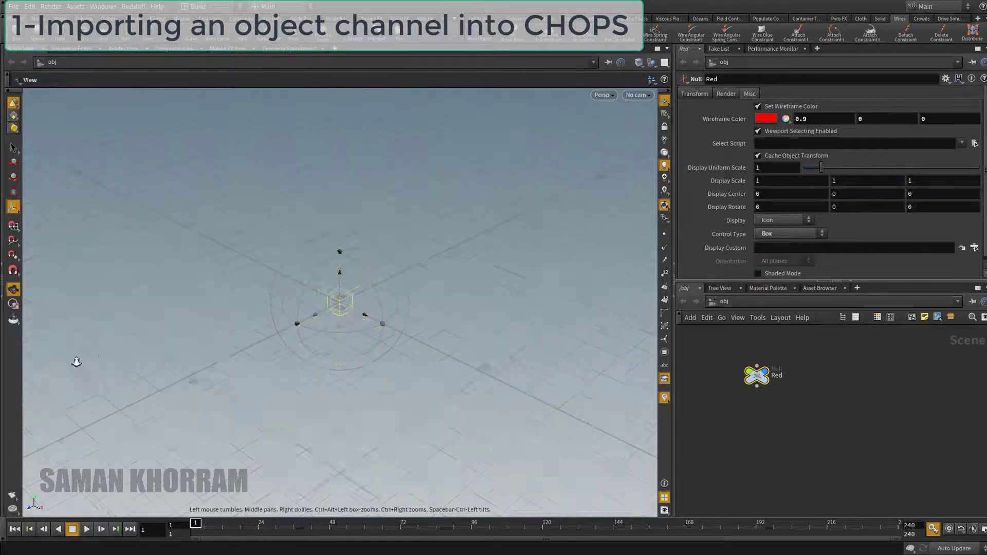
Duplicate the Red null, place the copy below it in the network, and rename the copy Green.
alt+drag(60, 364, 372, 326)
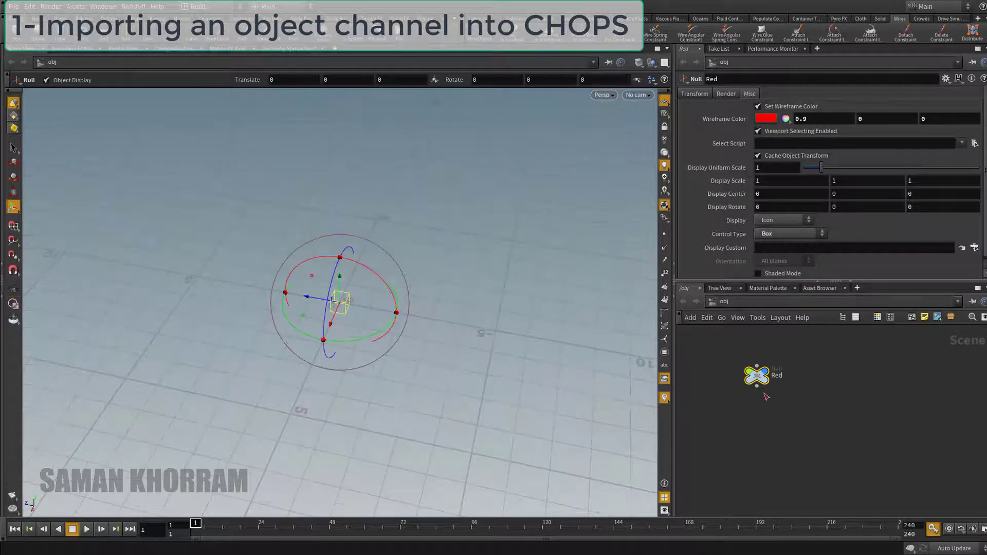
key(ctrl+c)
key(ctrl+v)
drag(764, 405, 761, 427)
click(782, 425)
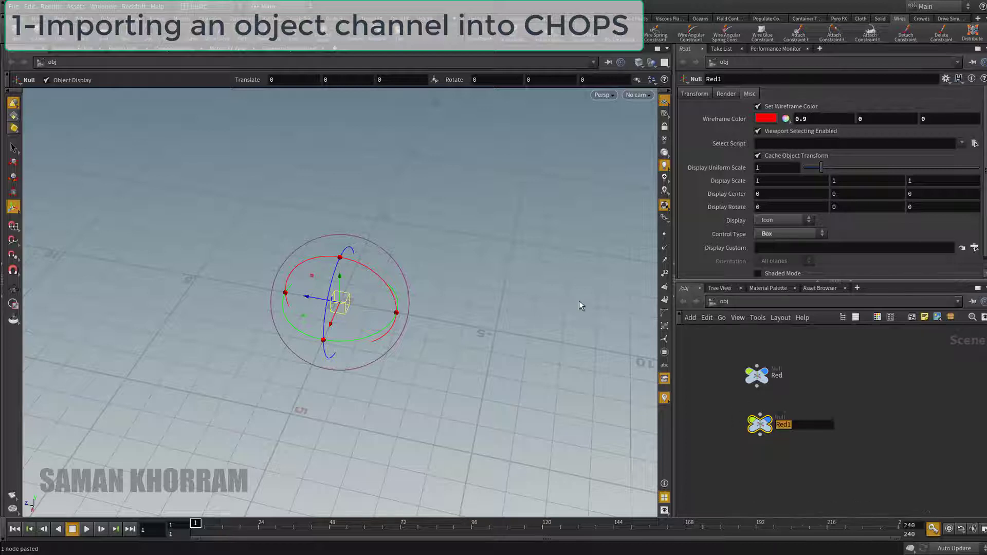
text(Green)
key(Return)
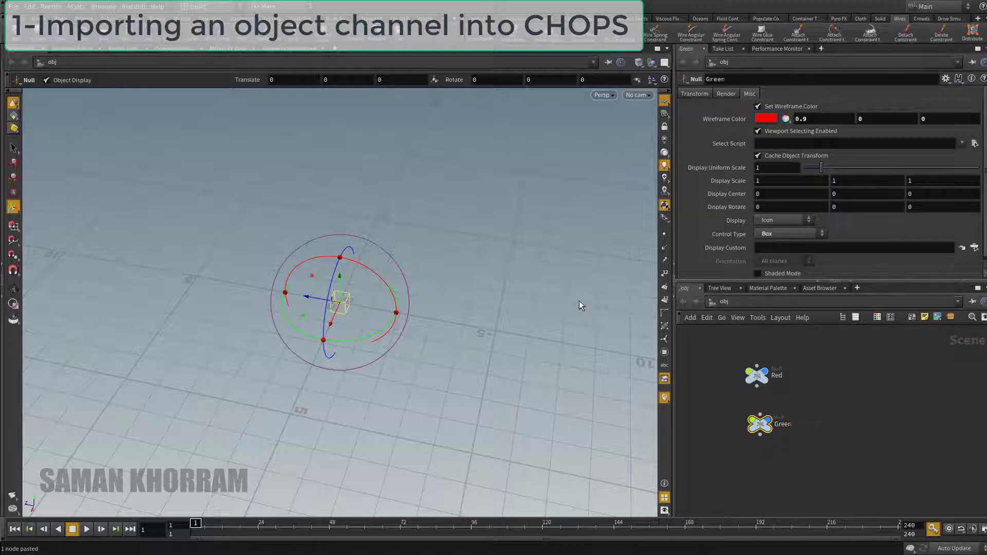
Style the Green null with wireframe color 0.45, 0.9, 0 and Circles control type, offset to about -2.44 in X.
click(769, 119)
click(770, 92)
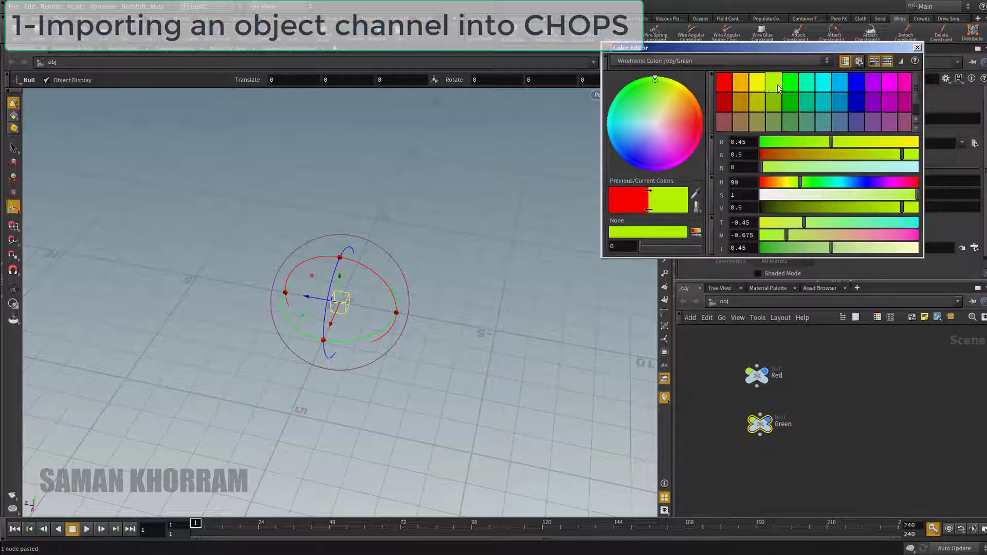
click(777, 237)
click(771, 228)
alt+drag(547, 341, 371, 286)
Animate the Red null's Translate Z with keyframes from 0 at frame 1 to about 5.06 at frame 24.
click(756, 375)
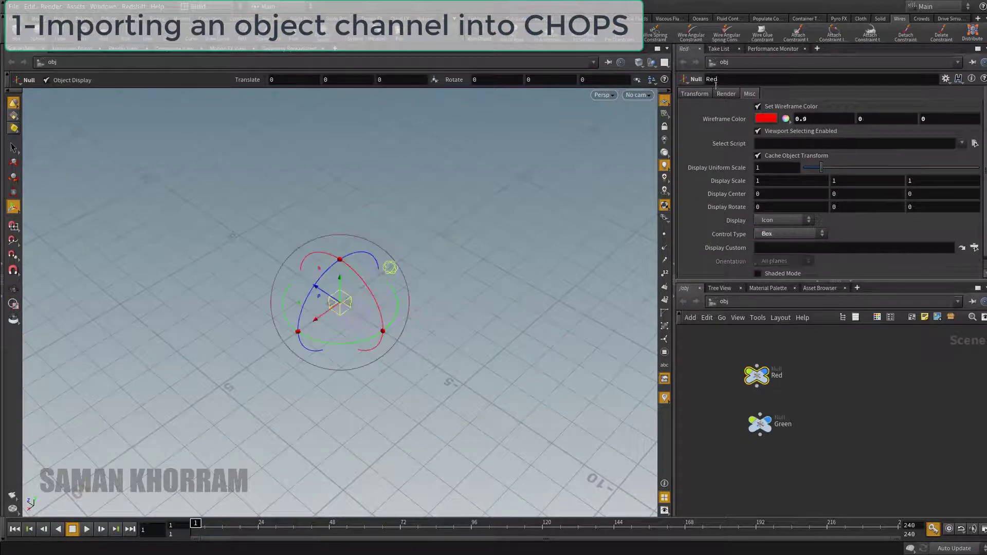
click(700, 93)
alt+drag(489, 330, 539, 309)
alt+click(925, 121)
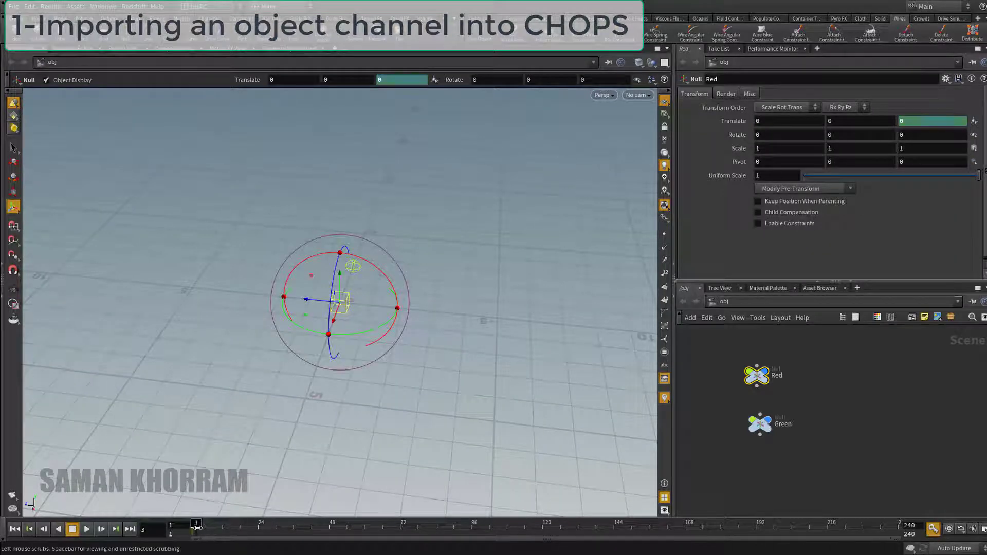
drag(198, 524, 259, 524)
drag(305, 301, 157, 285)
mouse_move(244, 535)
mouse_down()
mouse_move(194, 542)
mouse_move(255, 545)
mouse_move(234, 525)
mouse_move(198, 524)
mouse_move(249, 524)
mouse_up()
Inspect the Green and Red nulls in turn and scrub the Red null's animation to frame 24.
click(760, 424)
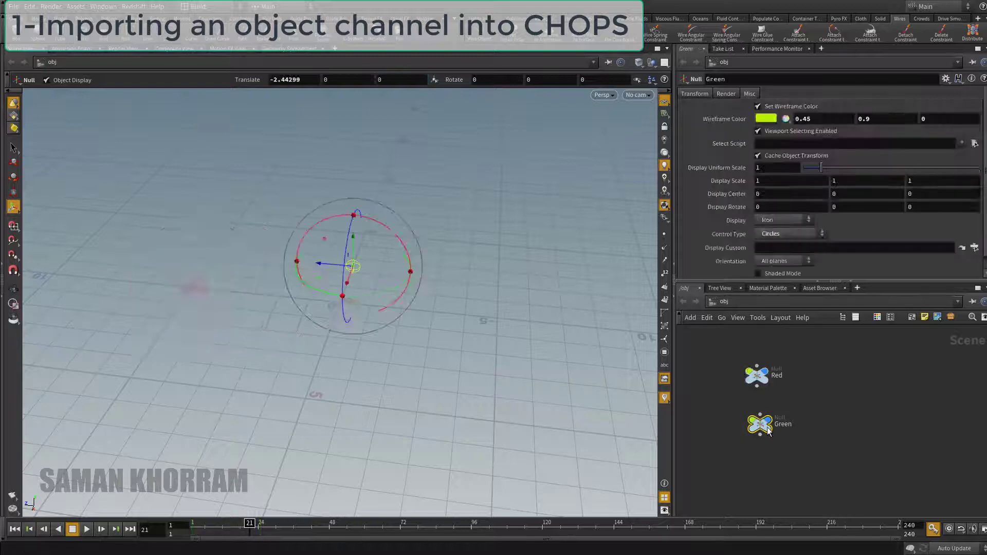
drag(740, 447, 765, 430)
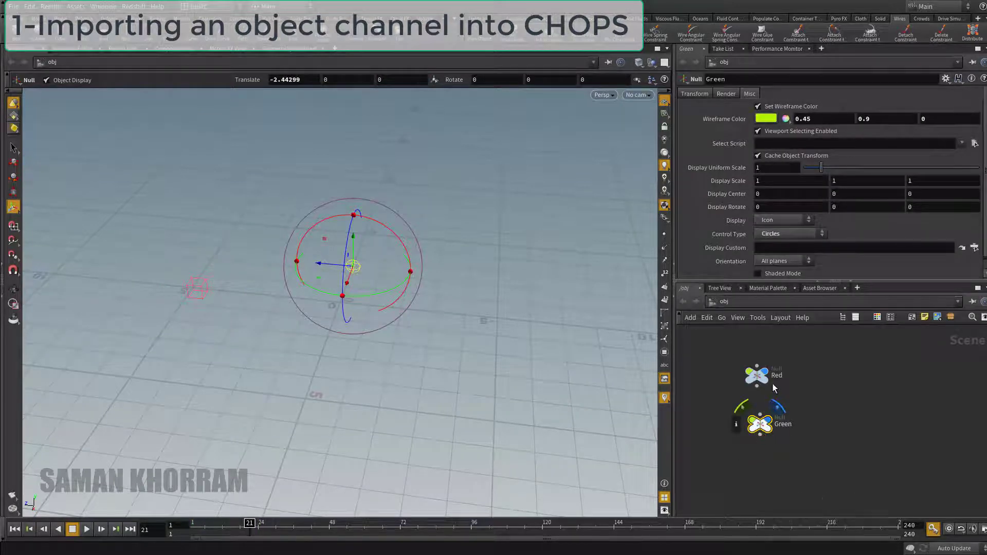
drag(779, 370, 732, 402)
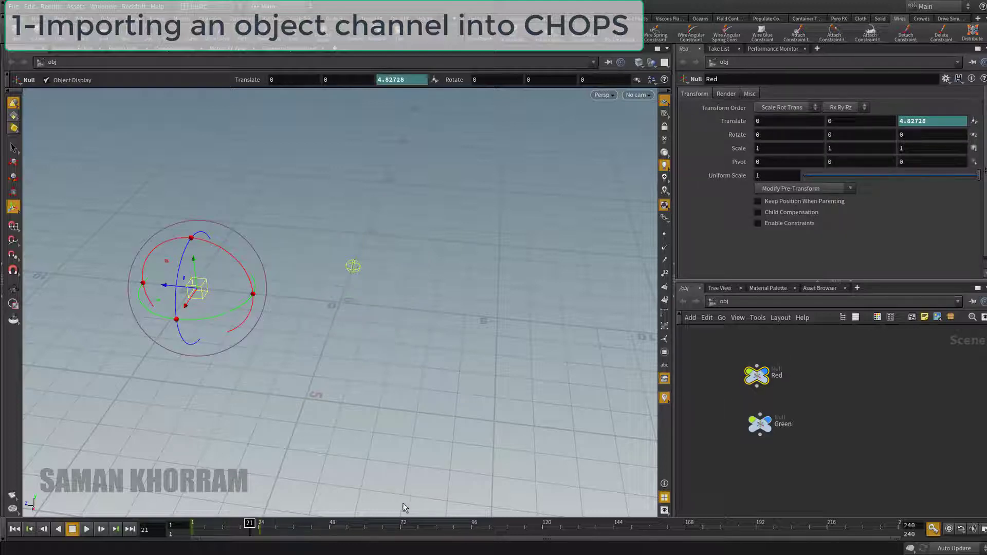
mouse_move(247, 528)
mouse_down()
mouse_move(233, 528)
mouse_move(258, 528)
mouse_up()
Split the scene viewport pane top/bottom, turn the lower pane into a Motion FX View, and adjust the pane heights.
click(667, 49)
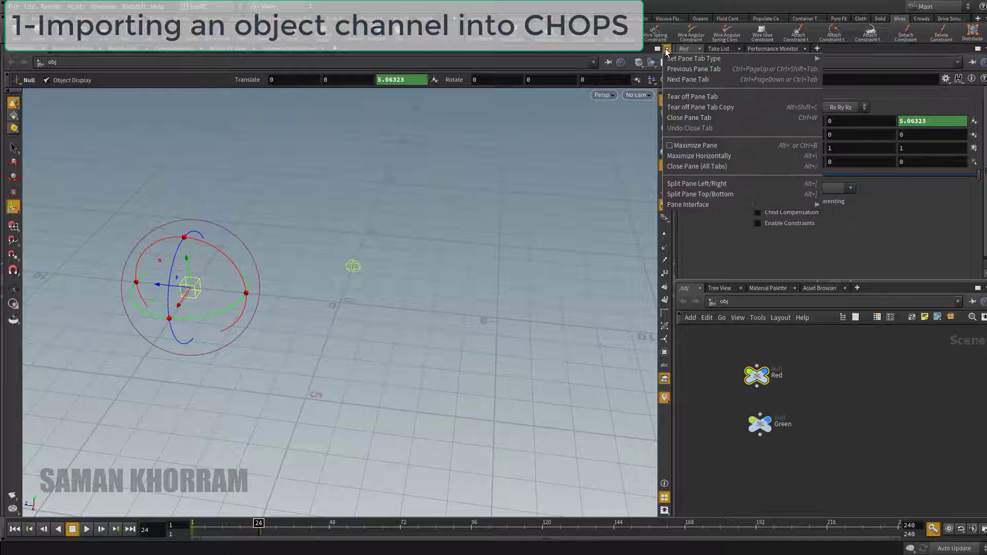
click(699, 194)
click(19, 287)
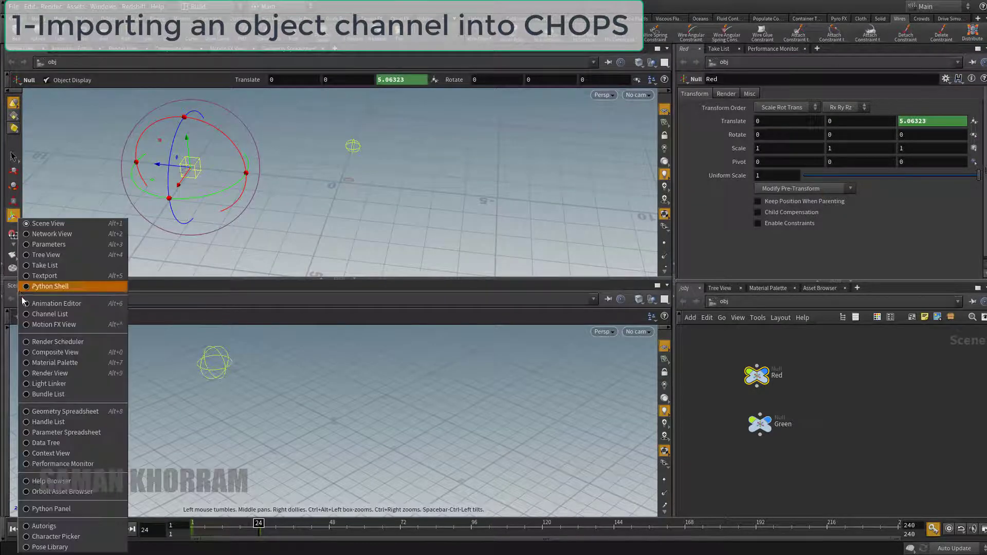
click(54, 324)
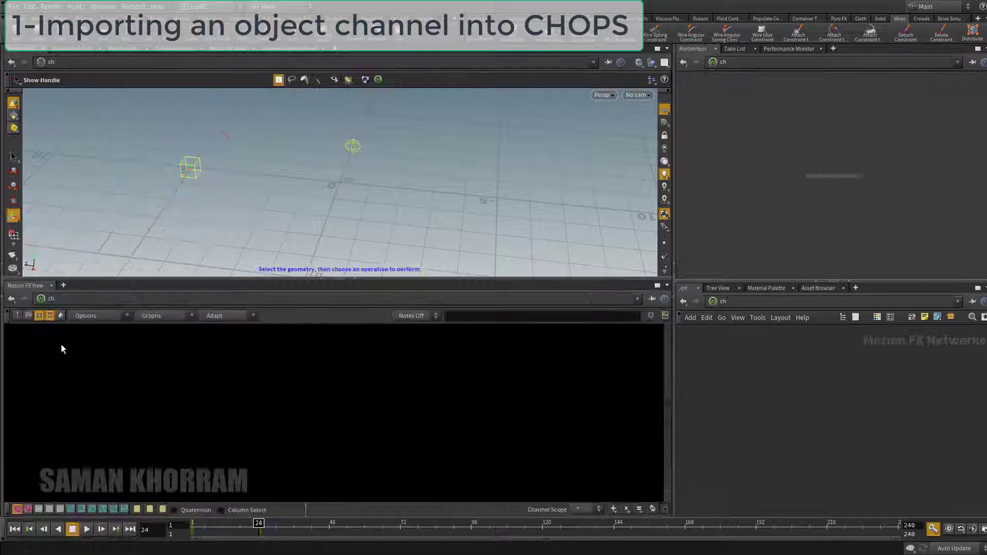
drag(218, 279, 221, 313)
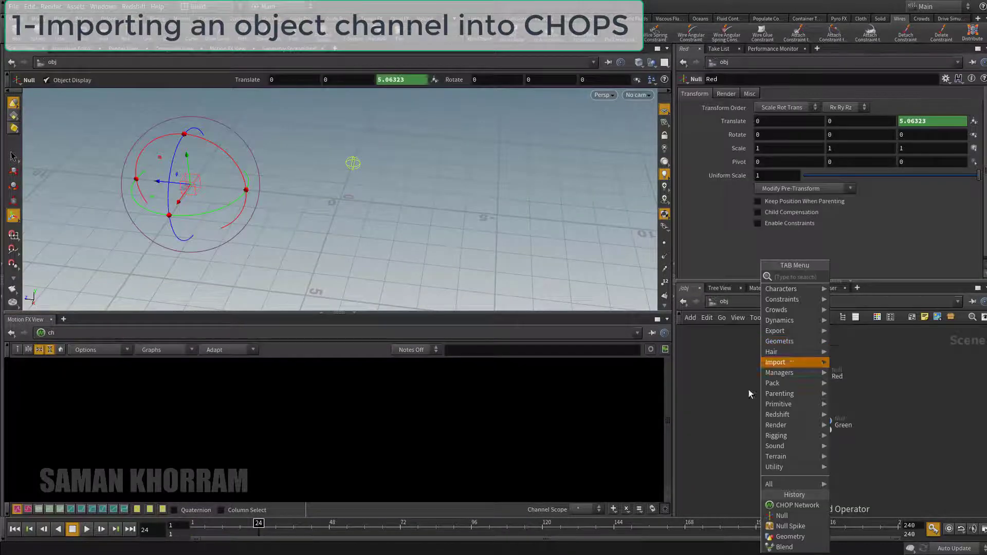
Add a CHOP Network beside the two nulls at object level and go inside it.
click(723, 420)
key(c)
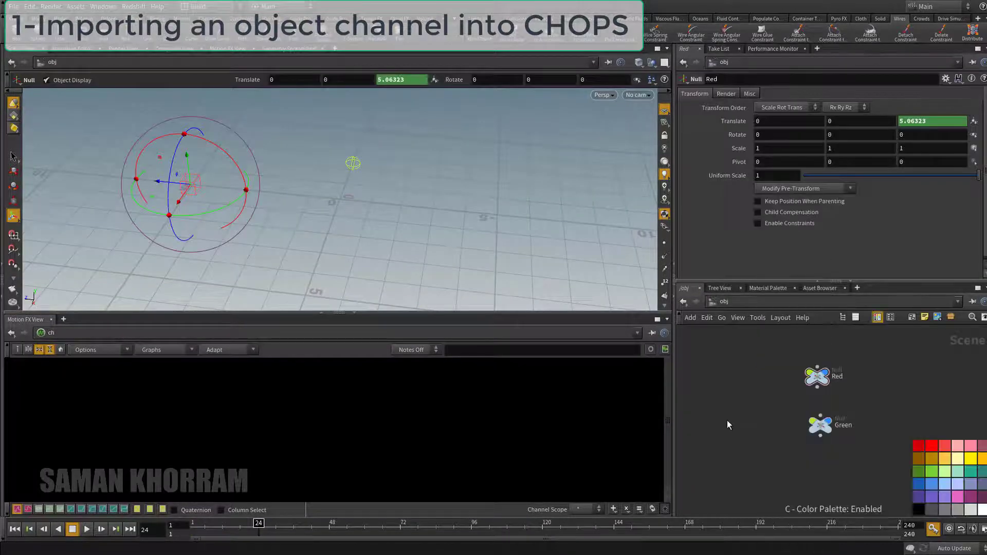
key(Tab)
text(cho)
key(Return)
click(746, 401)
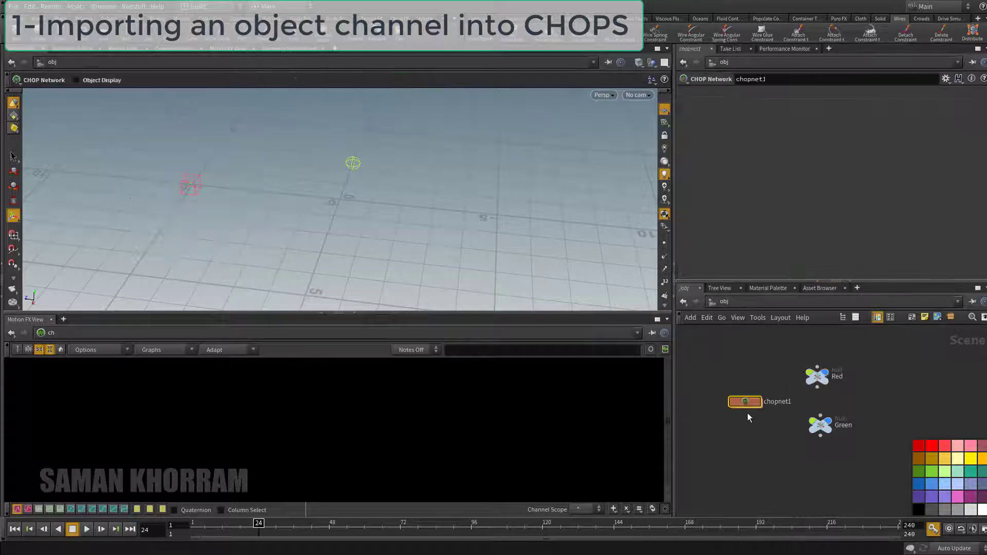
double_click(749, 403)
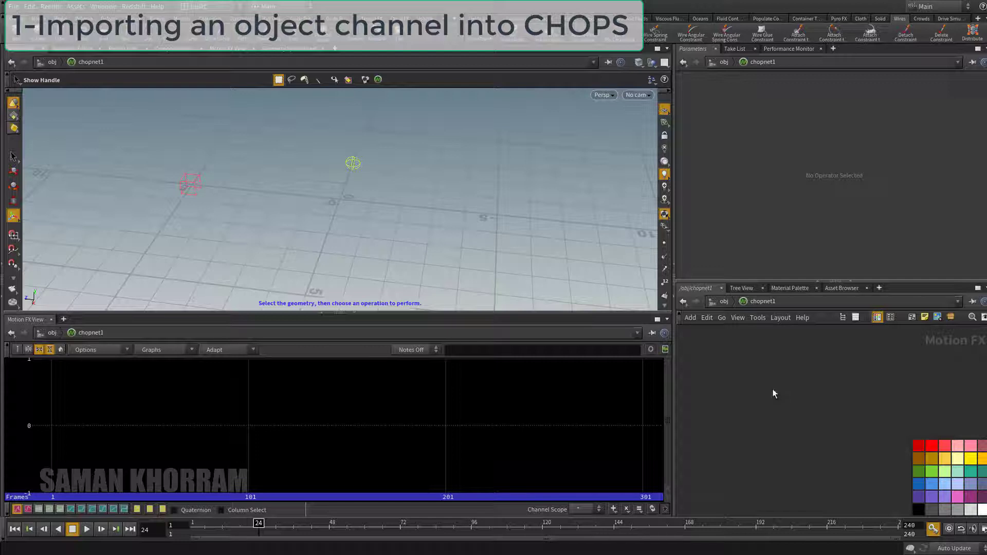
Place an Object (Import) node inside the CHOP network.
key(Tab)
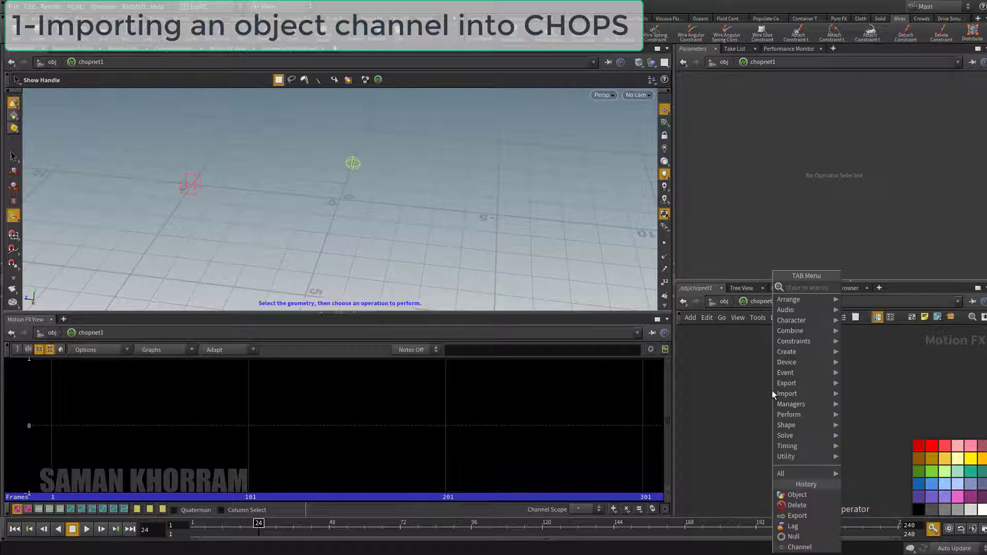
text(o)
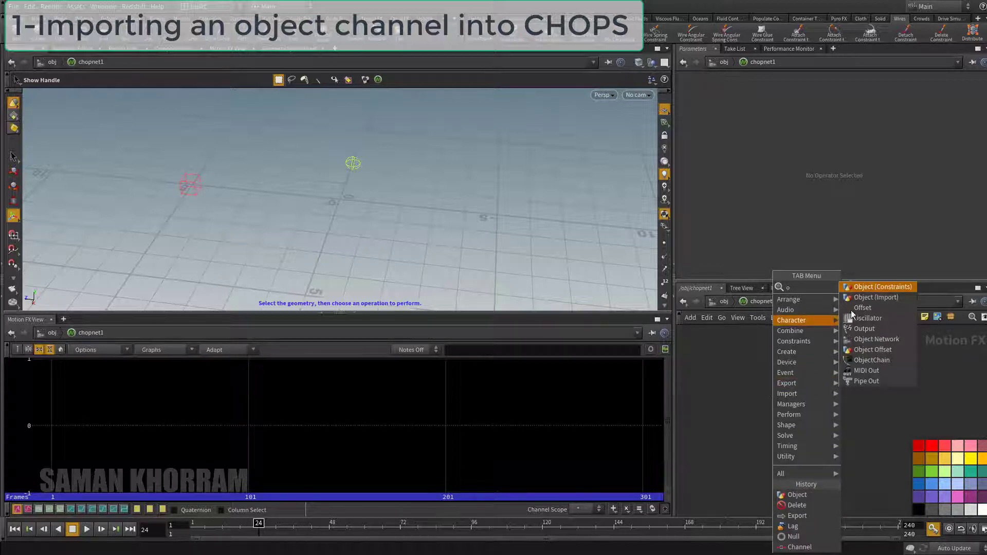
click(862, 299)
click(800, 371)
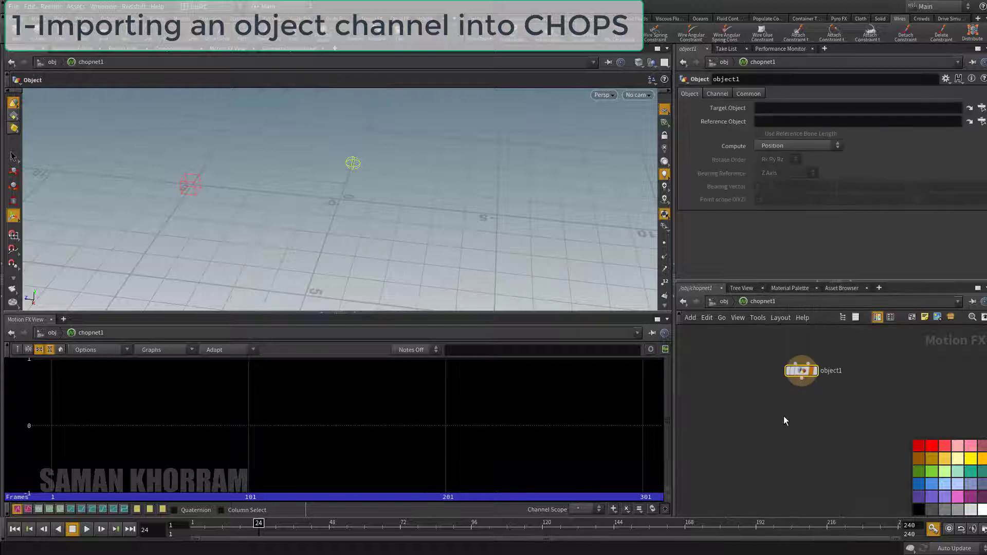
drag(797, 382, 794, 397)
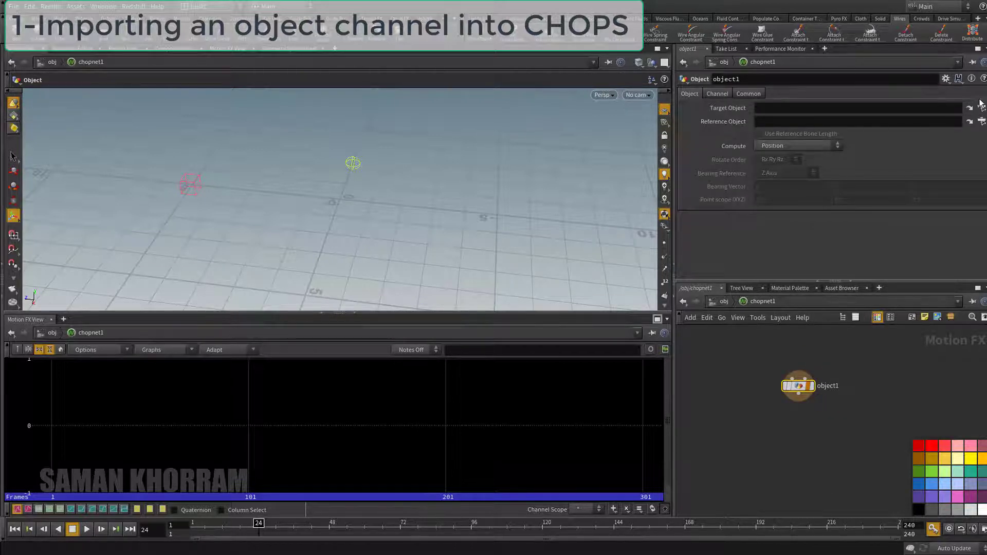
Set the Object node's Target Object to /obj/Red.
click(980, 108)
click(897, 59)
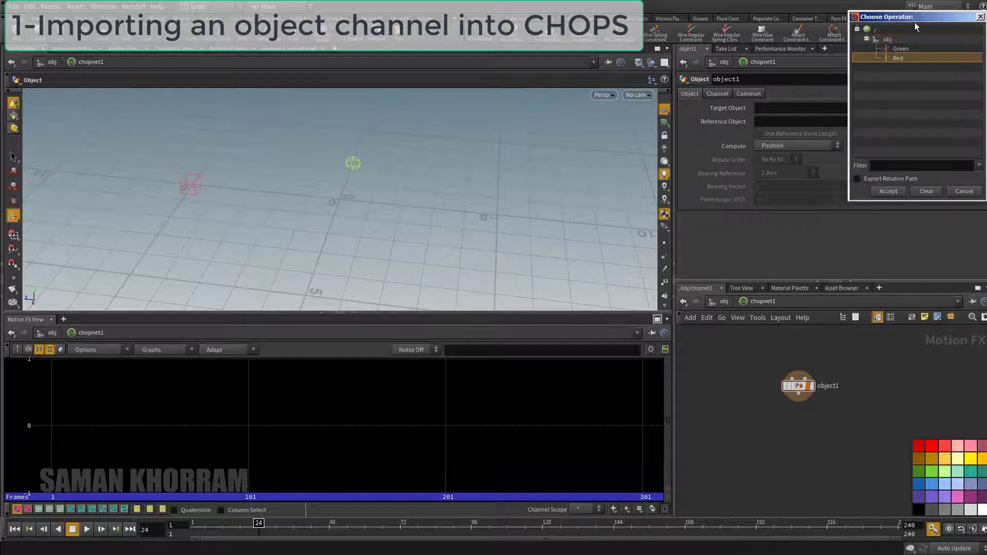
drag(916, 18, 847, 66)
click(819, 239)
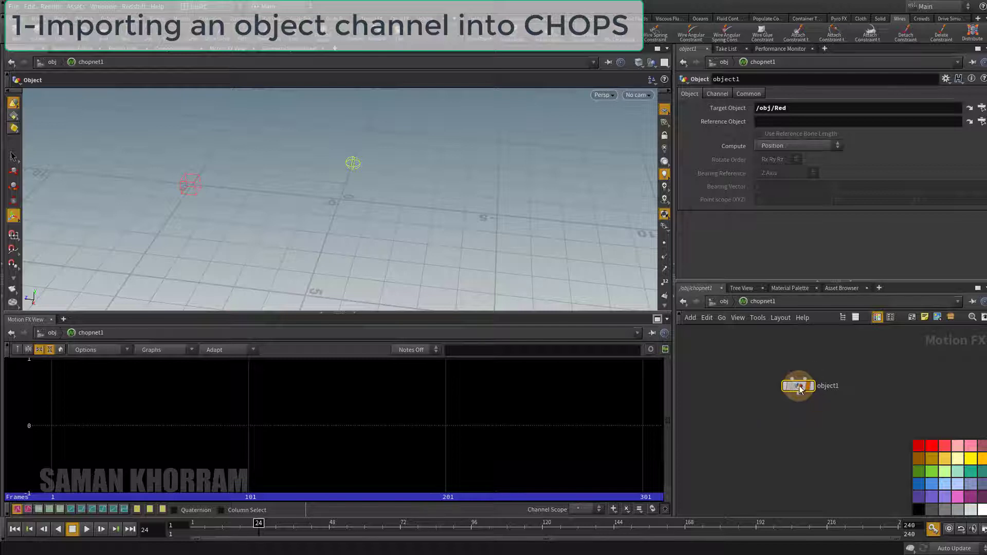
Turn on the Object node's display flag to graph its channels, and scrub the timeline to frame 17.
scroll(769, 411, up, 2)
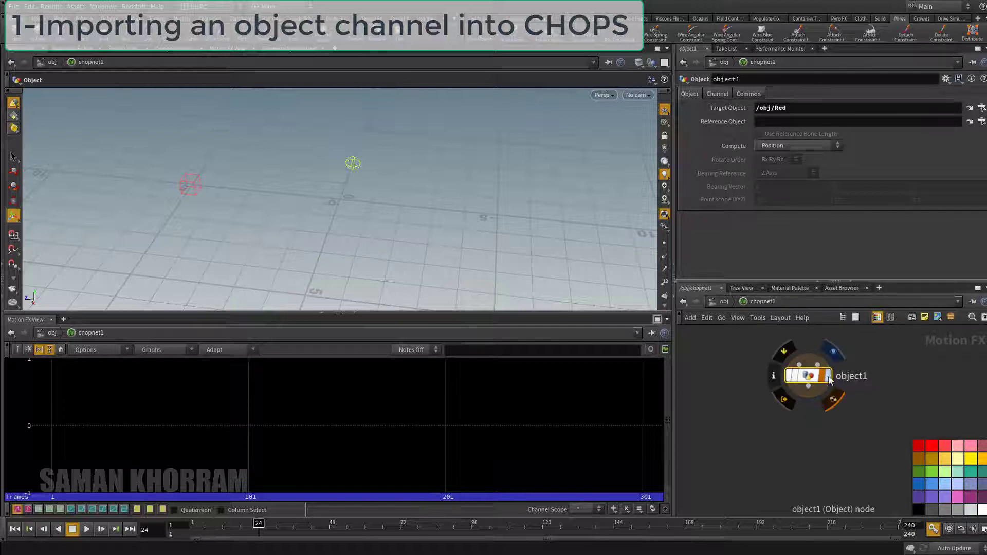
click(828, 377)
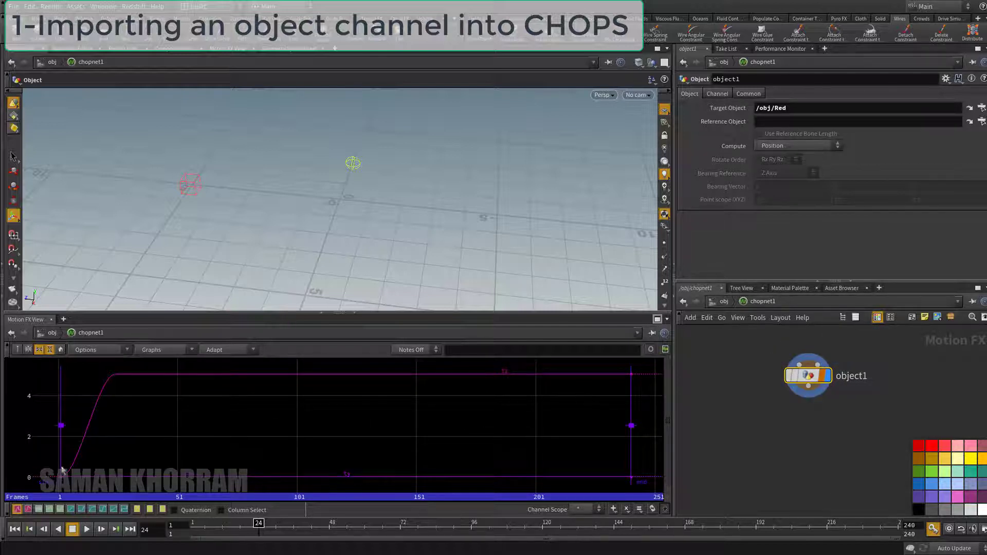
mouse_move(221, 527)
mouse_down()
mouse_move(194, 527)
mouse_move(263, 529)
mouse_move(200, 528)
mouse_move(238, 527)
mouse_up()
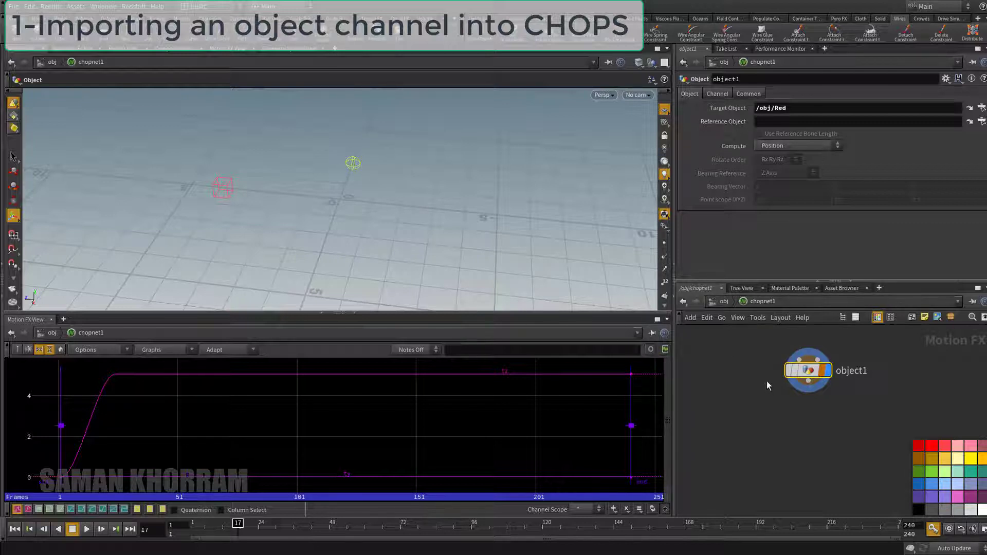
Return to object level and set the Green null's Translate Z to the expression chopcf("../chopnet1/object1",2,$F).
click(724, 302)
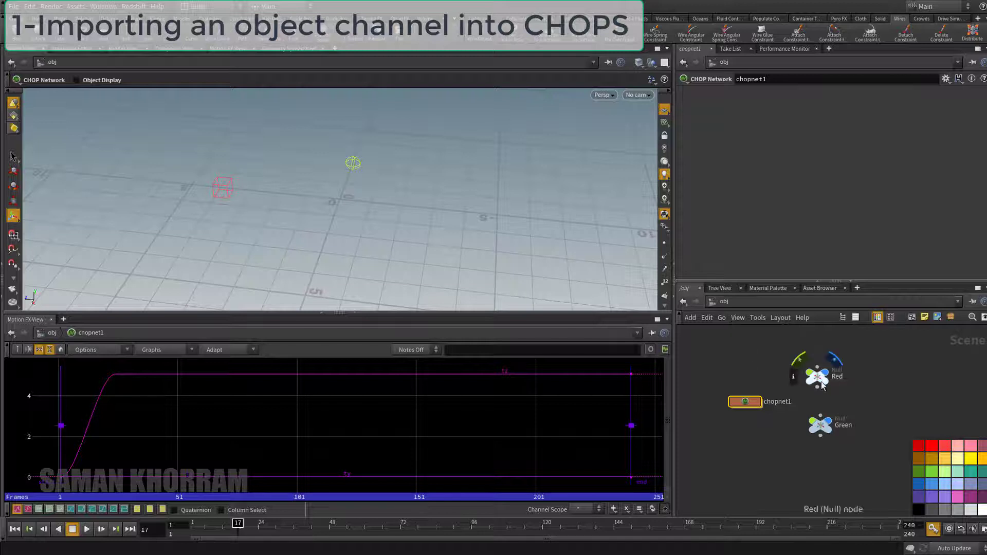
click(819, 425)
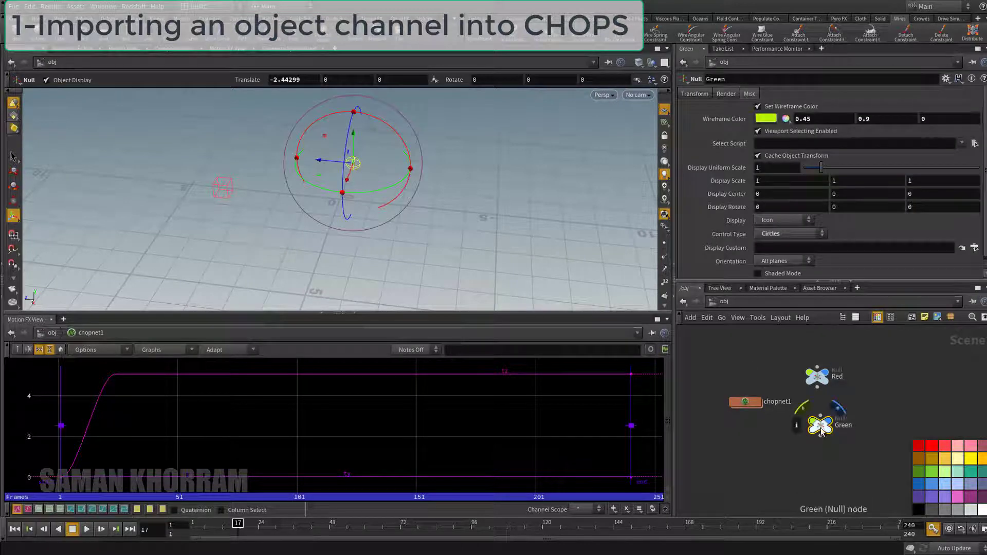
click(697, 94)
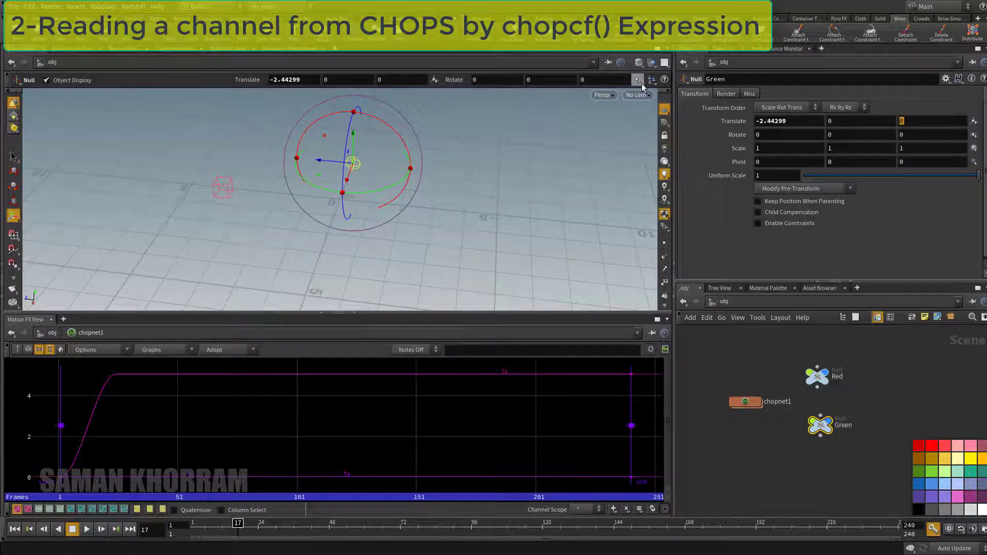
text(chopcf)
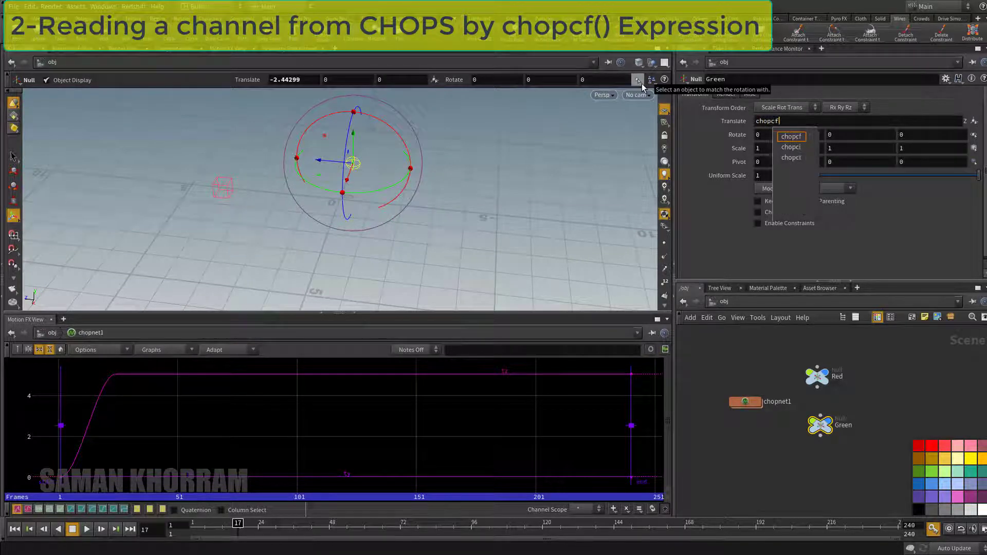
text(("../c)
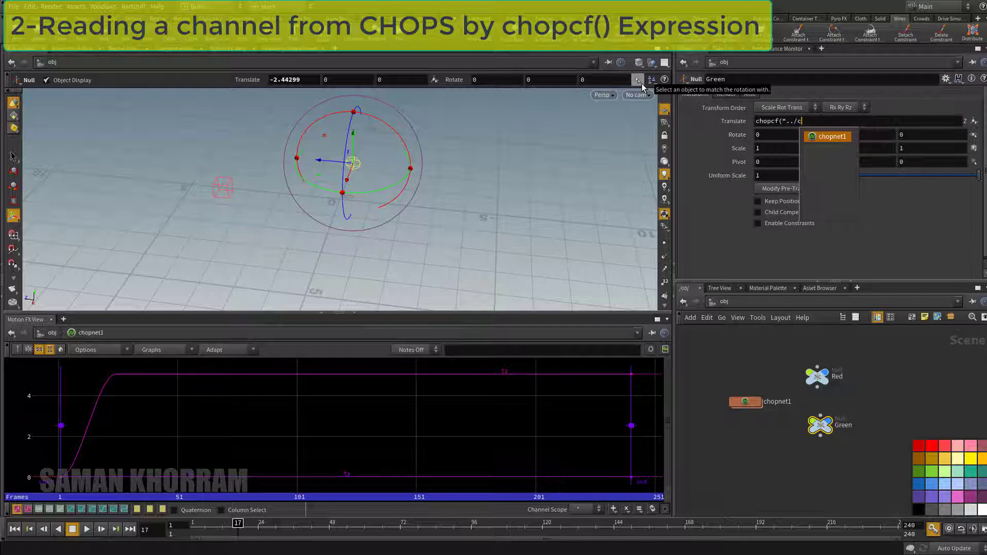
key(Tab)
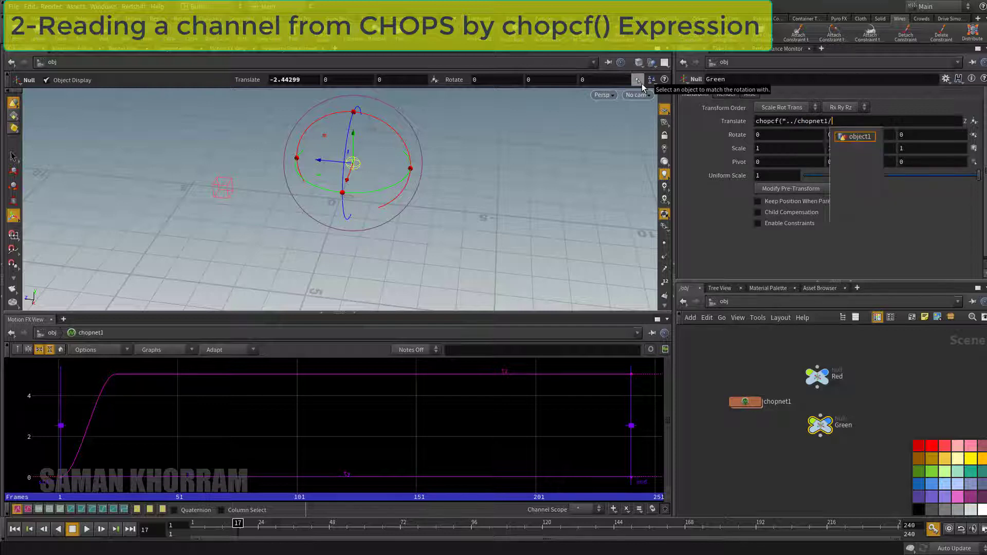
key(Tab)
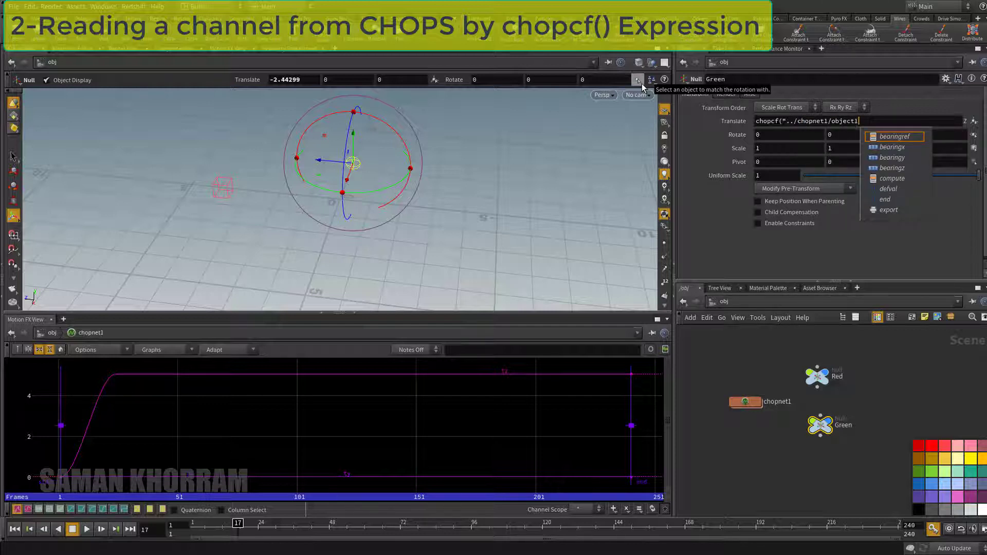
text(",)
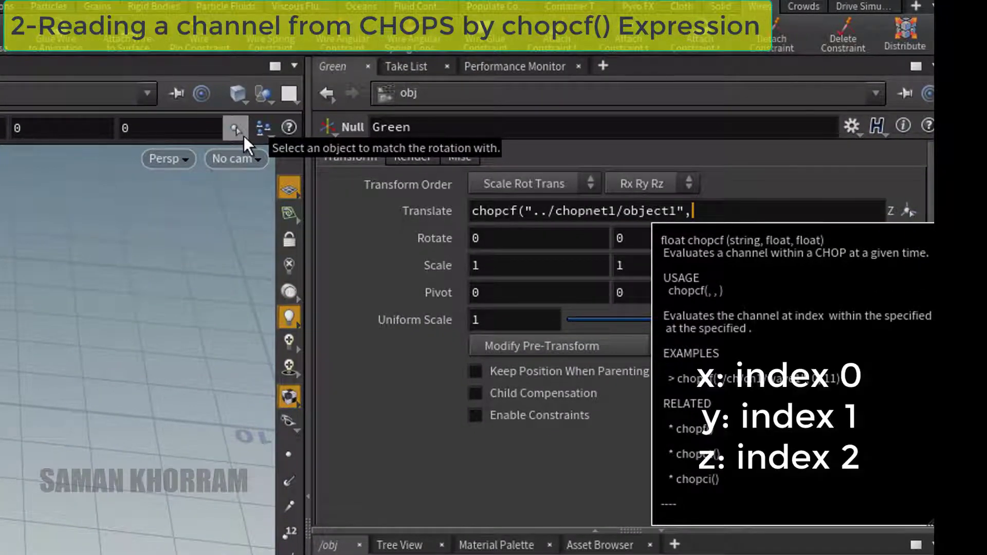
text(2,$F))
key(Return)
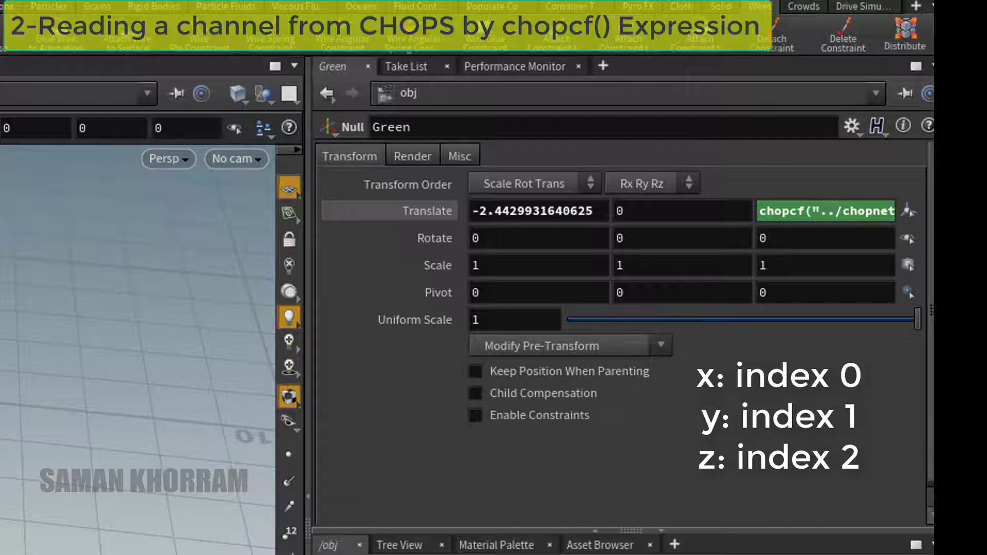
Append +0.5 to the Green null's Translate Z chopcf() expression.
click(808, 212)
click(764, 212)
text(+0.)
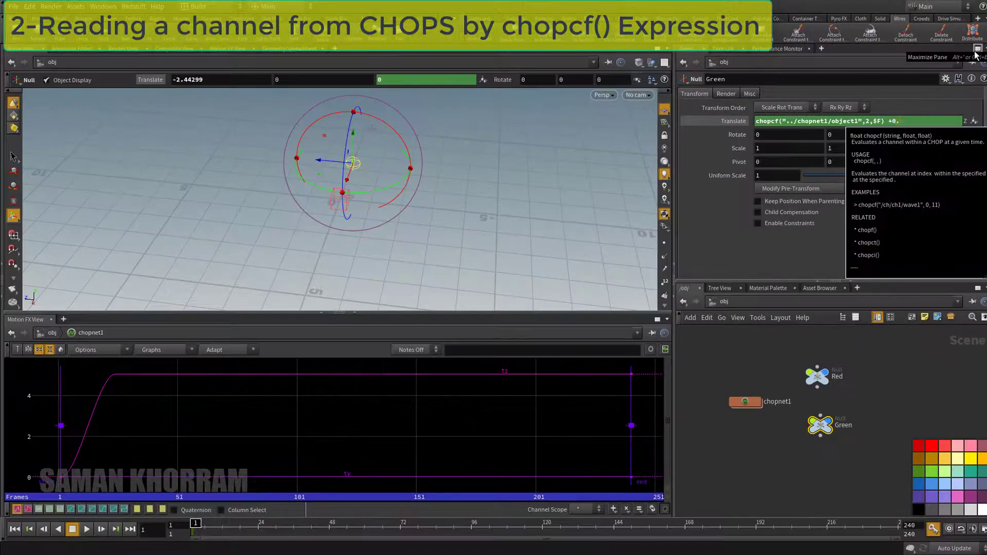
key(Return)
mouse_move(195, 530)
mouse_down()
mouse_move(274, 532)
mouse_move(194, 529)
mouse_up()
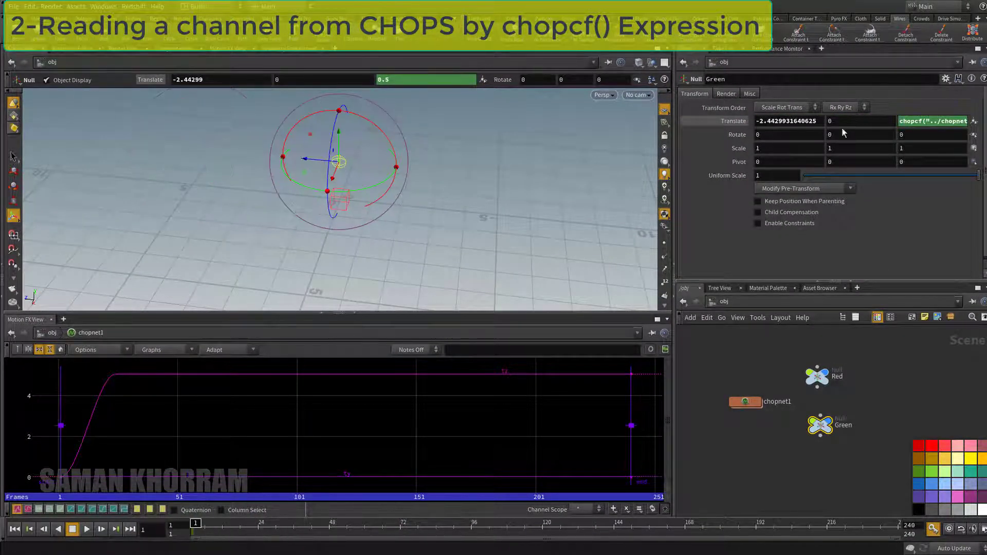
Set the offset at the end of the Green null's Translate Z chopcf() expression to -2.5.
click(734, 125)
click(920, 123)
middle_drag(903, 121, 876, 108)
mouse_move(194, 530)
mouse_down()
mouse_move(269, 530)
mouse_move(177, 531)
mouse_up()
click(924, 122)
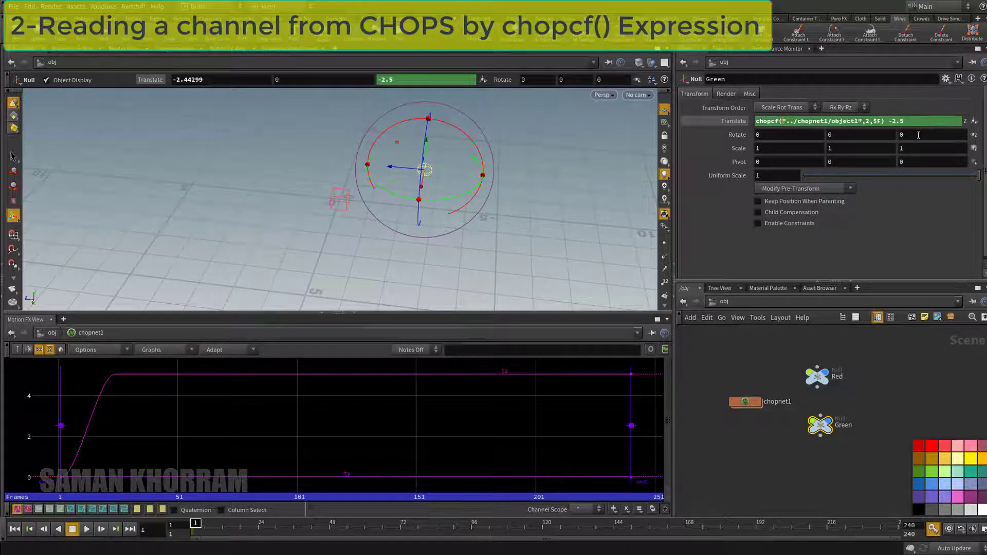
drag(755, 122, 887, 126)
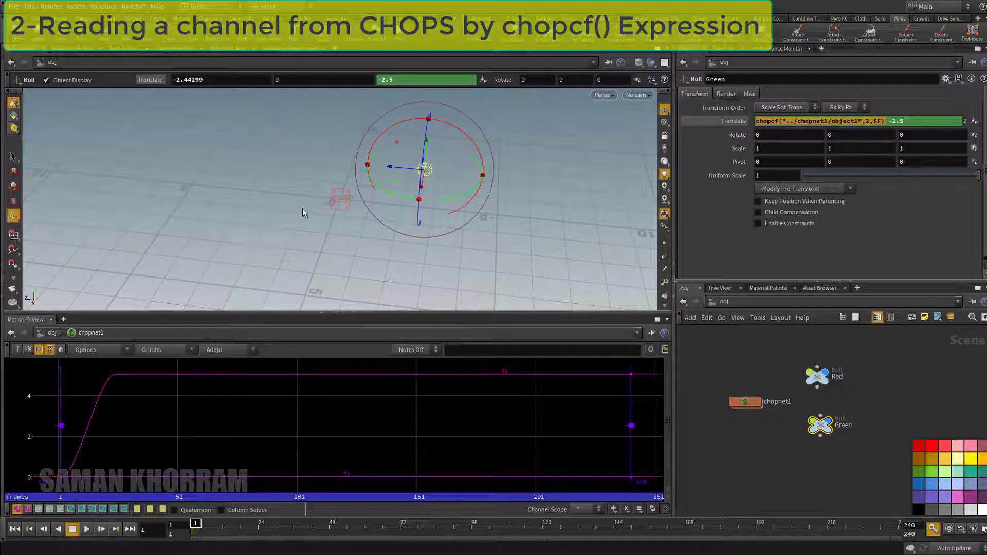
click(869, 122)
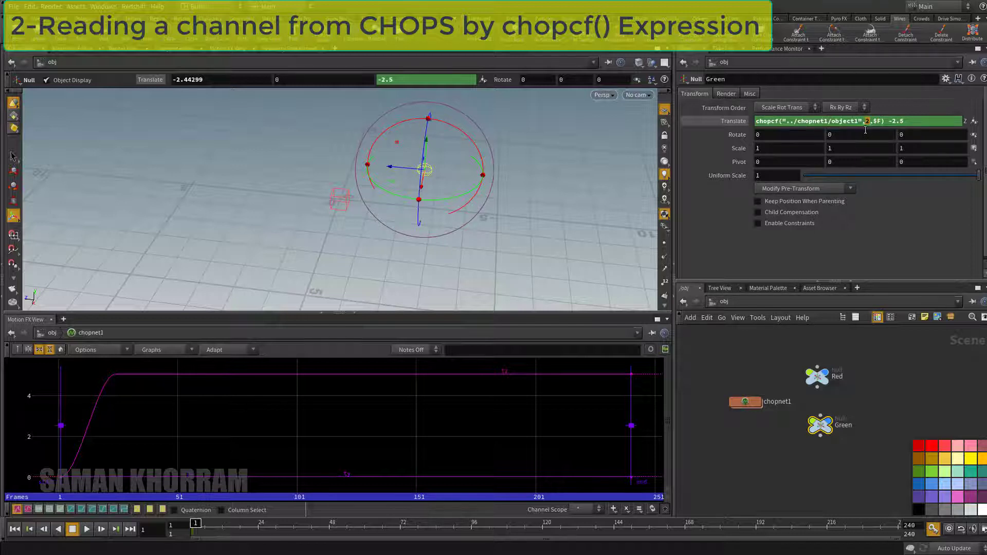
Key the Red null's Translate Y at frame 1, then lower at about frame 24 and higher again at about frame 40.
click(817, 377)
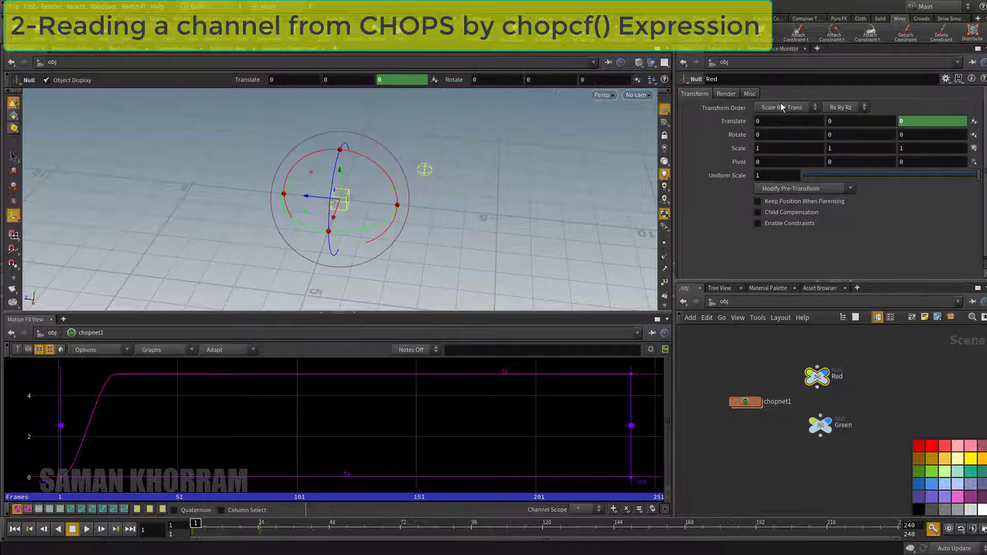
alt+click(841, 123)
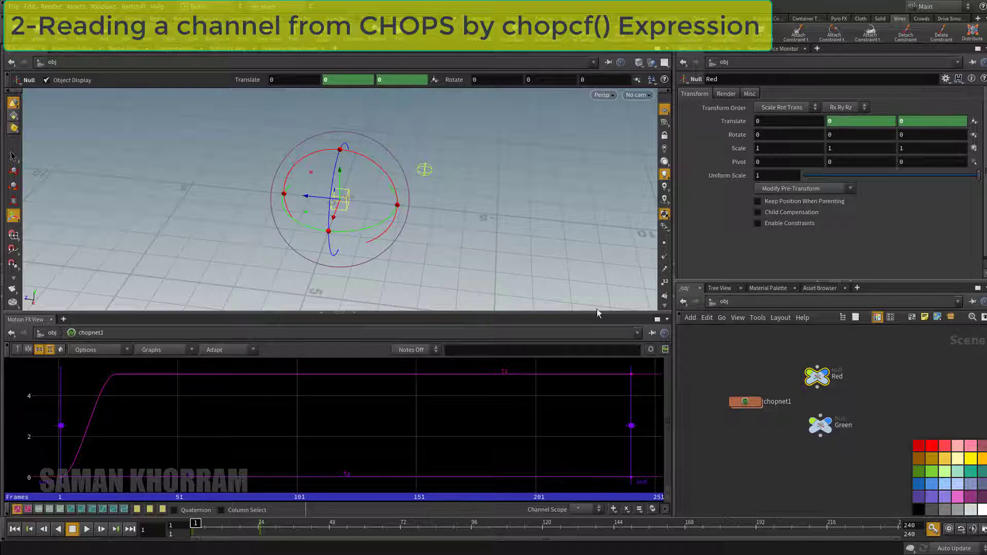
click(258, 524)
middle_drag(856, 131, 658, 161)
drag(239, 524, 306, 524)
middle_drag(855, 121, 979, 110)
drag(287, 533, 139, 531)
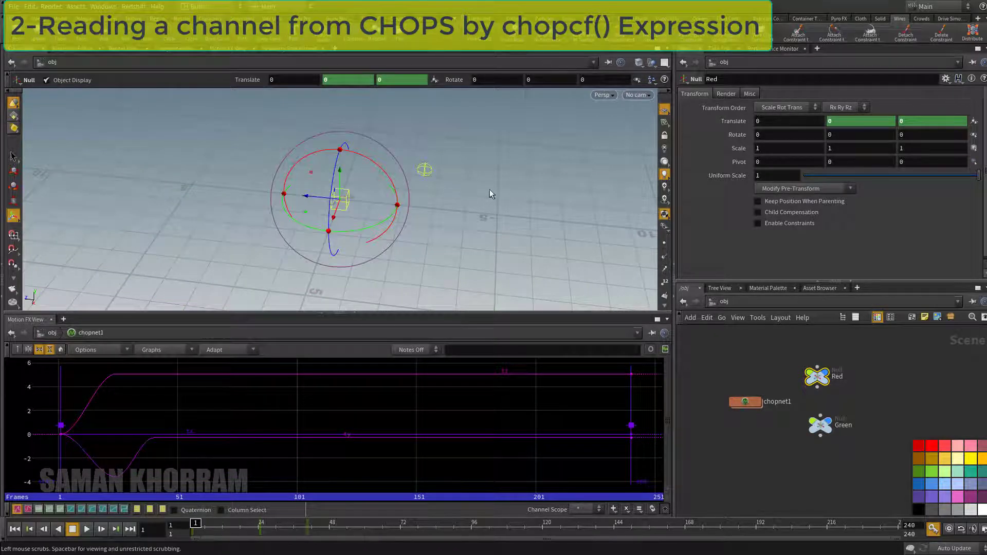
Remove the Red null's Translate Z animation and raise its last Translate Y key to 2.5203.
ctrl+shift+click(914, 122)
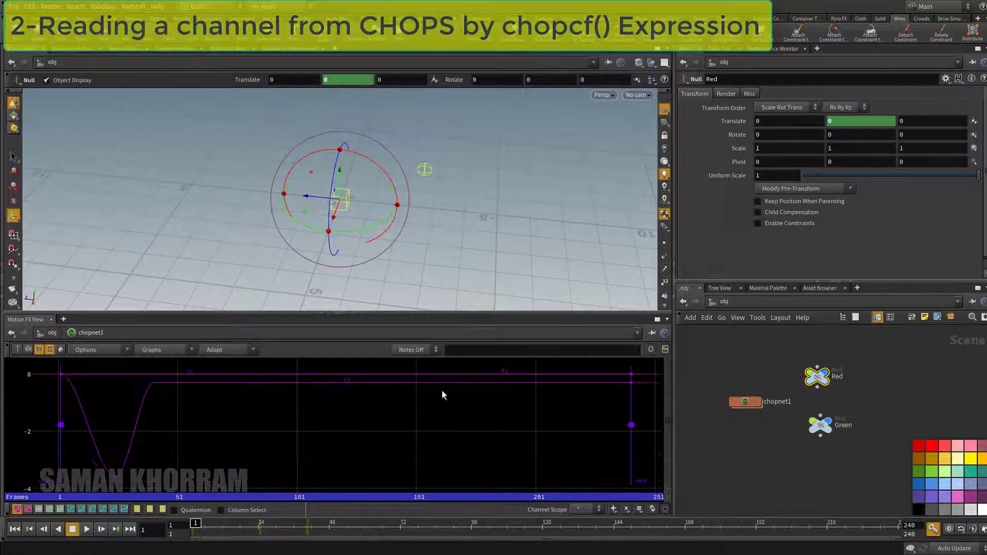
drag(207, 534, 329, 526)
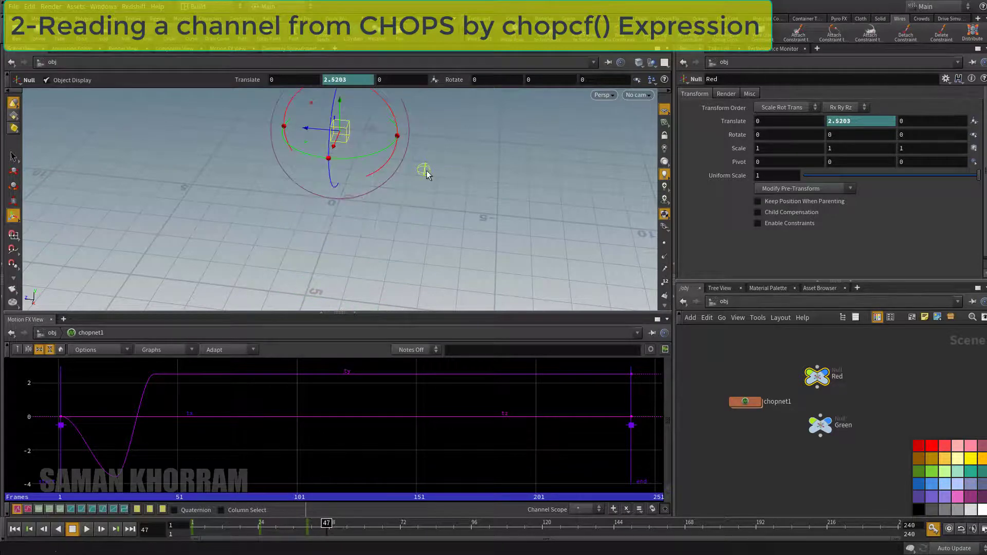
Set the channel index in the Green null's Translate Z expression to 1 and scrub the timeline to play the motion.
click(821, 425)
click(932, 123)
double_click(866, 121)
text(1)
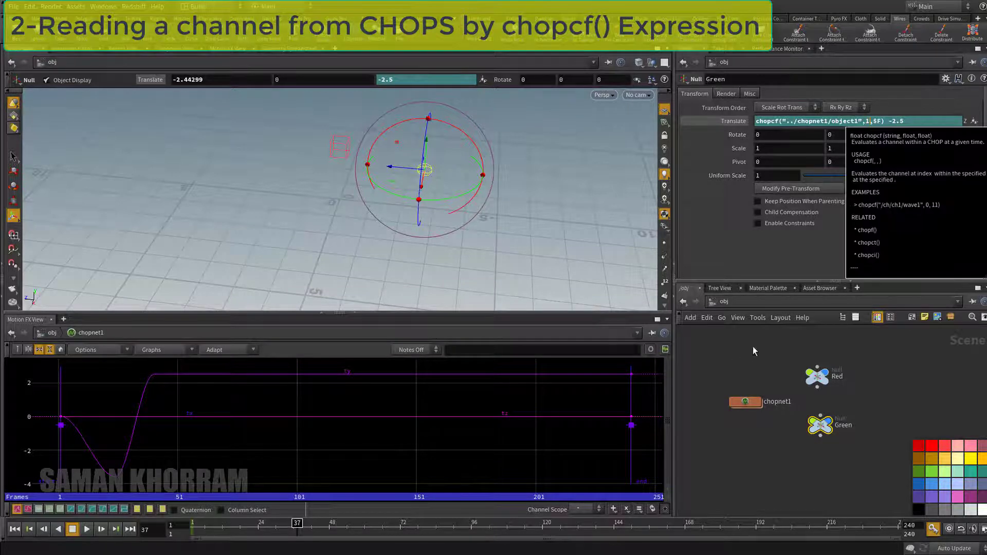
click(727, 366)
drag(225, 532, 323, 524)
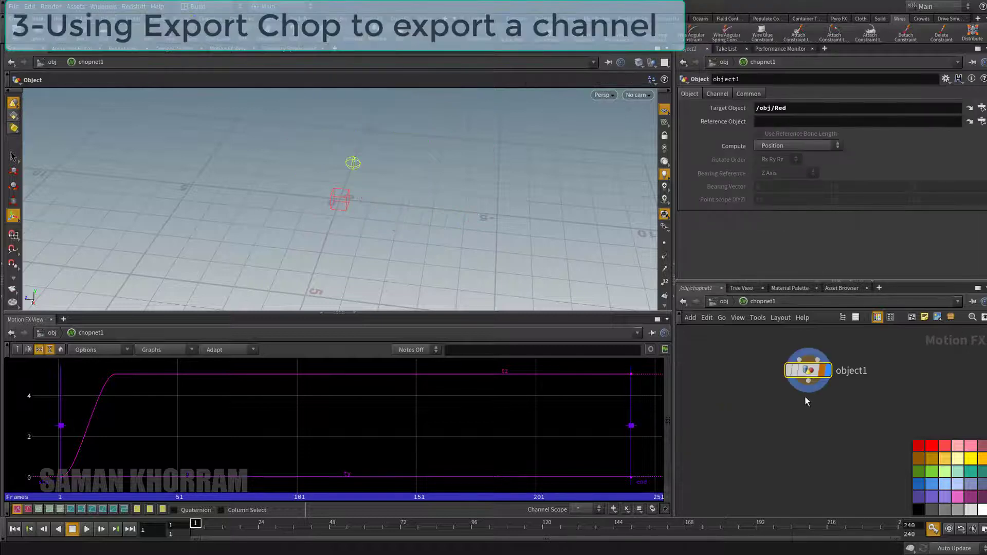
Add an Export node to the CHOP network, connected below object1.
key(Tab)
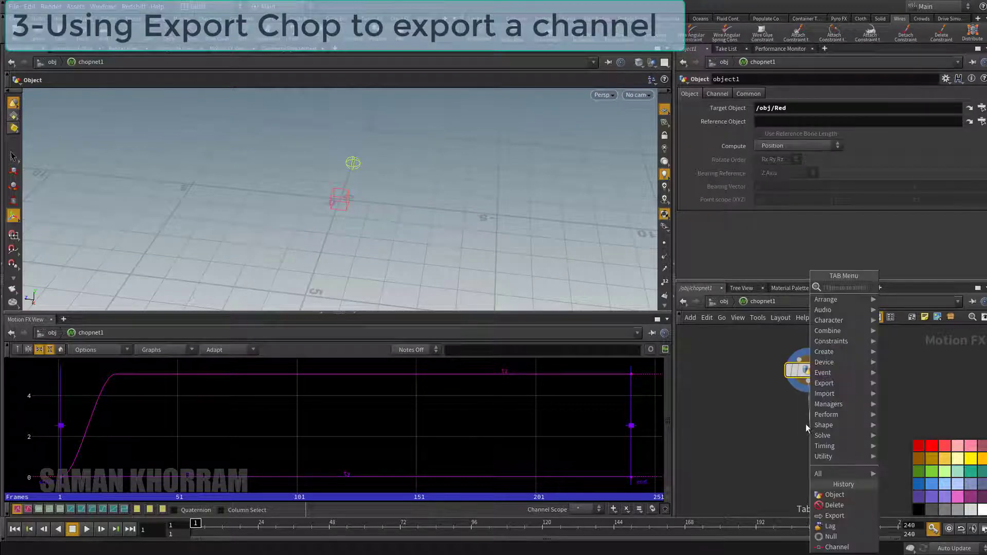
text(expo)
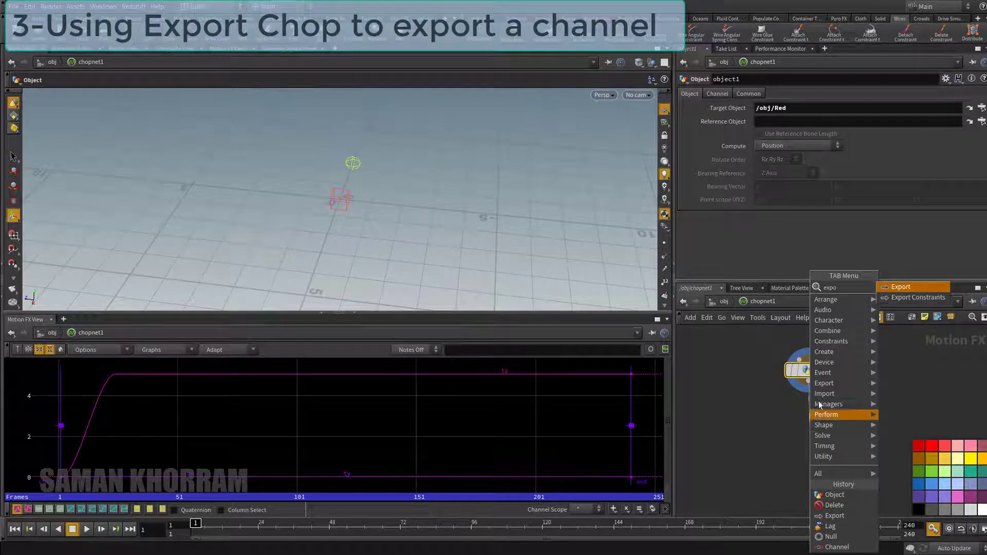
click(903, 290)
click(815, 421)
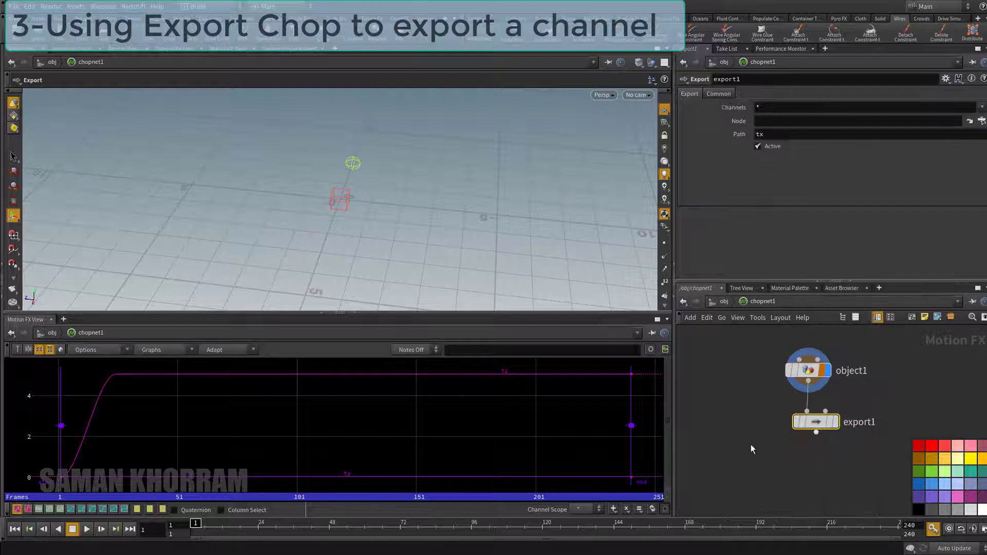
drag(816, 421, 817, 445)
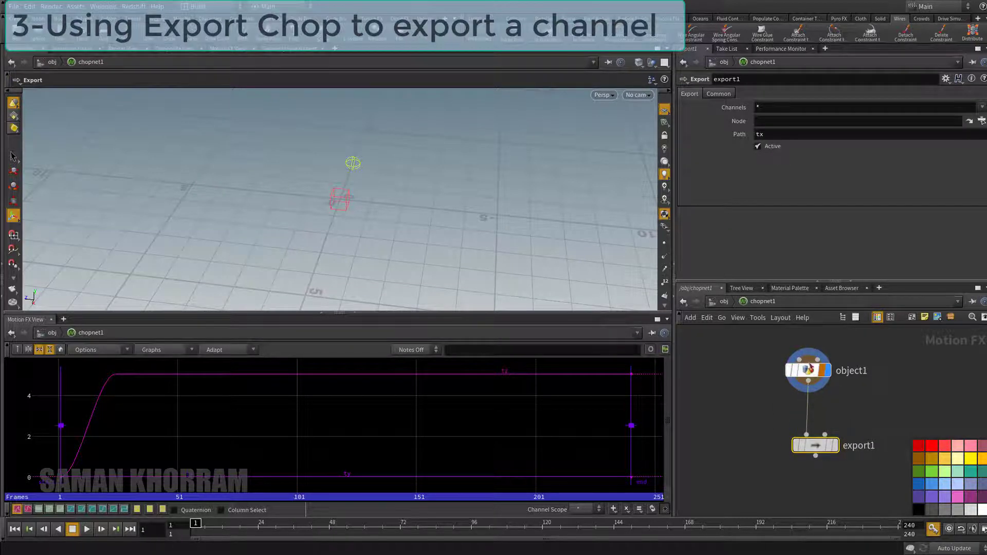
Check object1's channel names and set the Export node's target Node to /obj/Green.
middle_click(808, 378)
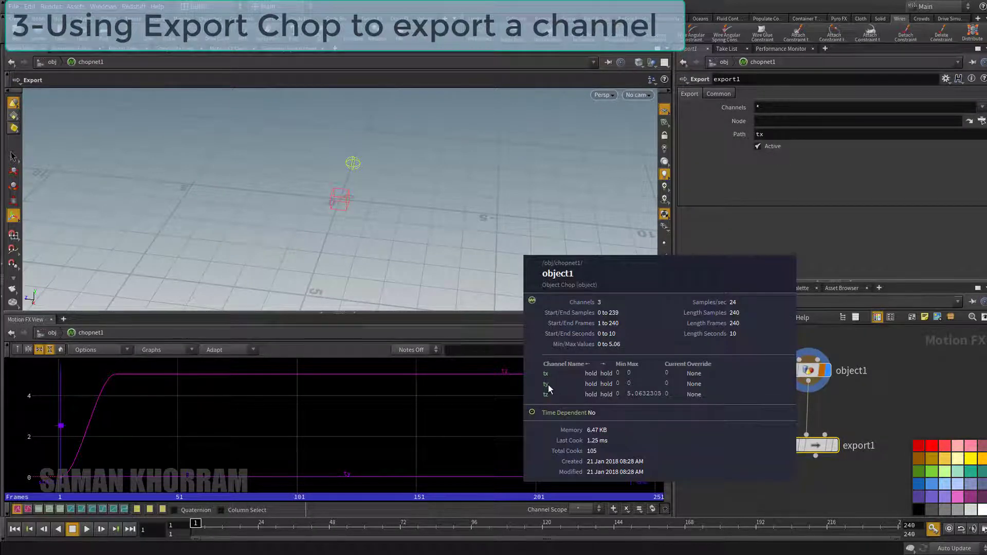
click(981, 120)
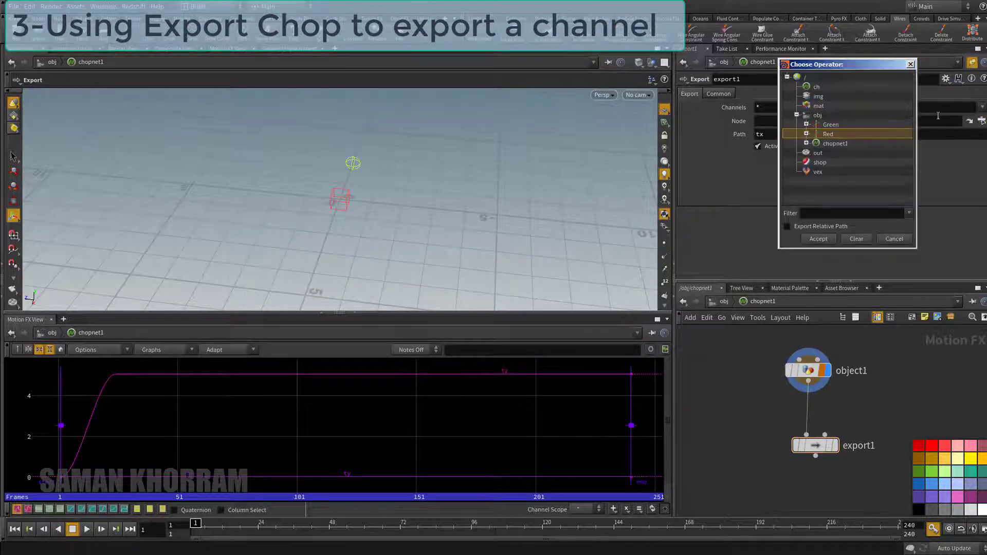
click(830, 125)
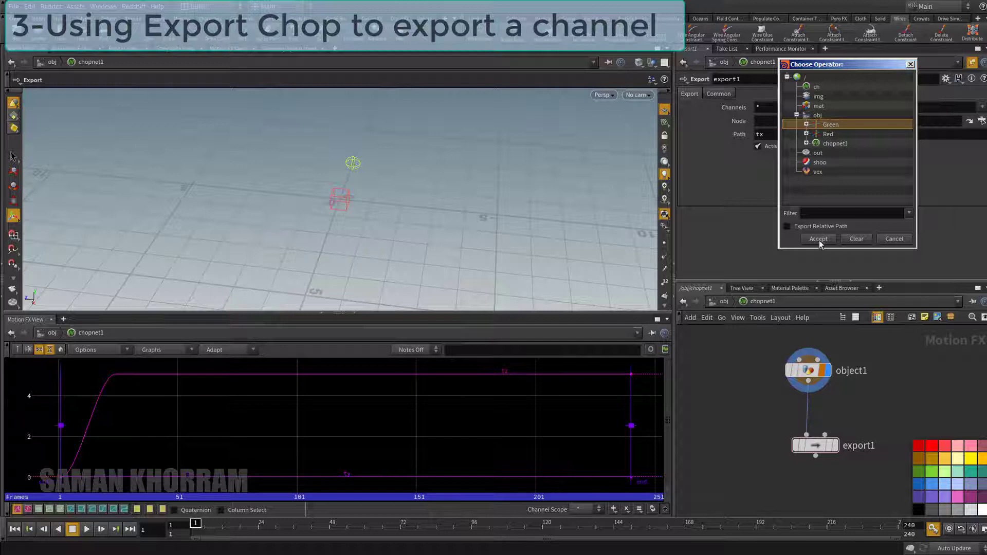
click(818, 239)
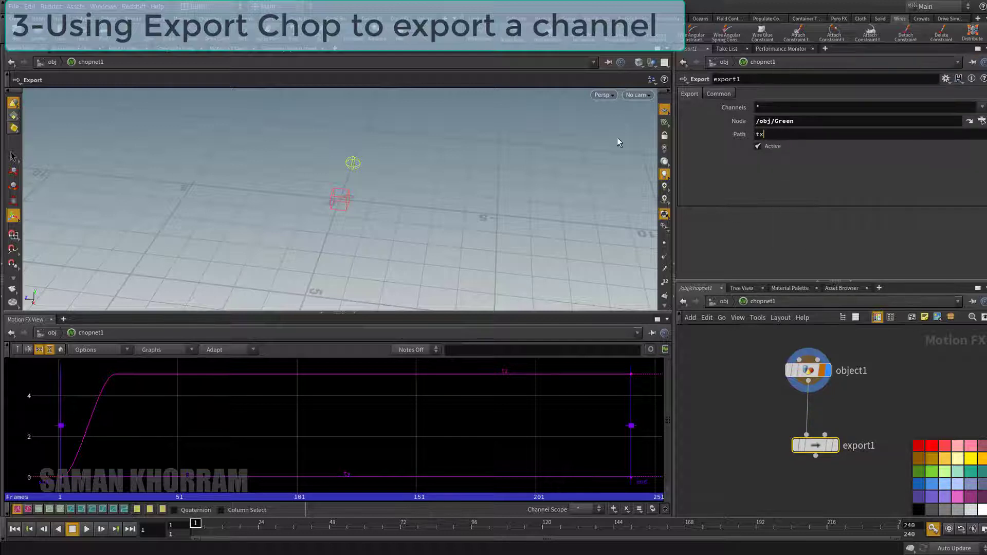
Set both the Path and the Channels of the Export node to tz.
key(BackSpace)
text(z)
key(Return)
click(780, 109)
mouse_move(201, 528)
mouse_down()
mouse_move(264, 526)
mouse_move(194, 526)
mouse_up()
Return to object level and inspect the Green null's Translate values.
mouse_move(803, 452)
key(u)
click(811, 383)
click(815, 429)
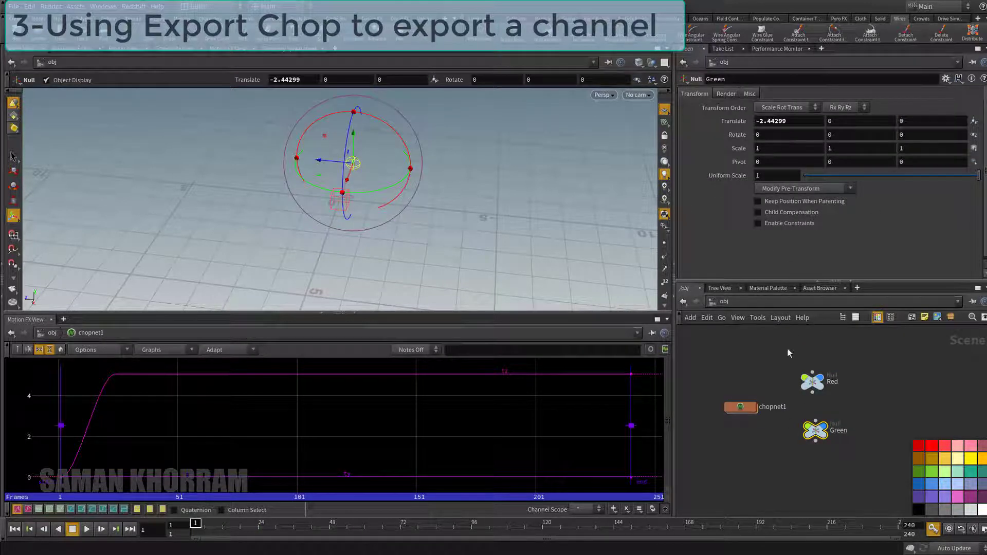
Enable the export flag on export1 inside chopnet1 and return to object level.
click(740, 407)
key(i)
mouse_move(801, 450)
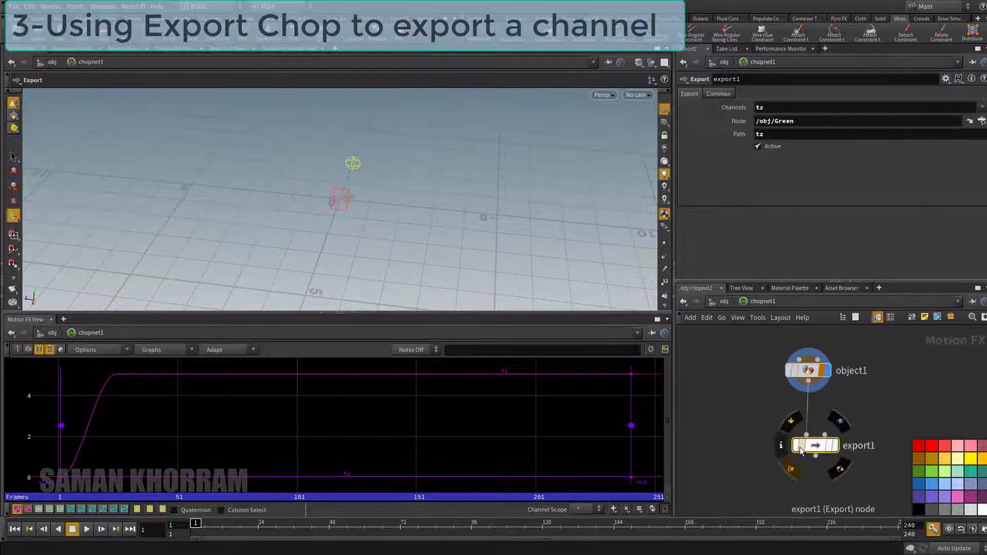
click(725, 301)
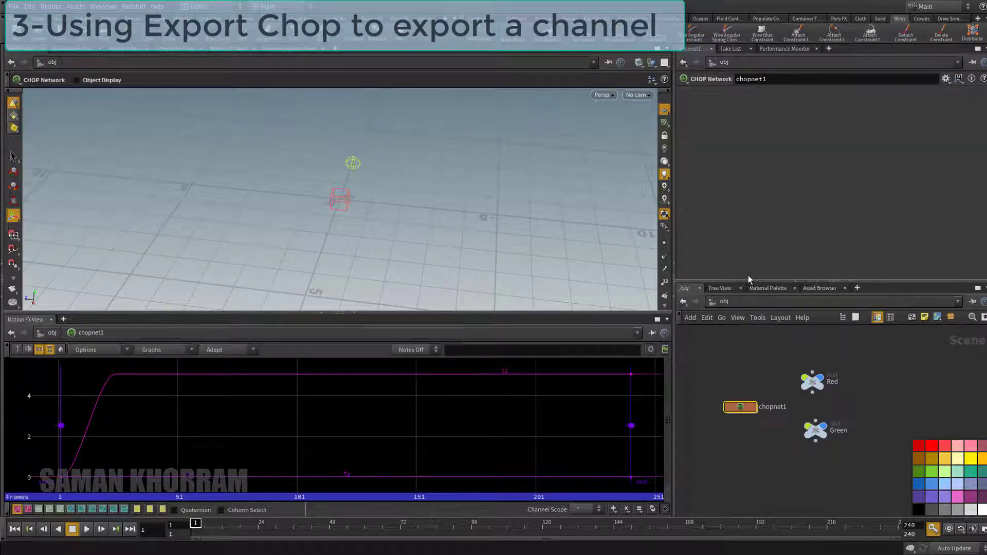
Examine the Green null's overridden Translate Z channel while scrubbing the timeline.
click(815, 429)
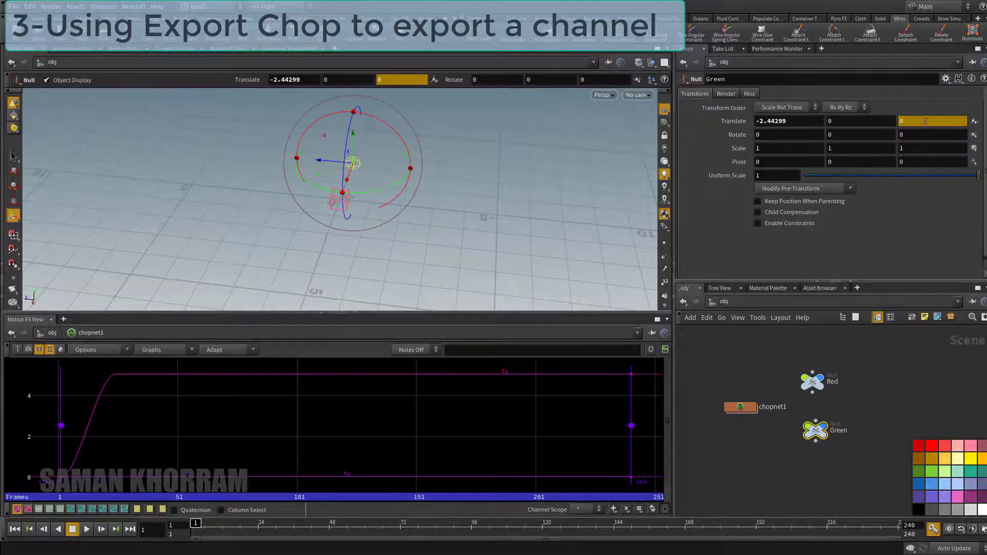
click(734, 123)
drag(926, 121, 952, 121)
drag(224, 529, 186, 522)
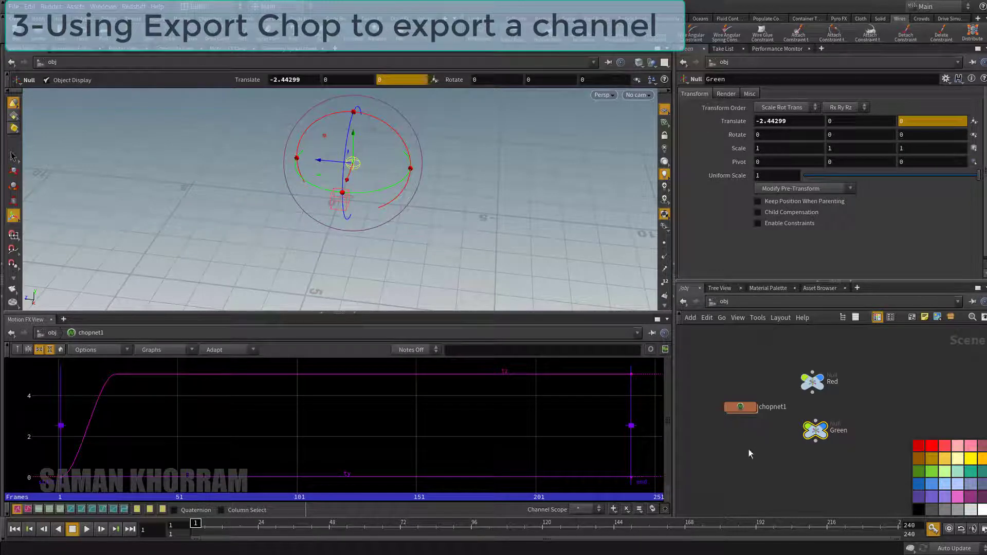
Reposition the Green null in the network and rename it Green_REED_BY_EXPORT.
middle_drag(817, 394, 800, 403)
drag(798, 439, 765, 445)
click(792, 444)
click(802, 443)
text(_REED_BY_EXPORT)
key(Return)
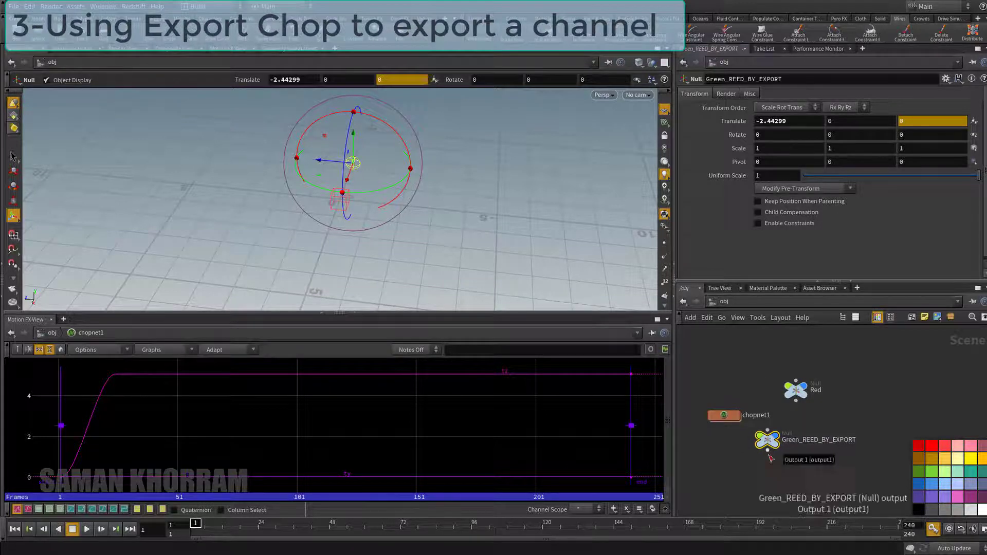
Duplicate the Green_REED_BY_EXPORT null as Green_REED_BY_Expression and move the copy to Translate X -4.35623.
key(ctrl+c)
key(ctrl+v)
double_click(833, 475)
drag(859, 476, 827, 476)
text(Expression)
key(Return)
drag(349, 176, 358, 151)
Rename the duplicated null BLUE_REED_BY_Expression and set its wireframe color to 0, 0, 0.9.
click(801, 477)
drag(796, 475, 694, 477)
text(BLUE)
key(Return)
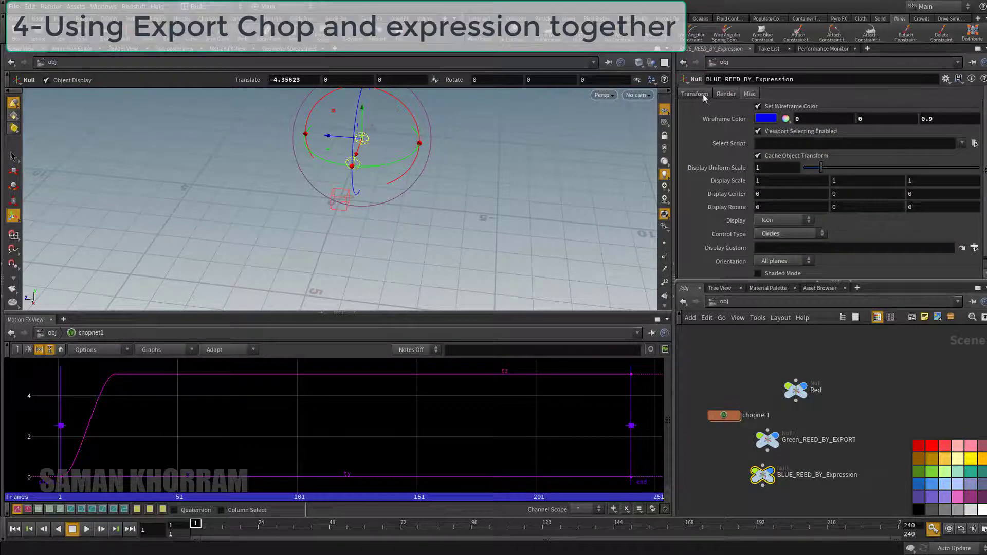
Enter the expression chopcf("../chopnet1/object1",2,$F) for the BLUE_REED_BY_Expression null's Translate Z.
click(699, 94)
drag(920, 121, 719, 161)
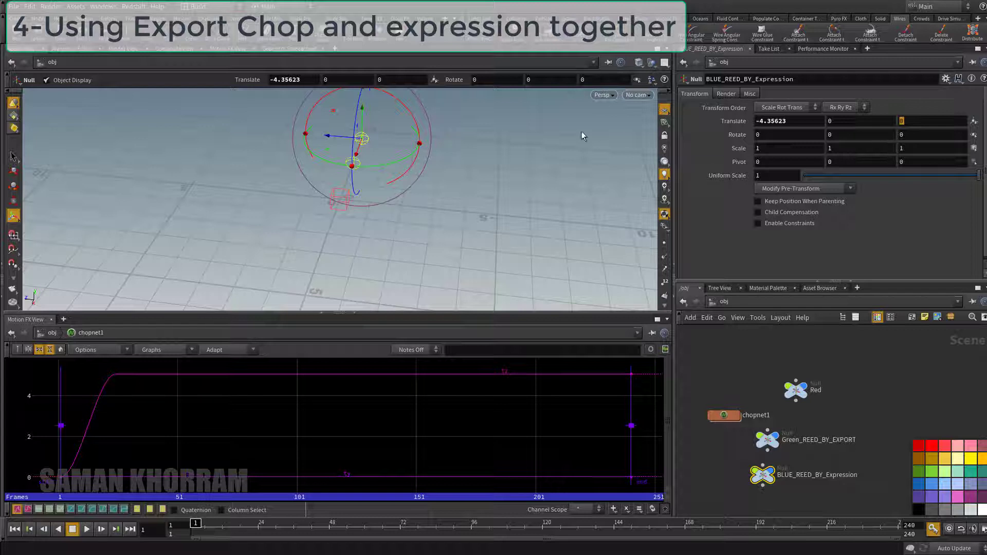
text(chf)
key(Escape)
text(opcf()
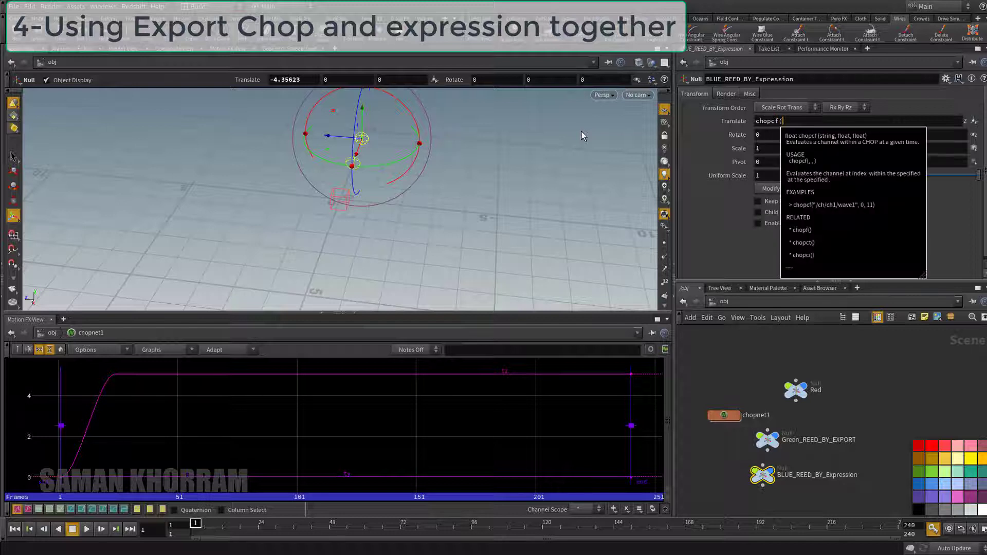
text("../)
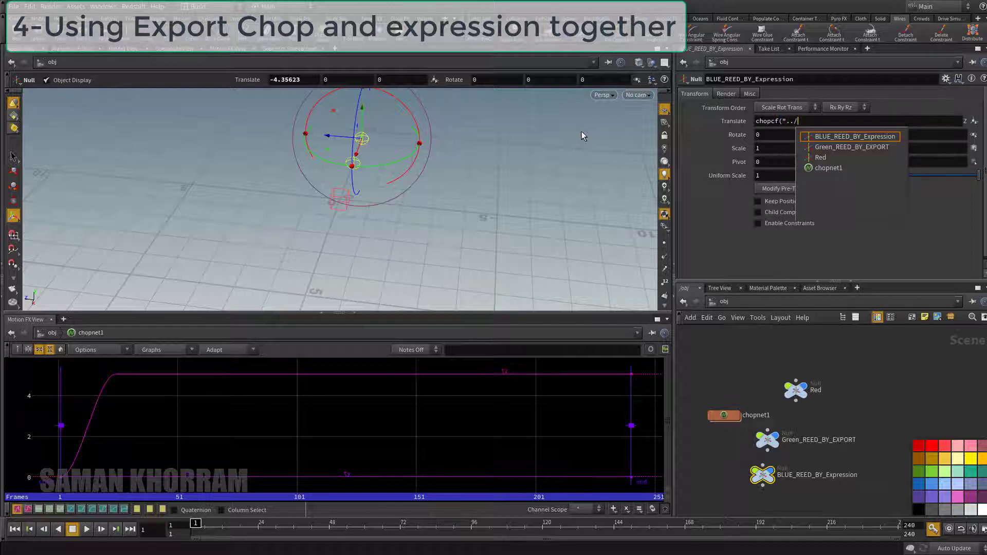
key(Down)
key(Down)
key(Down)
key(Return)
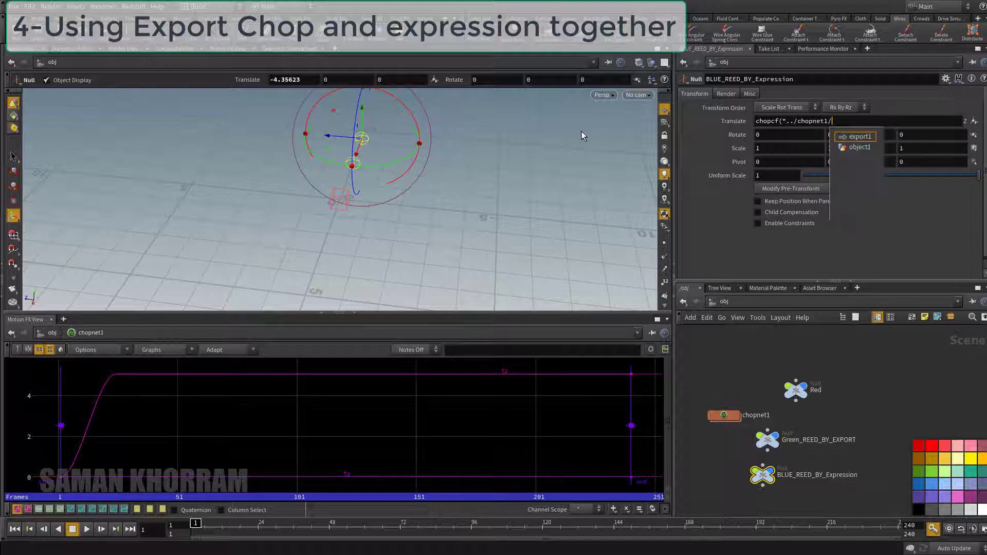
key(Down)
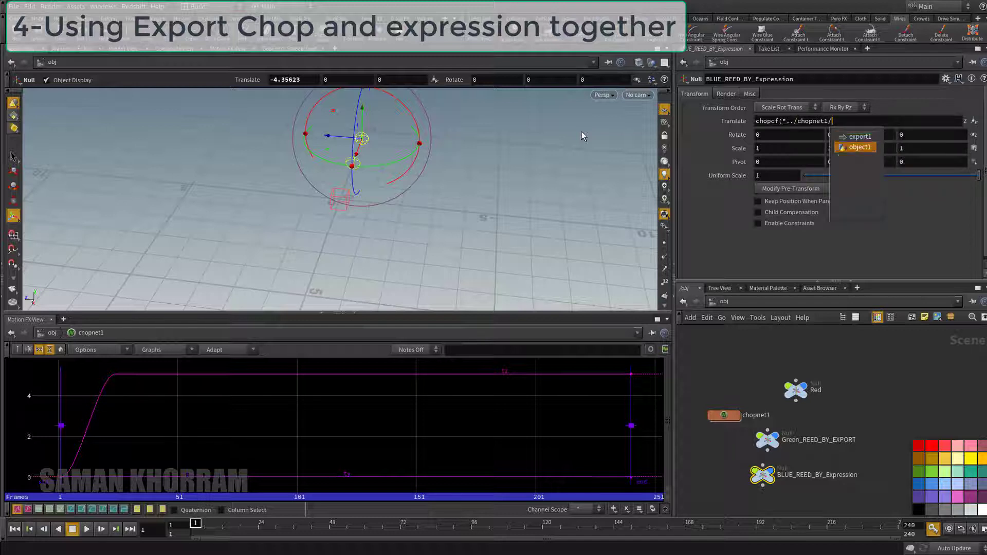
key(Return)
key(BackSpace)
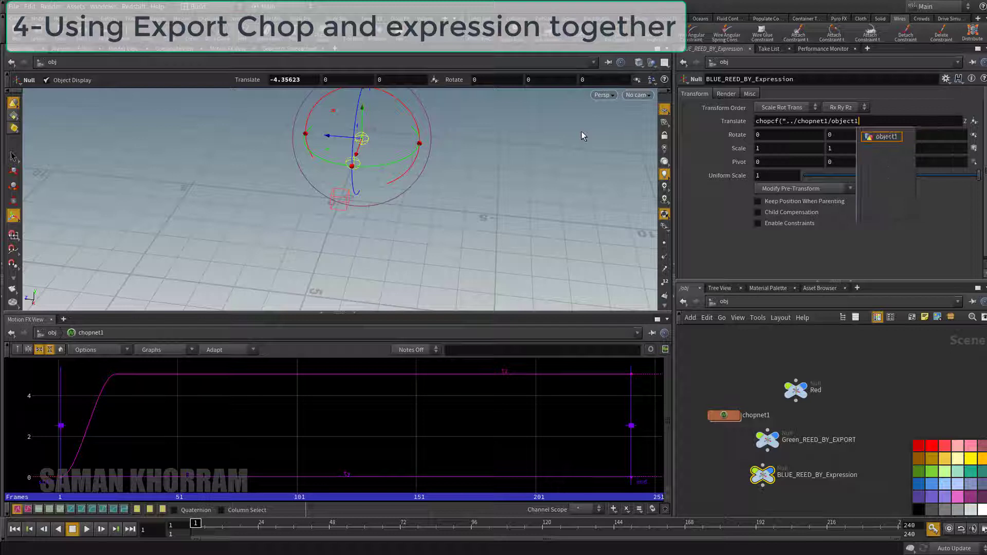
text(",2,)
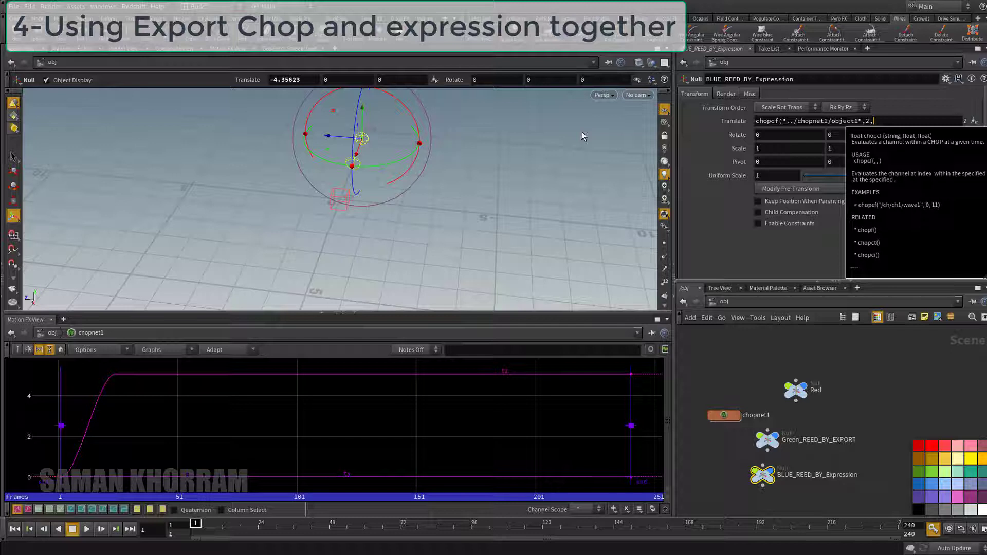
text($F)
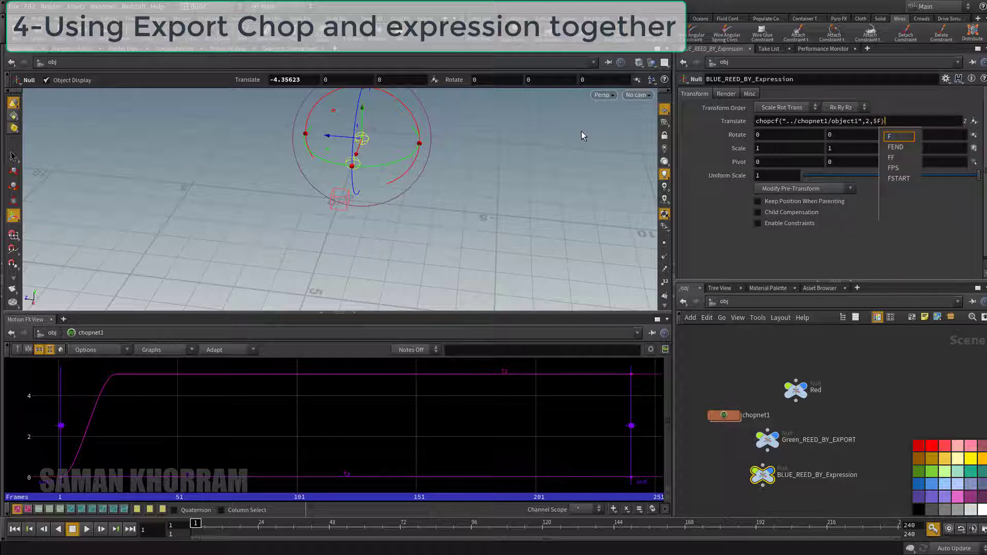
key(Return)
drag(202, 530, 185, 516)
Inside chopnet1, add a Null CHOP after export1 and rename it OUT.
drag(732, 422, 732, 409)
double_click(732, 409)
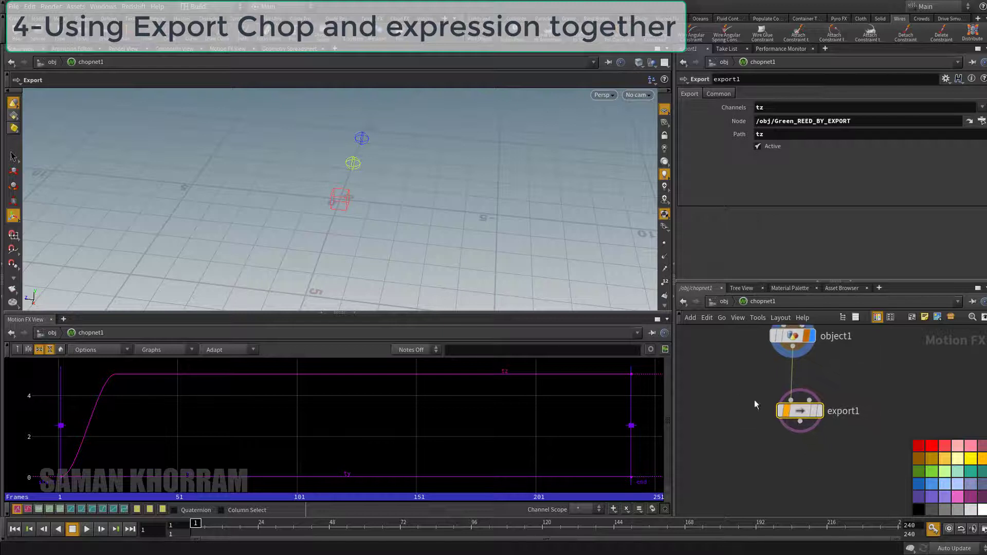
key(Tab)
text(nu)
click(882, 289)
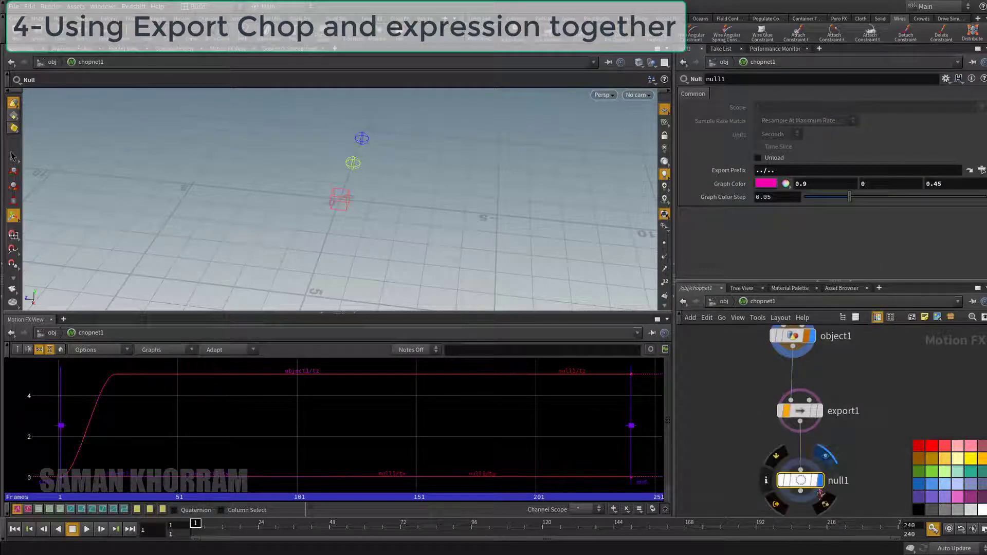
double_click(838, 481)
text(OUT)
key(Return)
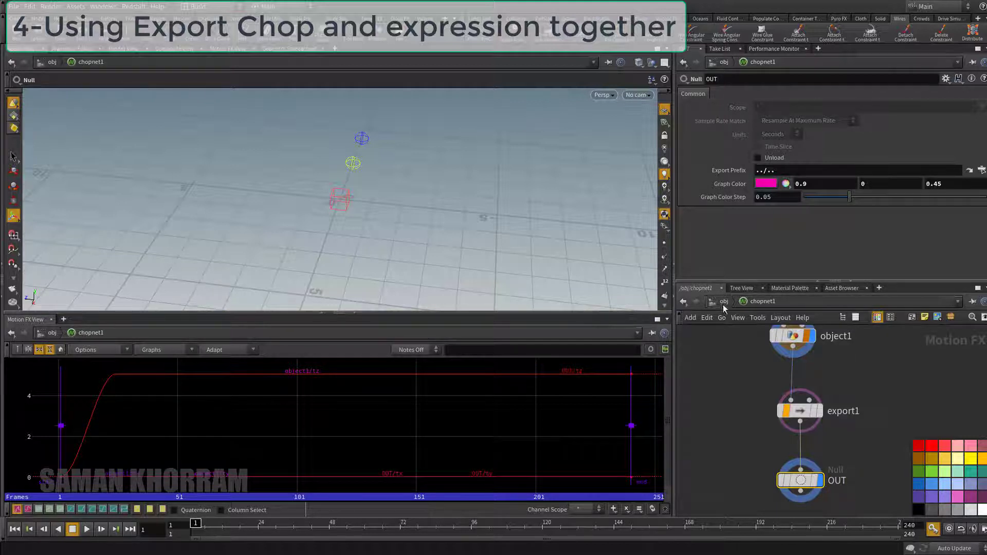
Change the BLUE_REED_BY_Expression null's Translate Z expression to chopcf("../chopnet1/OUT",2,$F) and check it by scrubbing the timeline.
click(723, 304)
click(762, 473)
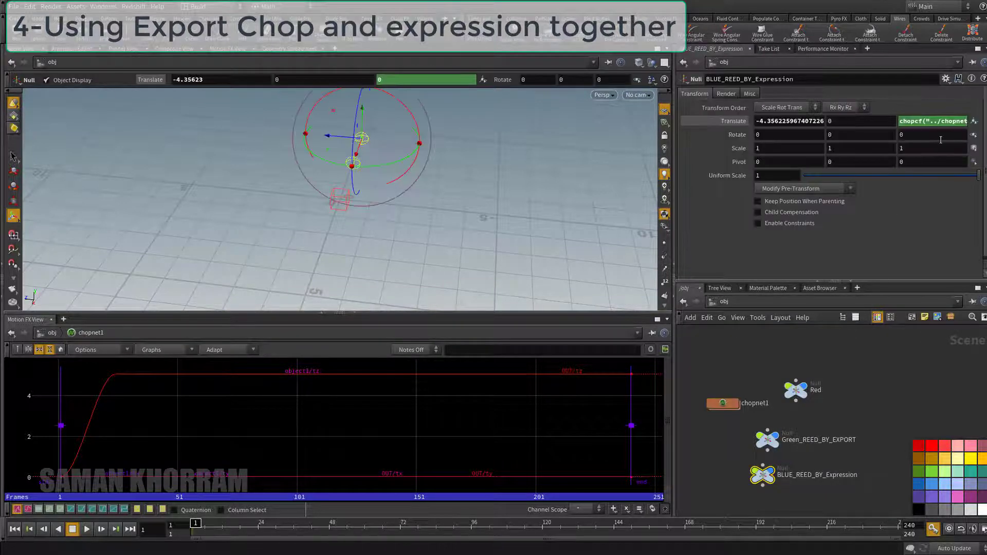
click(936, 123)
click(857, 122)
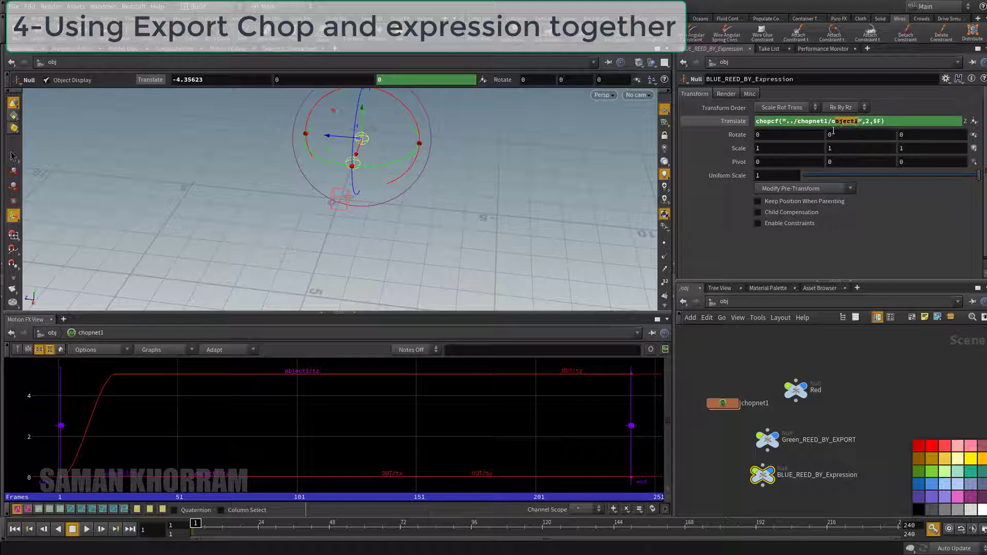
text(OUT)
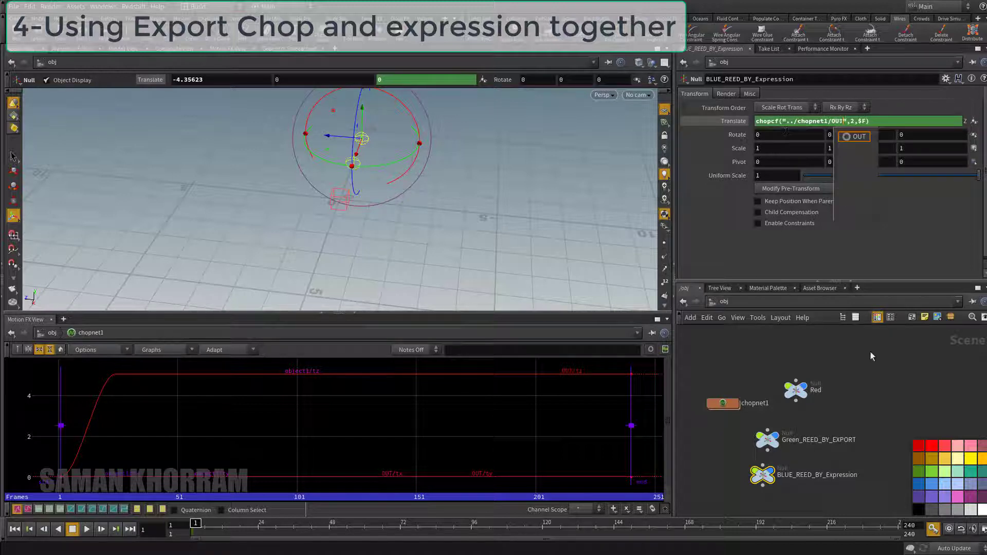
key(Return)
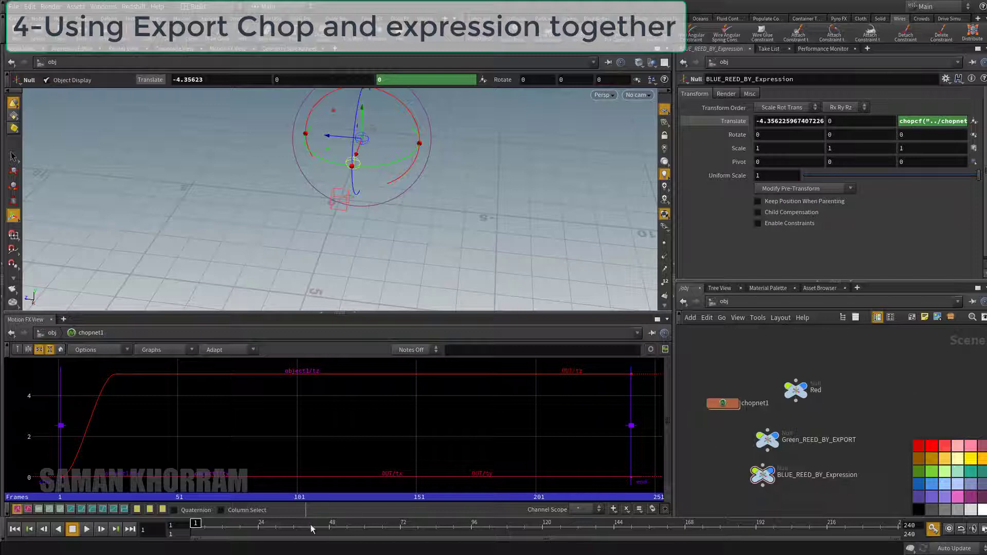
mouse_move(221, 529)
mouse_down()
mouse_move(286, 529)
mouse_move(196, 530)
mouse_up()
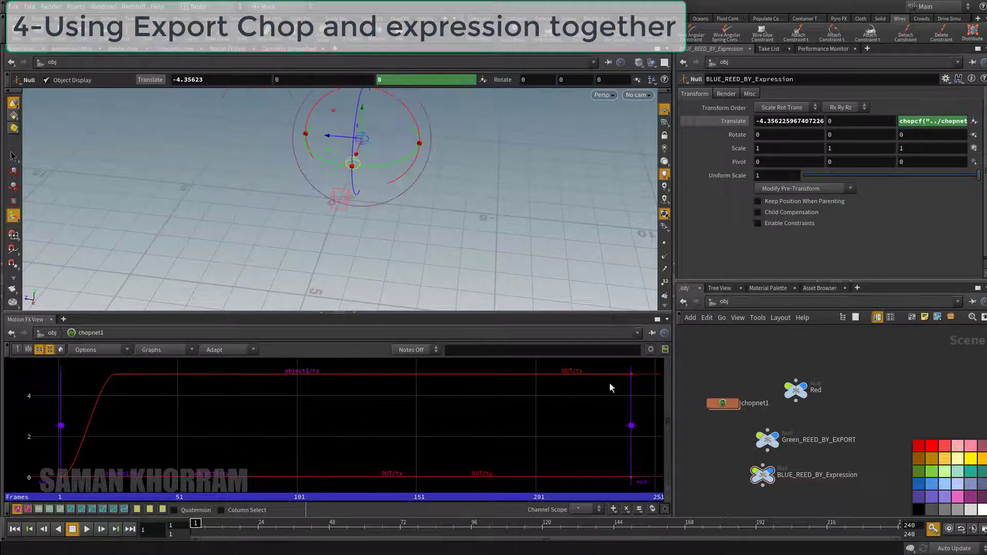
Insert a Lag CHOP on the wire between object1 and export1 inside chopnet1.
double_click(723, 406)
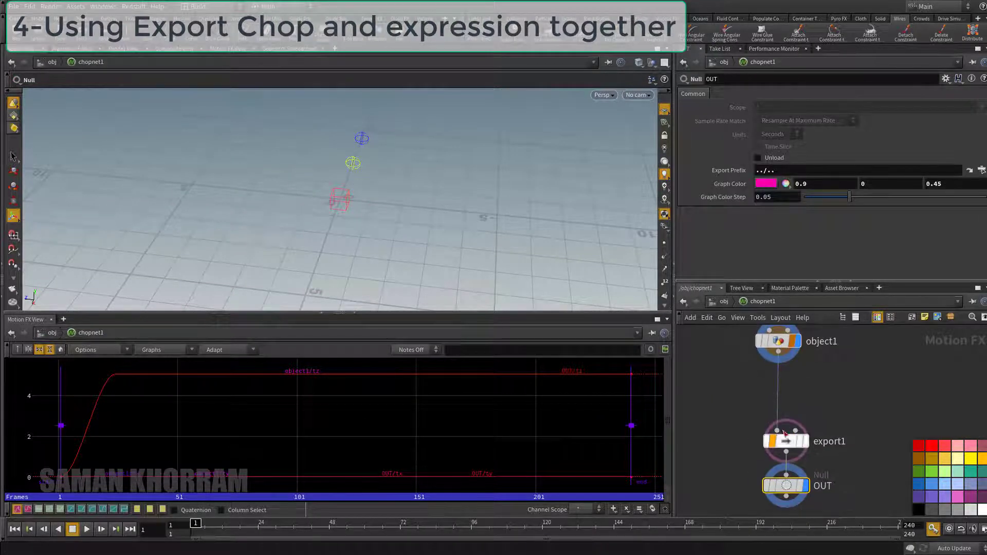
middle_drag(792, 406, 789, 451)
drag(776, 386, 774, 364)
middle_drag(767, 438, 752, 414)
drag(797, 281, 797, 241)
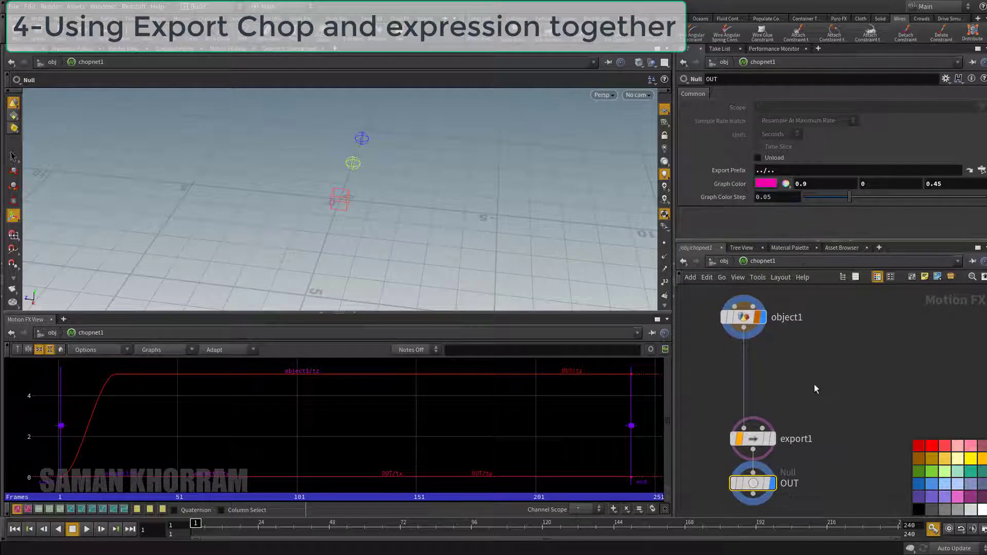
key(Tab)
text(lag)
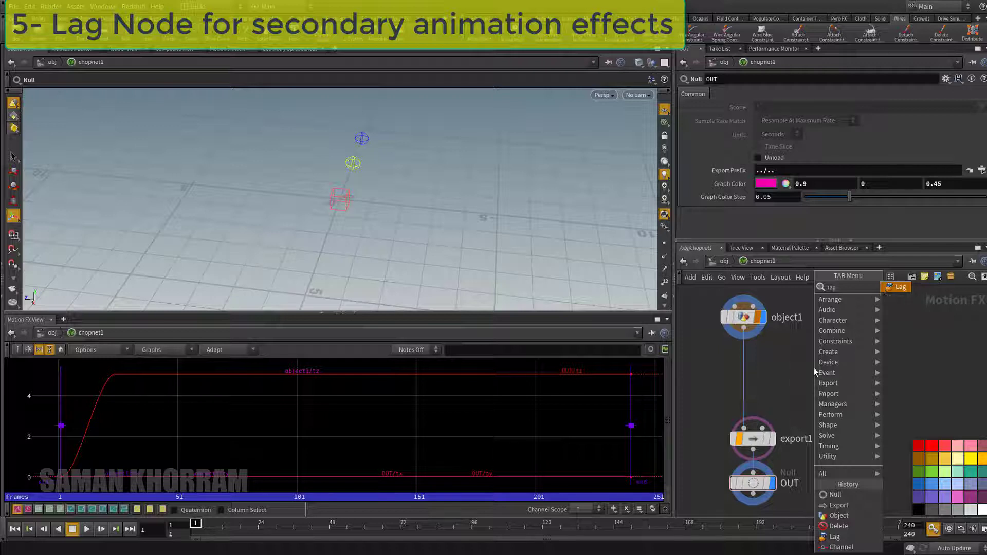
click(897, 287)
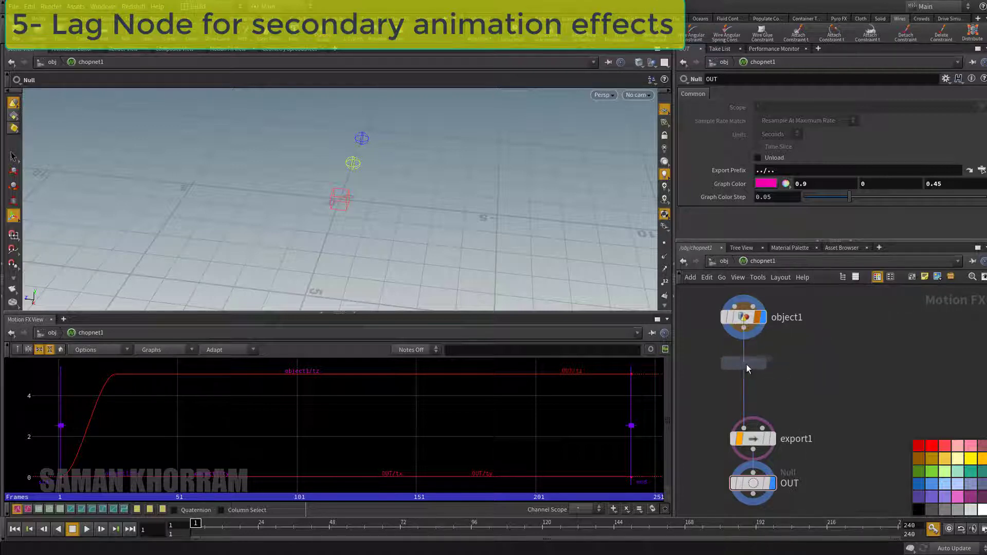
click(748, 390)
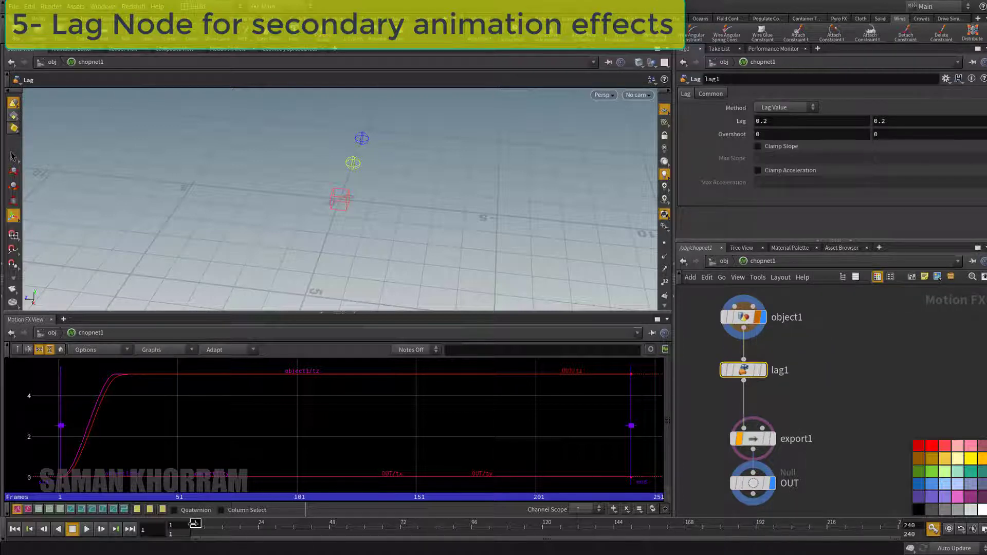
Try a higher first Lag value on lag1 while scrubbing the timeline, and undo the change.
mouse_move(196, 522)
mouse_down()
mouse_move(301, 523)
mouse_move(186, 524)
mouse_up()
mouse_move(753, 370)
middle_drag(773, 121, 847, 117)
click(222, 523)
drag(225, 524, 193, 524)
key(ctrl+z)
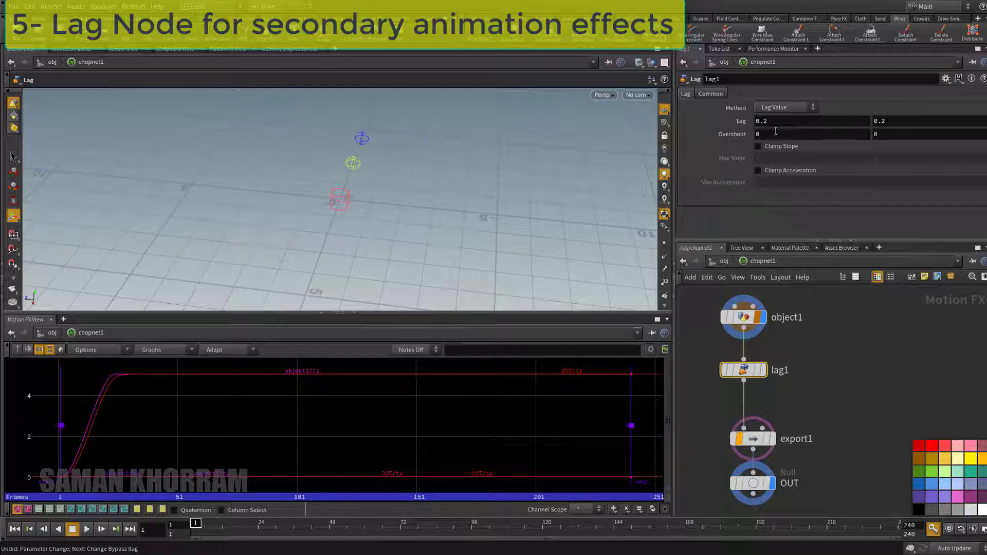
Try a higher first Overshoot value on lag1 while scrubbing the timeline, and undo the change.
middle_drag(779, 133, 818, 133)
mouse_move(210, 529)
mouse_down()
mouse_move(288, 525)
mouse_move(195, 529)
mouse_up()
key(ctrl+z)
Try Clamp Slope on lag1 with a higher first Max Slope, and undo these changes.
click(778, 148)
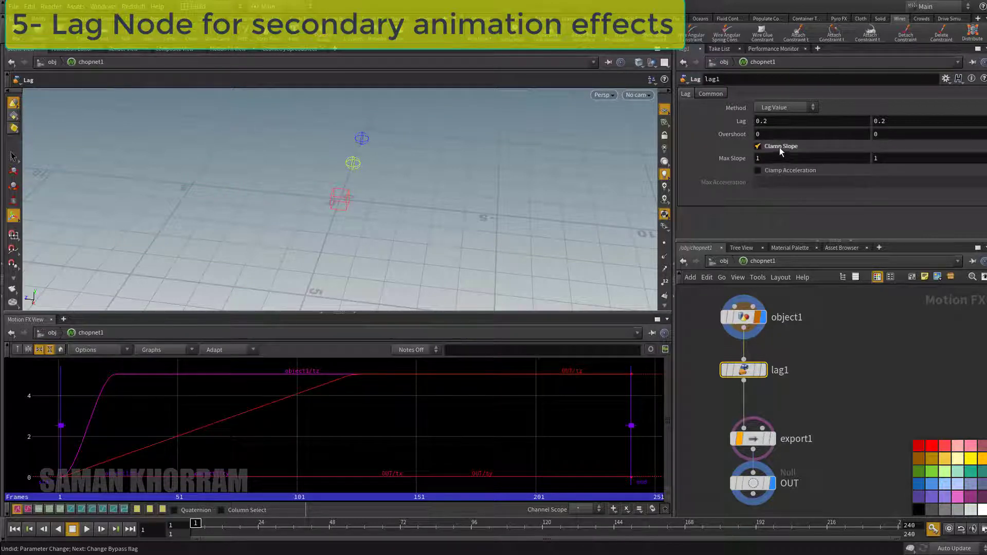
middle_drag(786, 159, 845, 159)
middle_drag(964, 148, 962, 149)
key(ctrl+z)
key(ctrl+z)
key(ctrl+z)
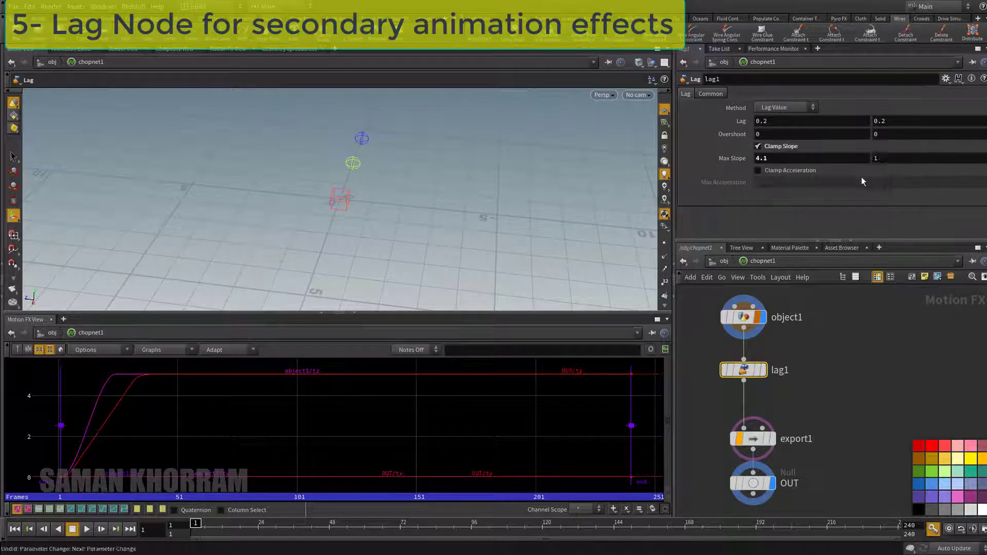
Set lag1's method to Lag Magnitude and its first Overshoot to 0.8, and preview the motion on the timeline.
click(785, 107)
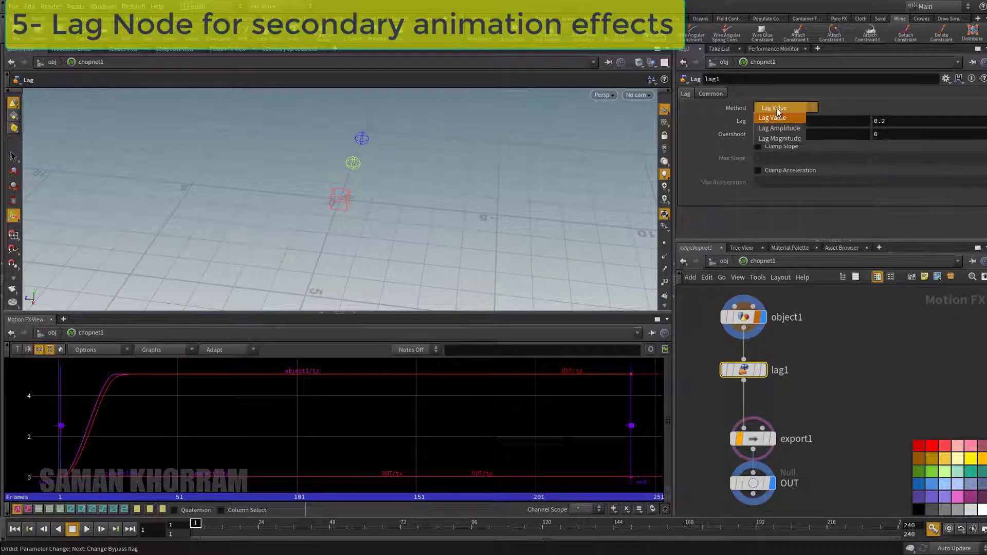
click(770, 146)
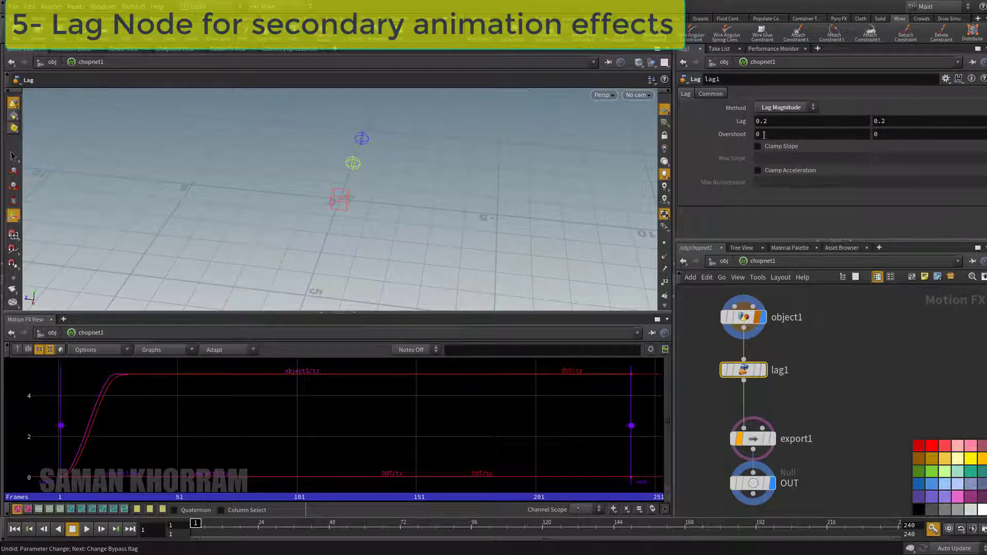
middle_drag(760, 135, 810, 129)
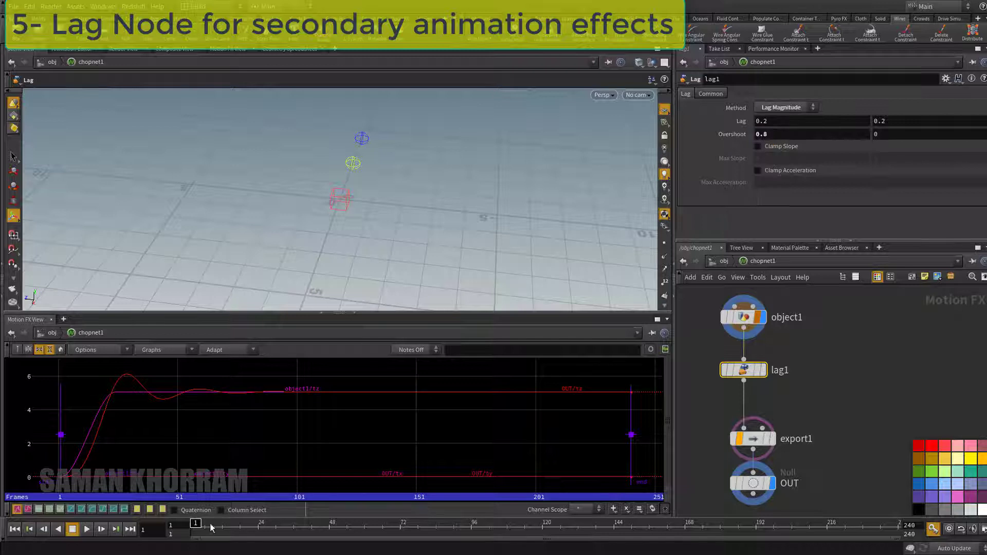
drag(209, 530, 360, 529)
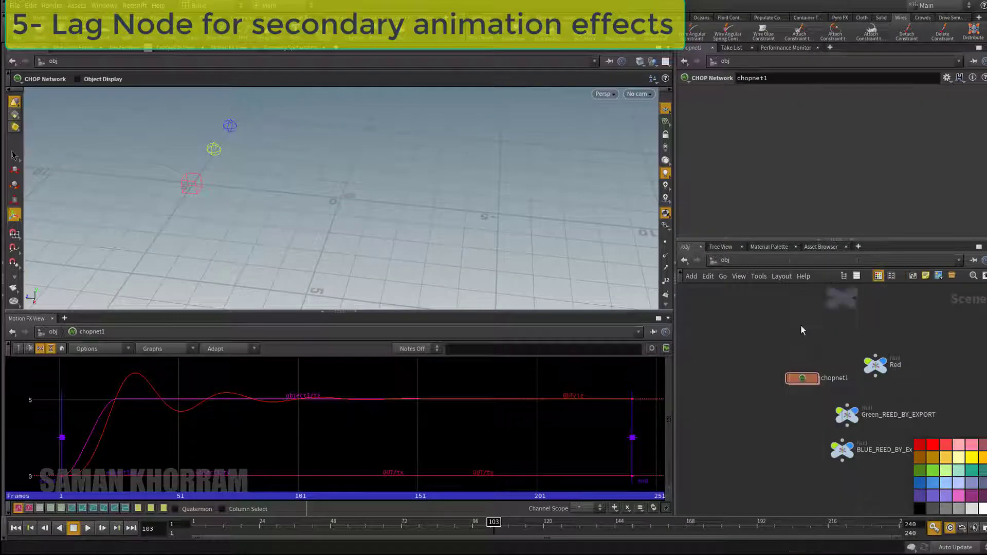
Place a new null object in the obj network and name it ROTATE.
click(742, 351)
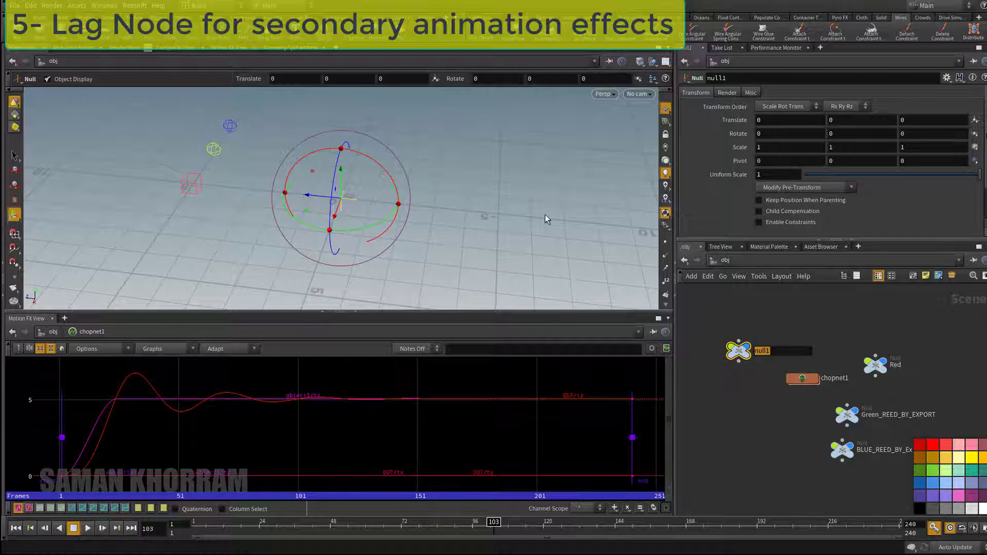
text(ROTATE)
key(Return)
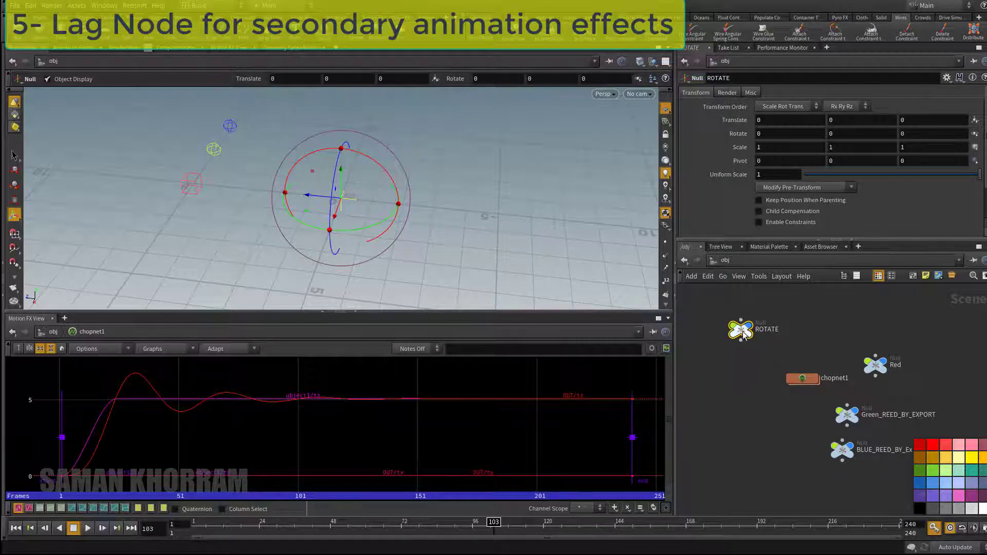
Set the ROTATE null's control type to Box at object level.
double_click(740, 328)
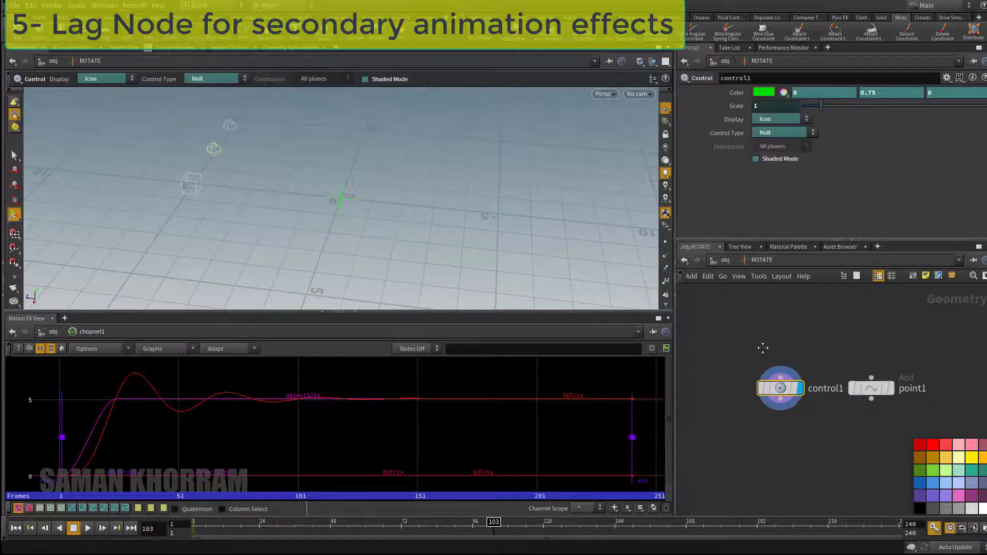
mouse_move(763, 357)
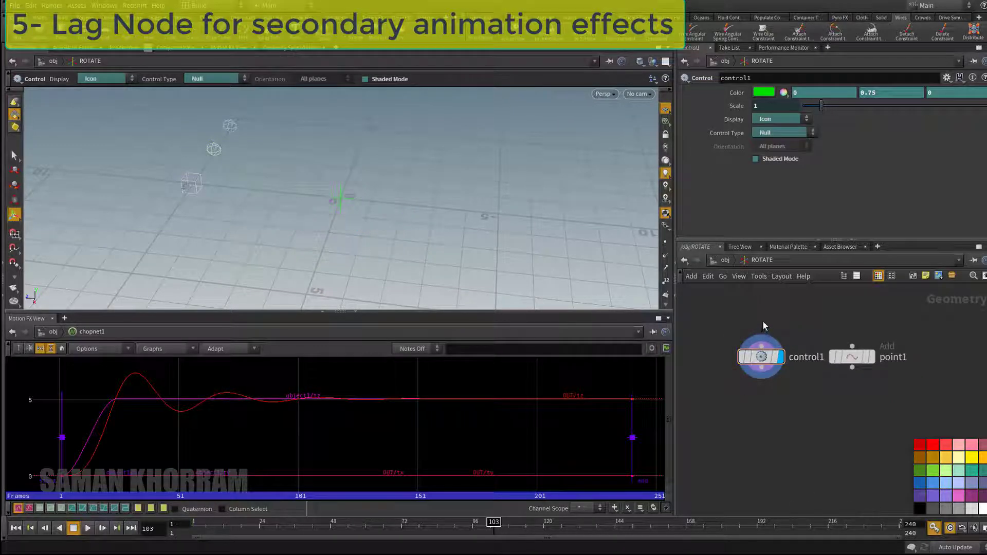
key(u)
click(791, 232)
click(773, 260)
Inside ROTATE, append a Transform to control1, stretch the box by raising its X scale, and return to the object level.
double_click(743, 333)
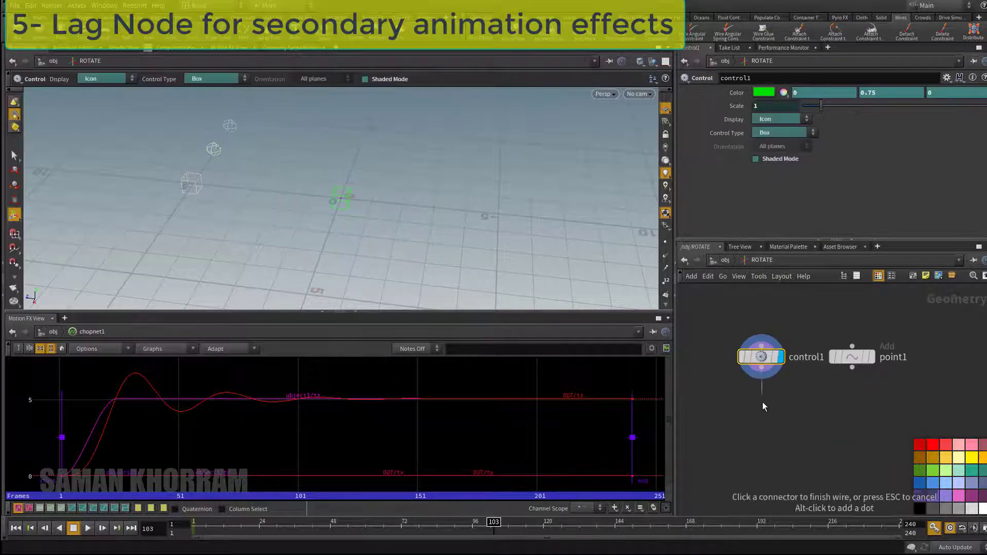
key(Tab)
text(tr)
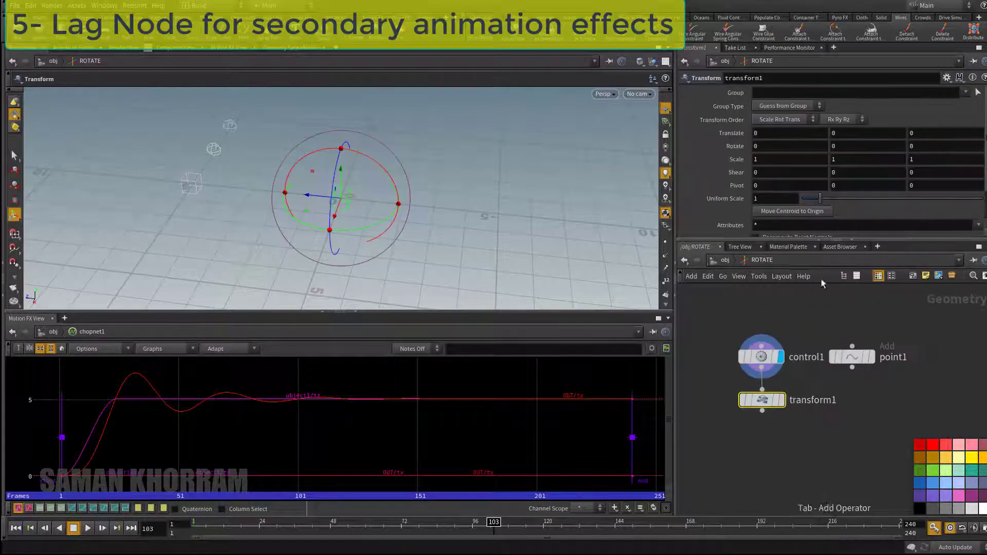
click(859, 191)
middle_drag(810, 134, 902, 138)
key(ctrl+z)
middle_drag(790, 159, 866, 126)
key(u)
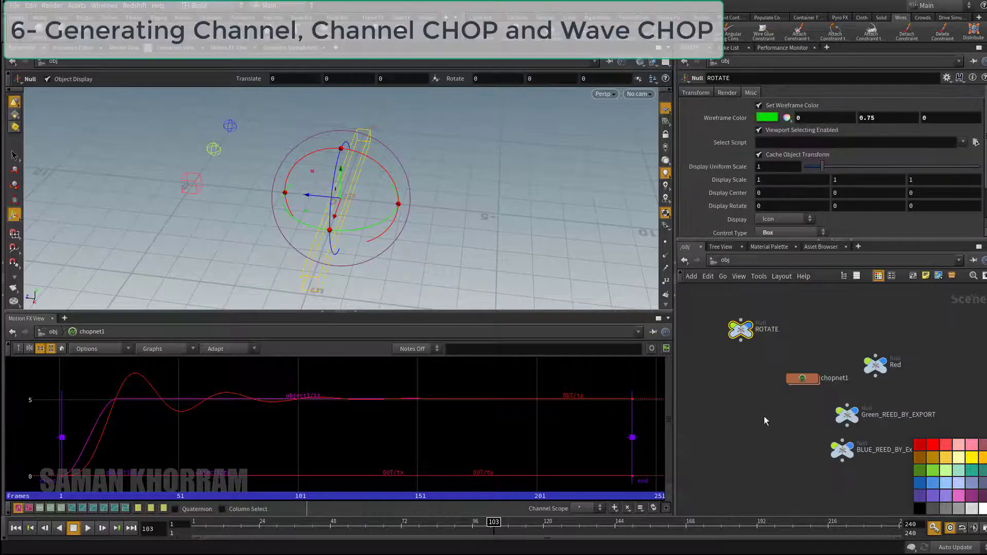
Inside chopnet1, place a new Channel CHOP beside the existing lag chain.
double_click(797, 382)
key(h)
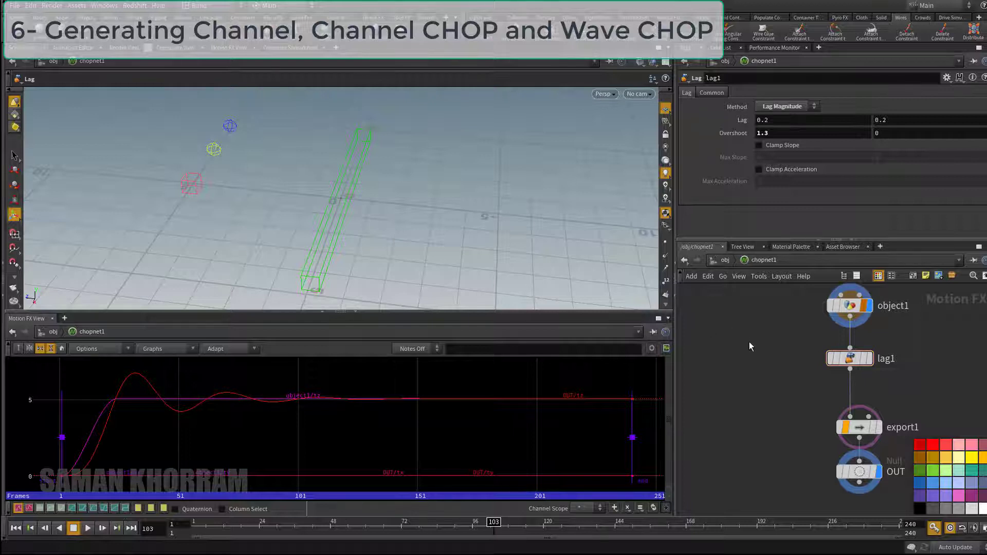
key(Tab)
text(cha)
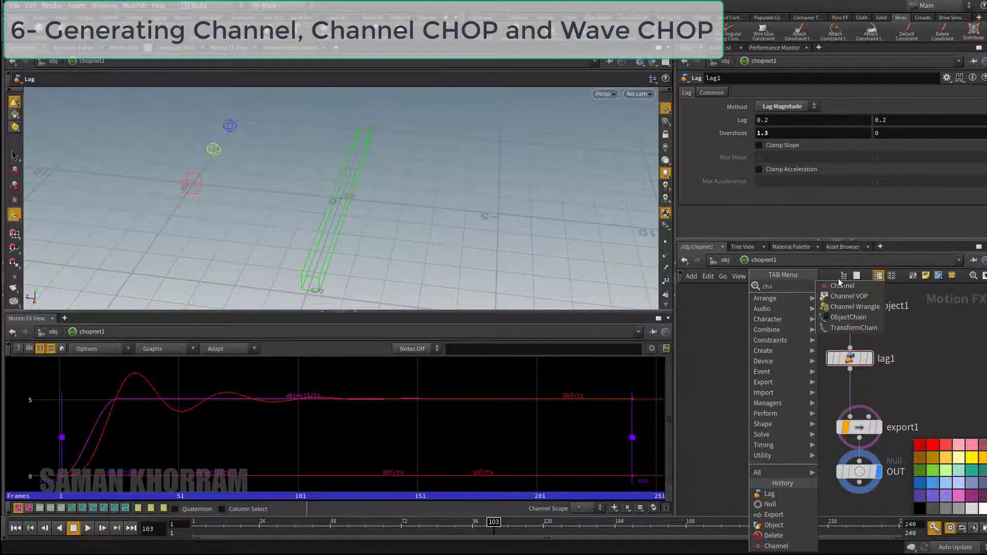
click(838, 285)
click(735, 370)
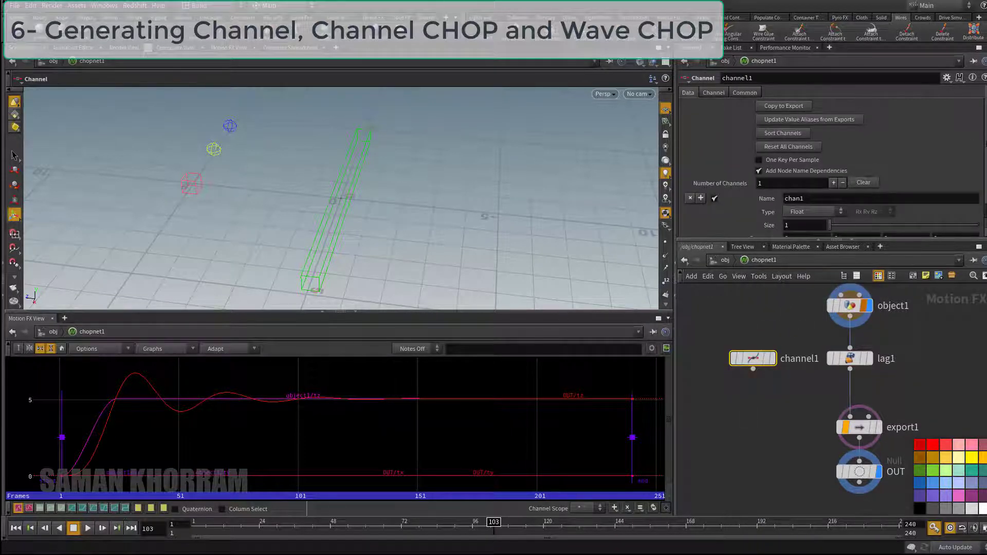
Name channel1's channel rotateme, drive its first value with the expression $F, and rewind the timeline to frame 1.
drag(986, 155, 985, 174)
drag(812, 180, 470, 171)
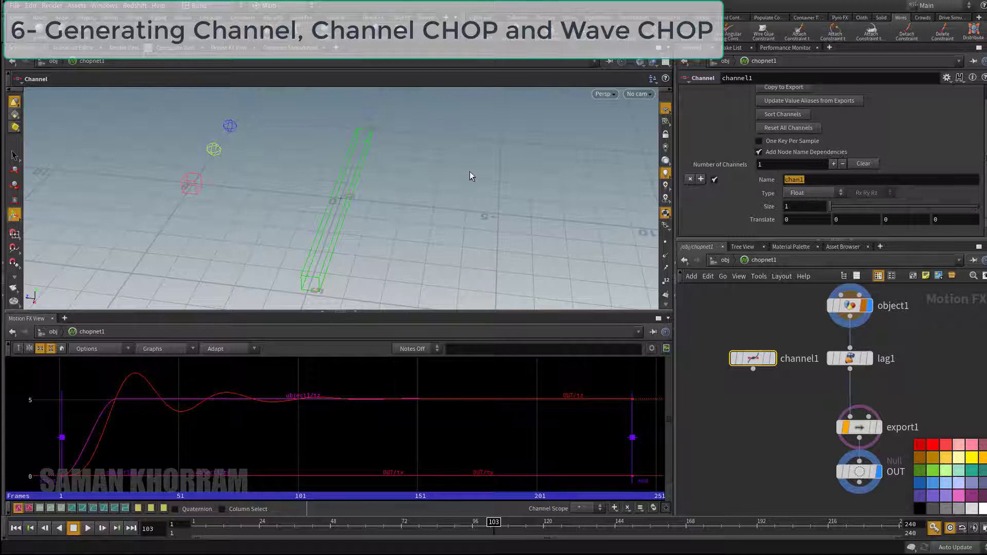
text(rotateme)
middle_drag(797, 220, 793, 185)
middle_drag(717, 202, 718, 203)
text($F)
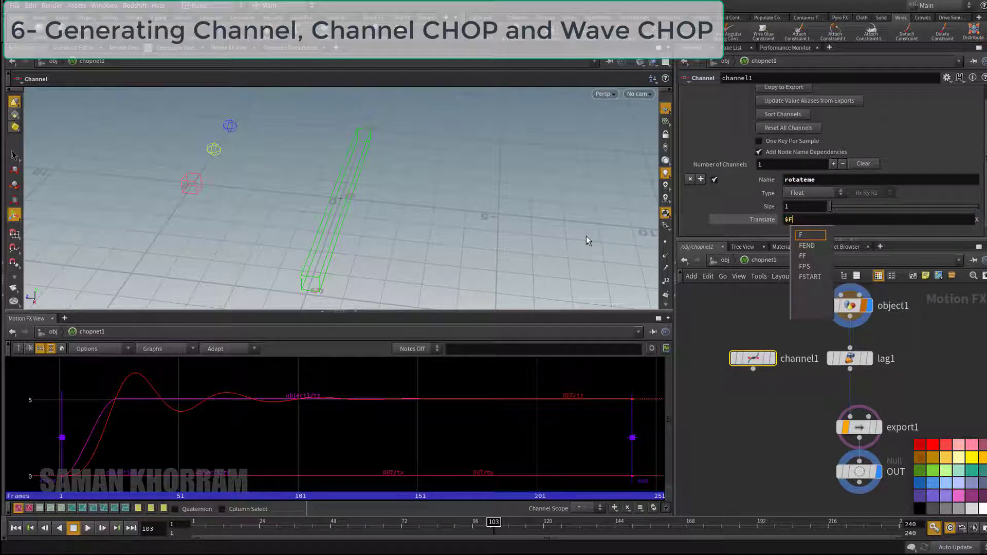
key(Return)
click(760, 222)
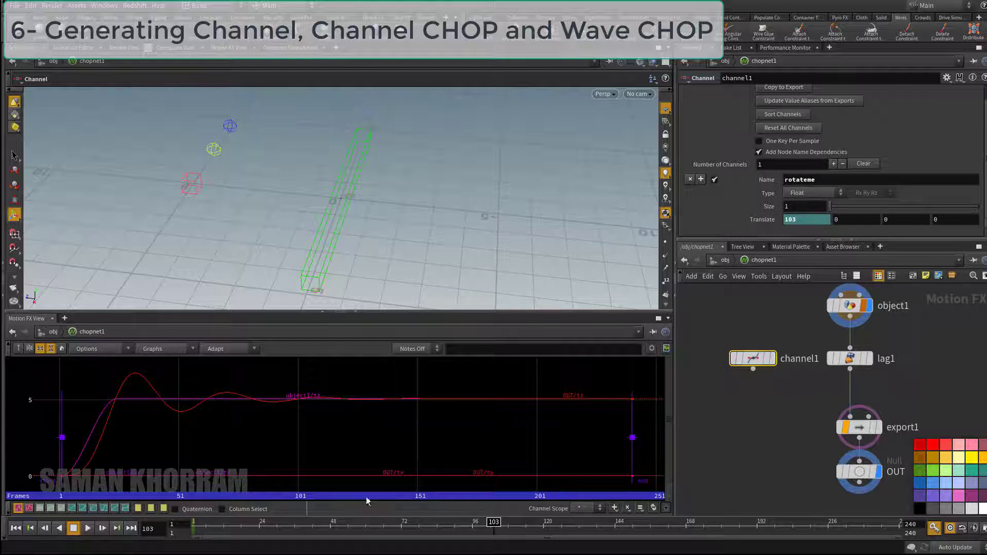
drag(220, 527, 195, 527)
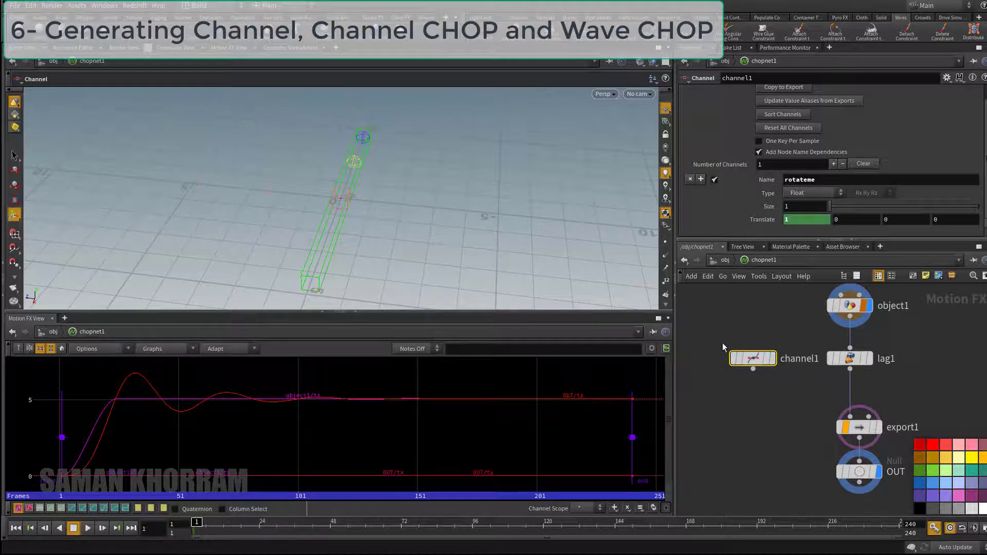
Append a Null CHOP to channel1 and name it OUT_ROTATE.
drag(753, 362, 755, 346)
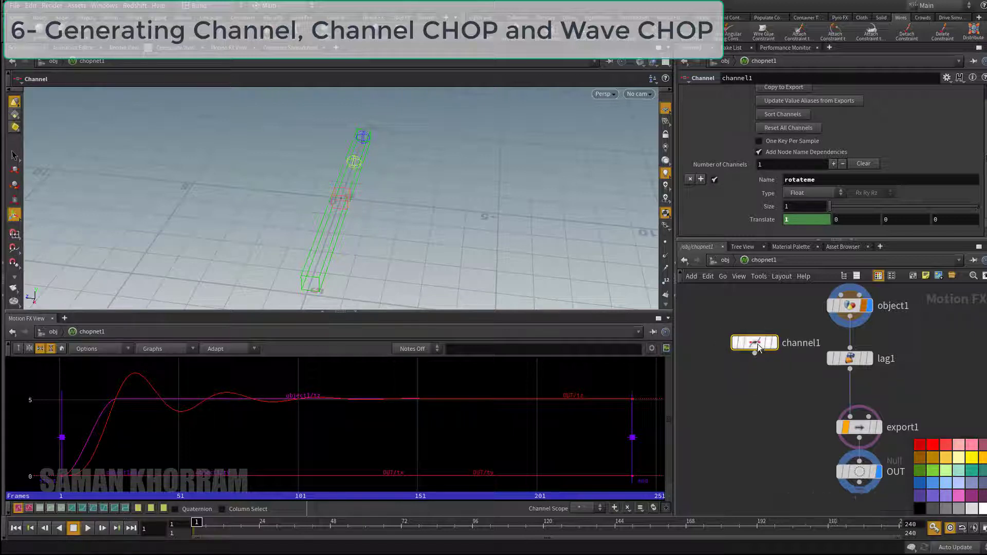
click(755, 355)
click(776, 515)
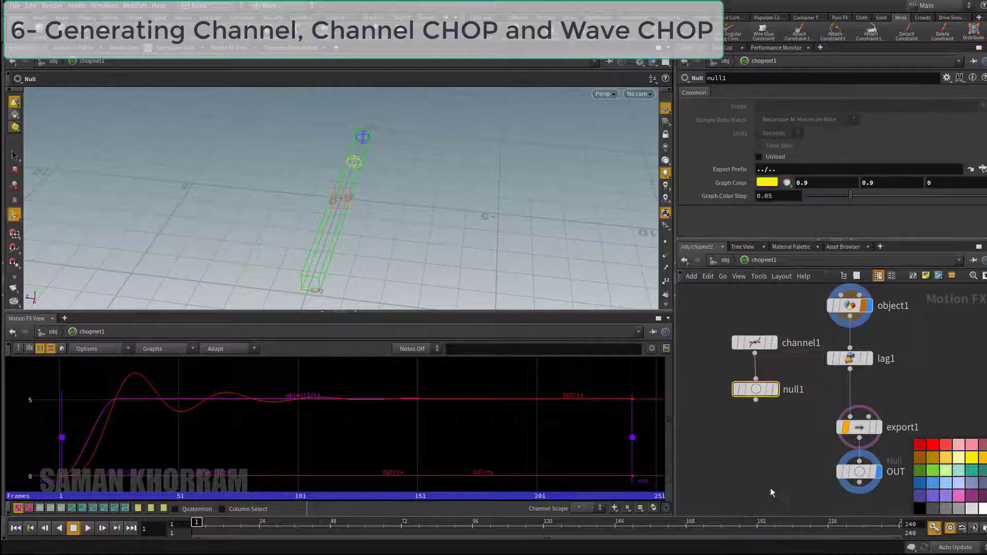
double_click(782, 393)
text(OUT_RO)
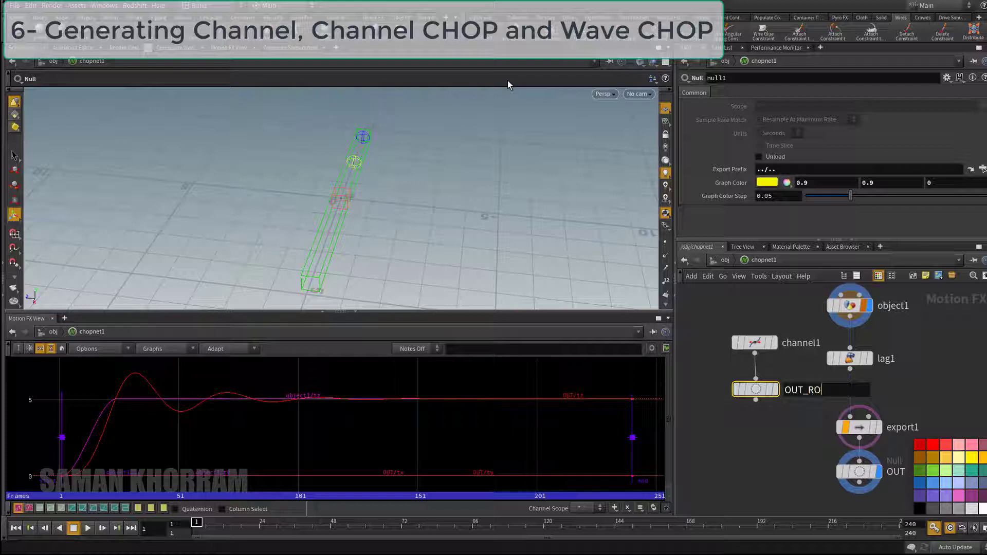
text(E)
key(Return)
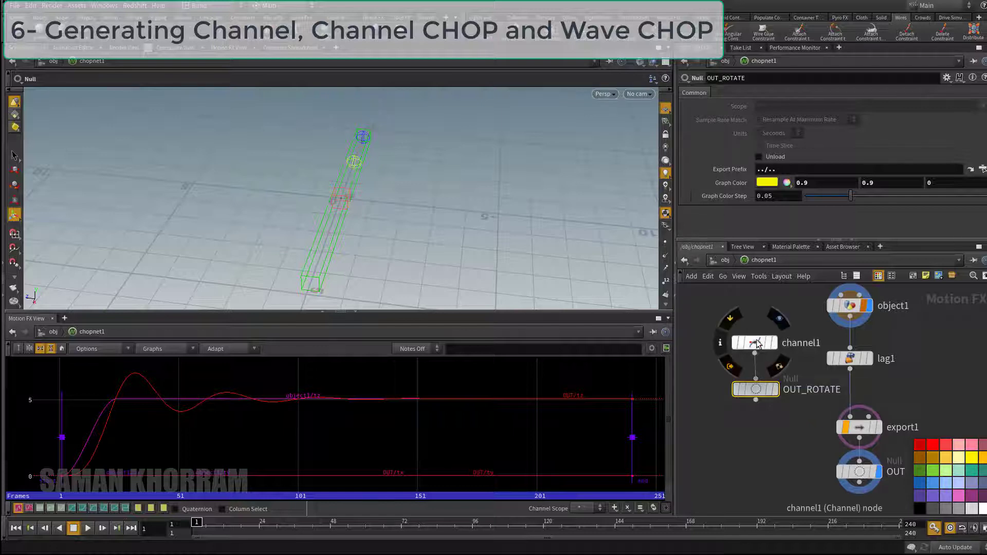
Check OUT_ROTATE's channel info, rename channel1's channel to rotate_me, and display OUT_ROTATE's curve in the graph.
drag(751, 396, 750, 419)
middle_drag(750, 419, 690, 424)
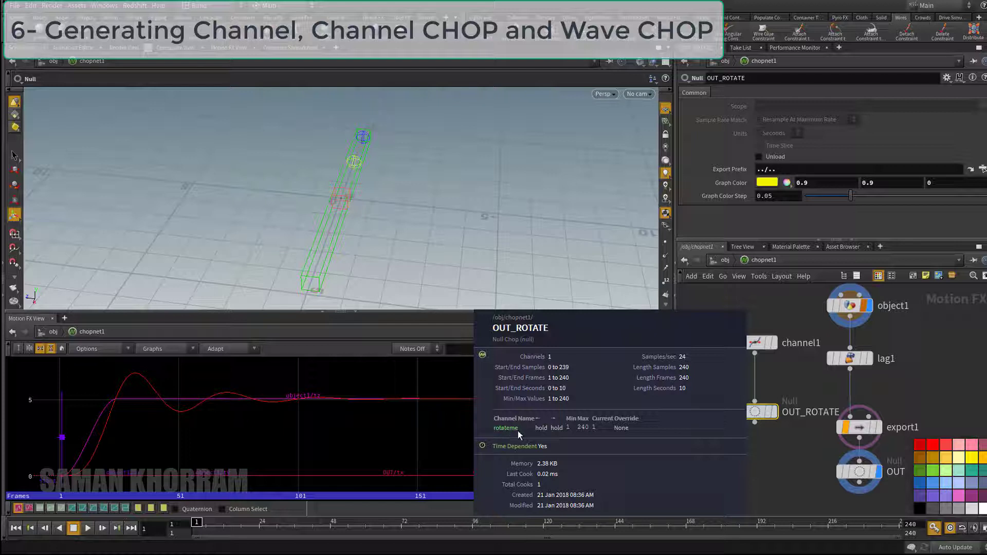
middle_drag(517, 430, 517, 430)
click(754, 343)
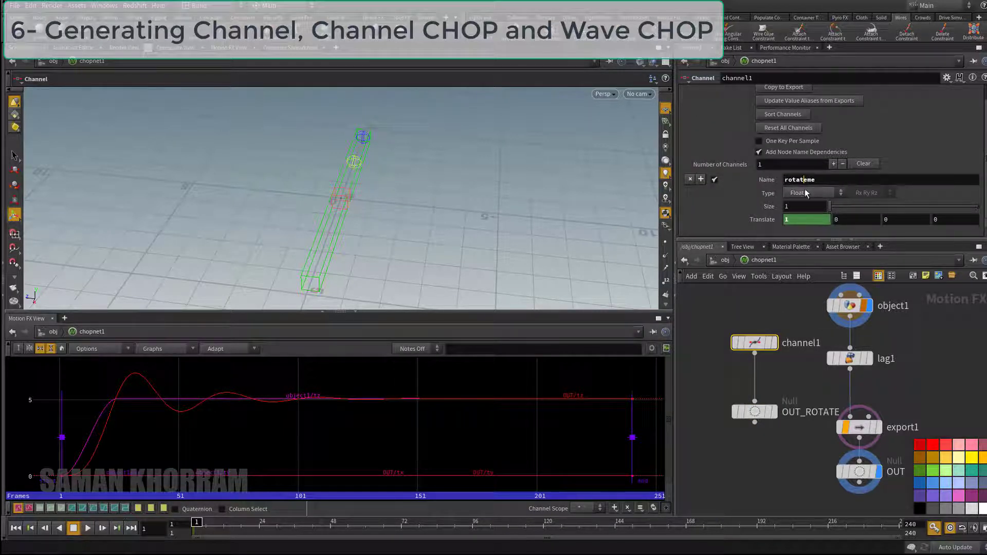
text(_)
middle_drag(754, 412, 518, 430)
click(774, 412)
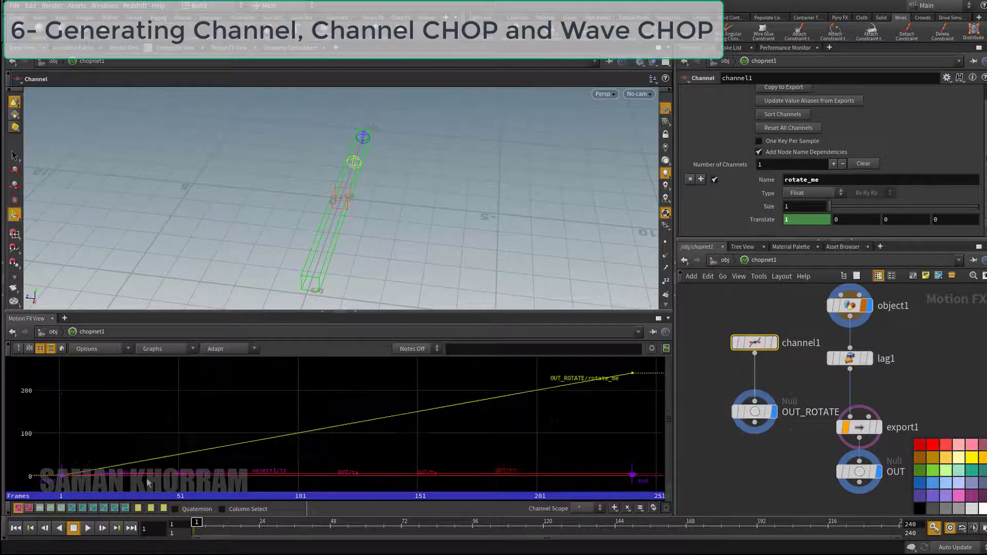
At object level, show the ROTATE null's transform parameters and test its Y rotation, undoing the trial change.
click(732, 262)
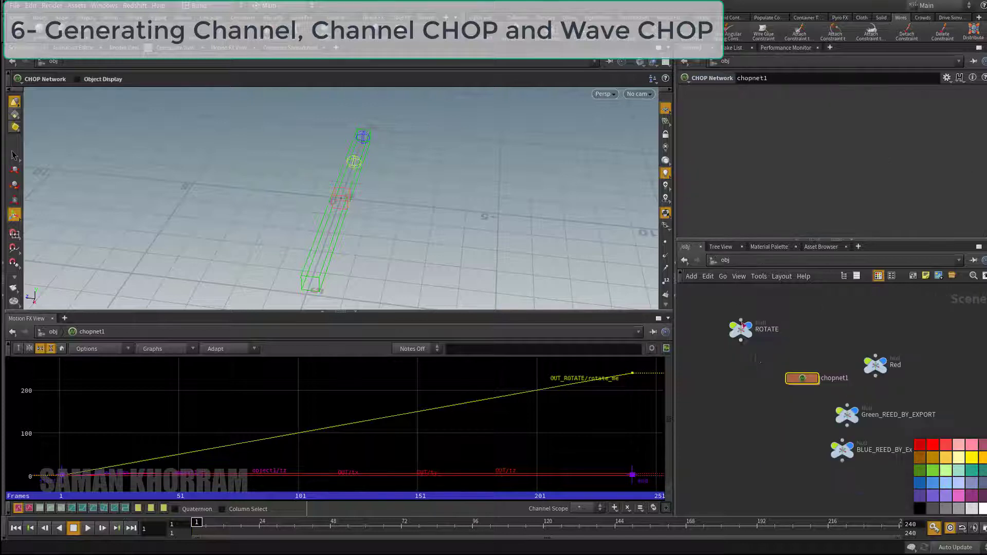
click(740, 330)
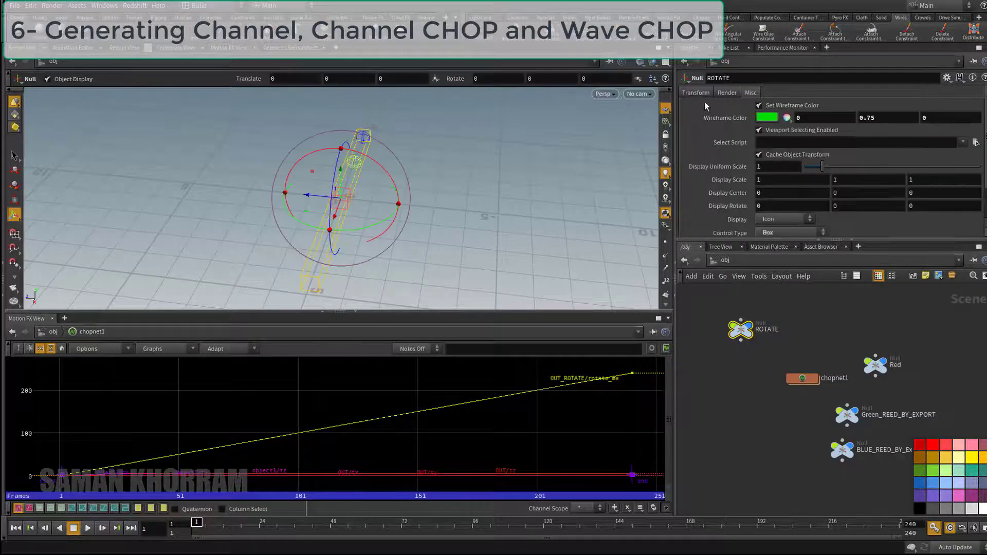
click(696, 92)
middle_drag(842, 117, 830, 100)
key(ctrl+z)
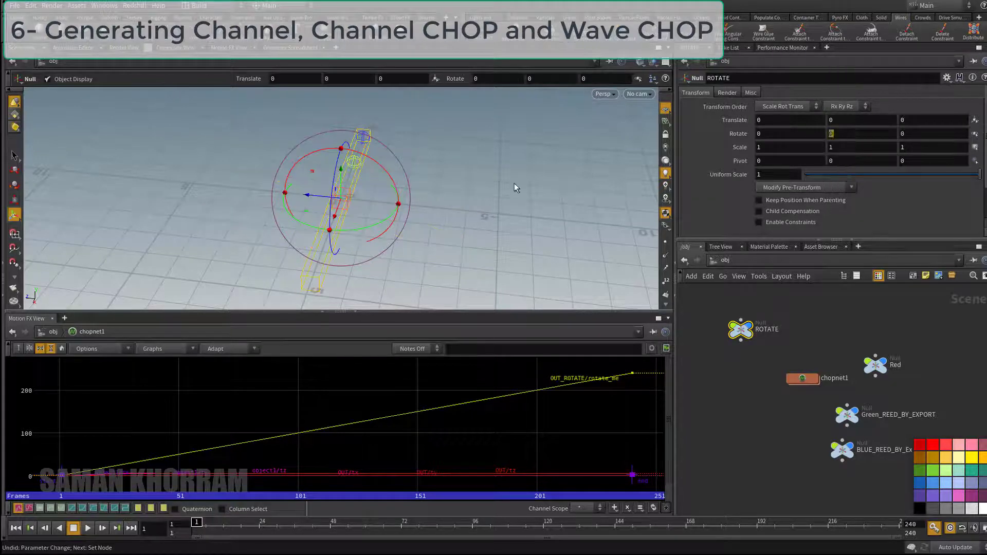
Set ROTATE's Y rotation to the expression chopcf("../chopnet1/OUT_ROTATE",0,$F) and preview the motion on the timeline.
text(chop)
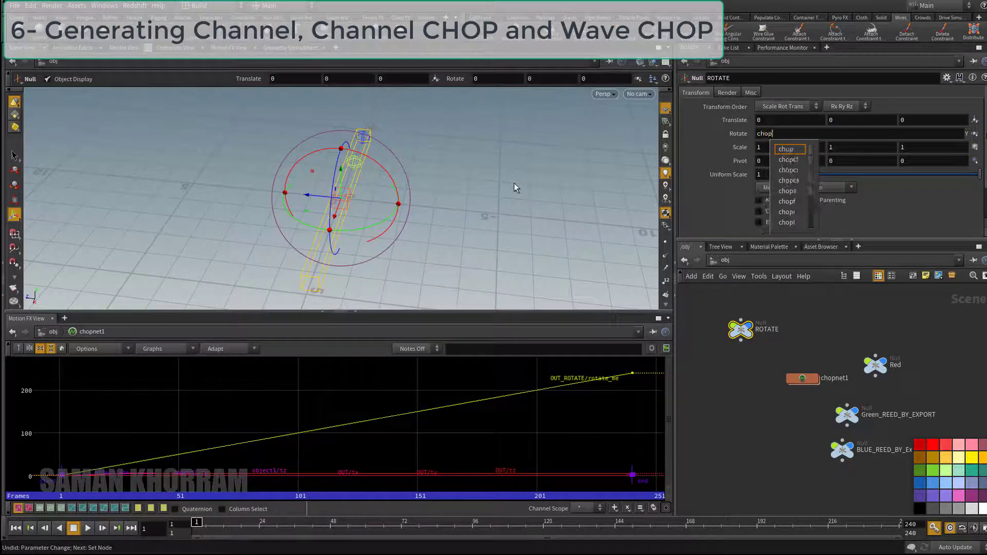
text(cf()
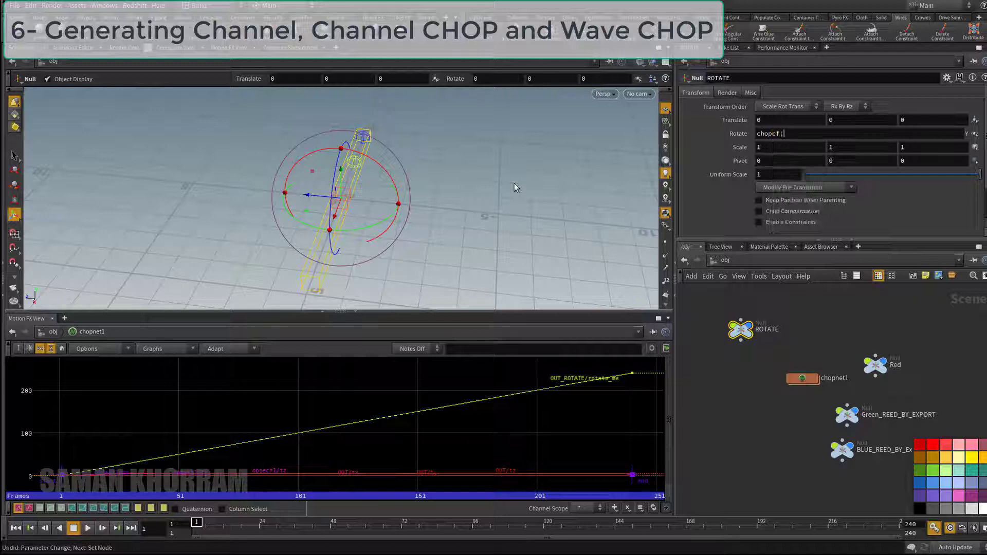
text(")
key(Down)
key(Down)
key(Down)
key(Down)
key(Return)
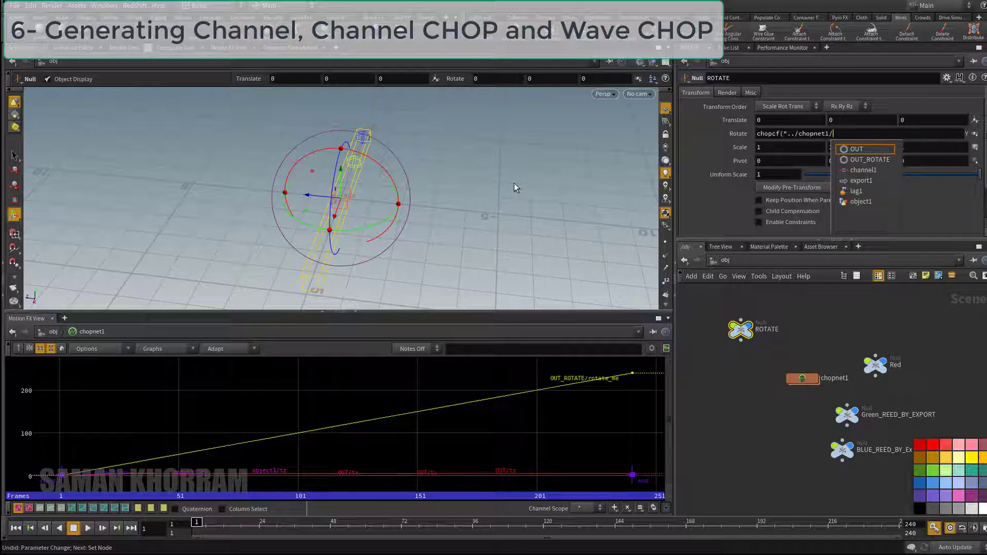
key(Down)
key(Return)
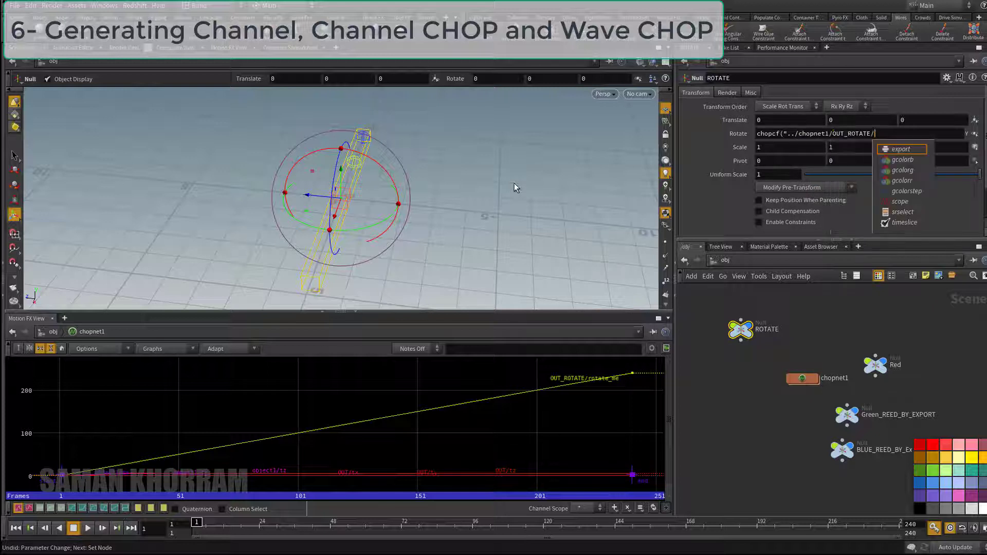
key(BackSpace)
text(,)
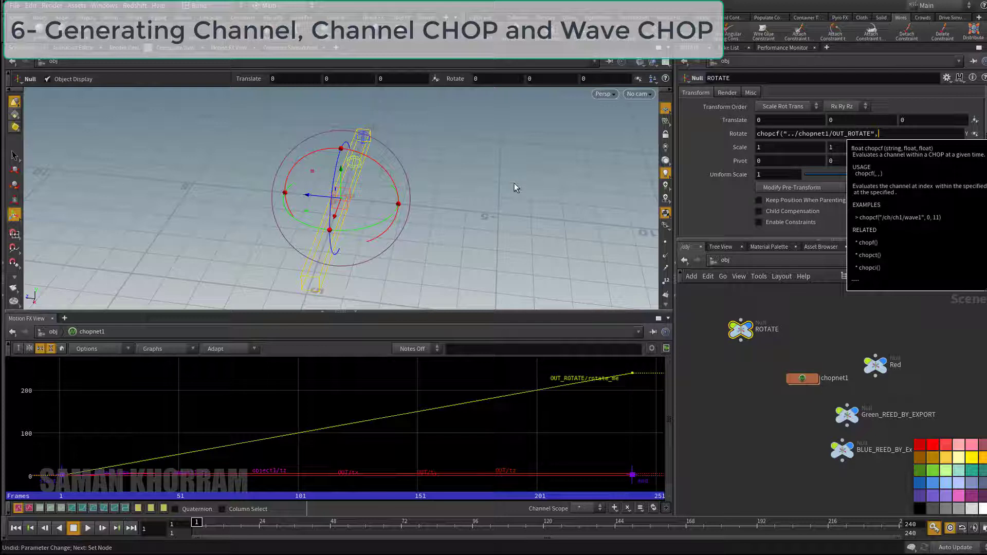
text(0,$F)
key(Return)
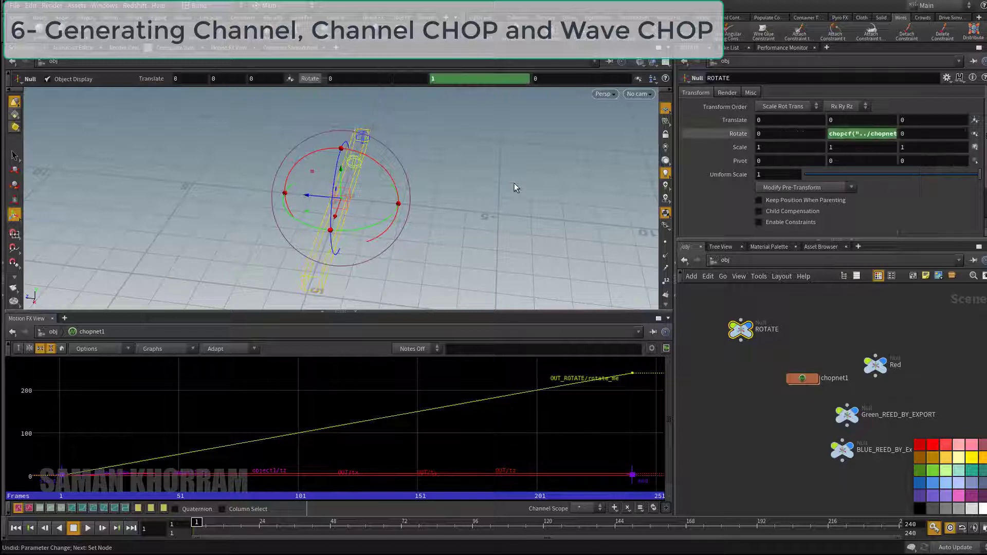
click(894, 134)
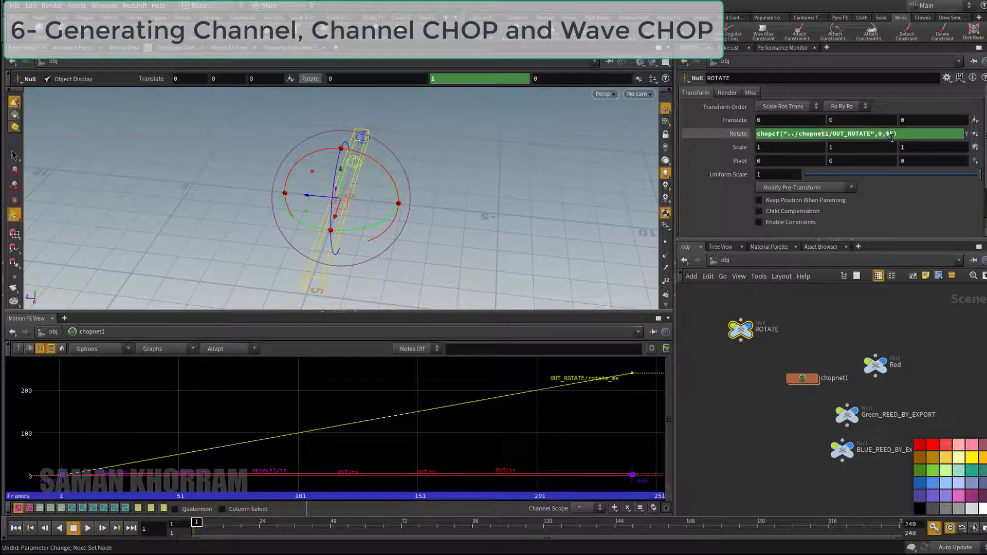
drag(221, 523, 83, 509)
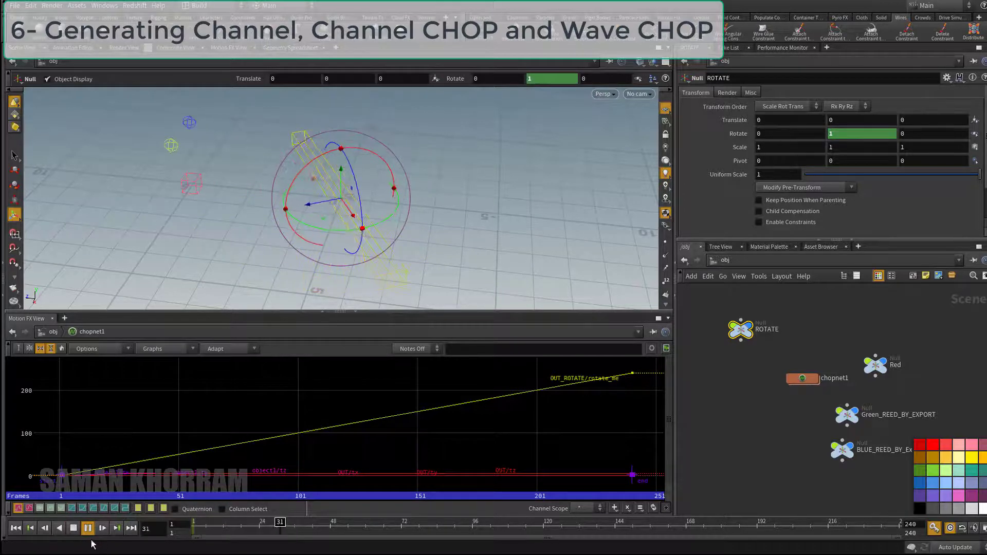
Inside chopnet1, change channel1's value expression to $F * 10, play the faster rotation, and rewind to frame 1.
double_click(801, 379)
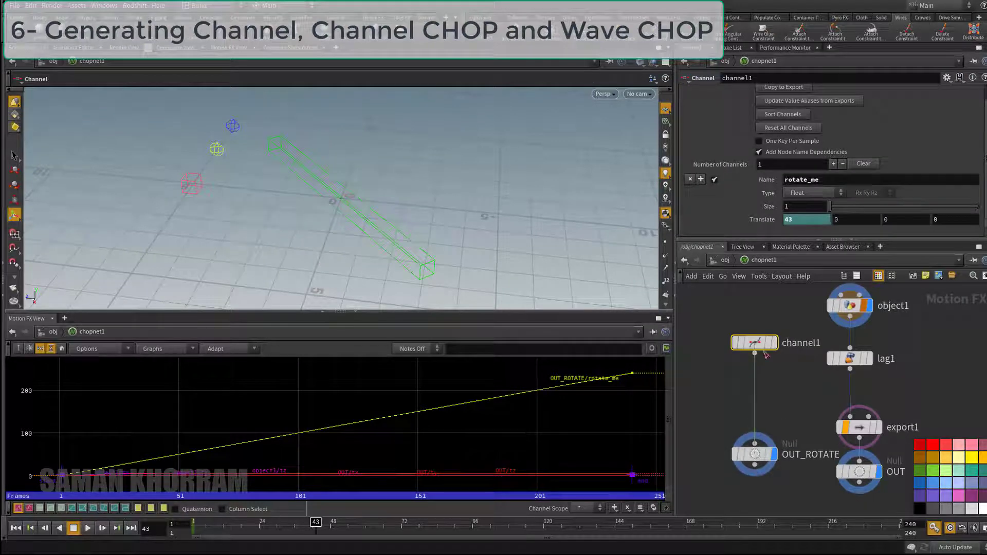
click(764, 220)
text(* 10)
key(Return)
click(188, 527)
drag(188, 528, 180, 529)
click(89, 528)
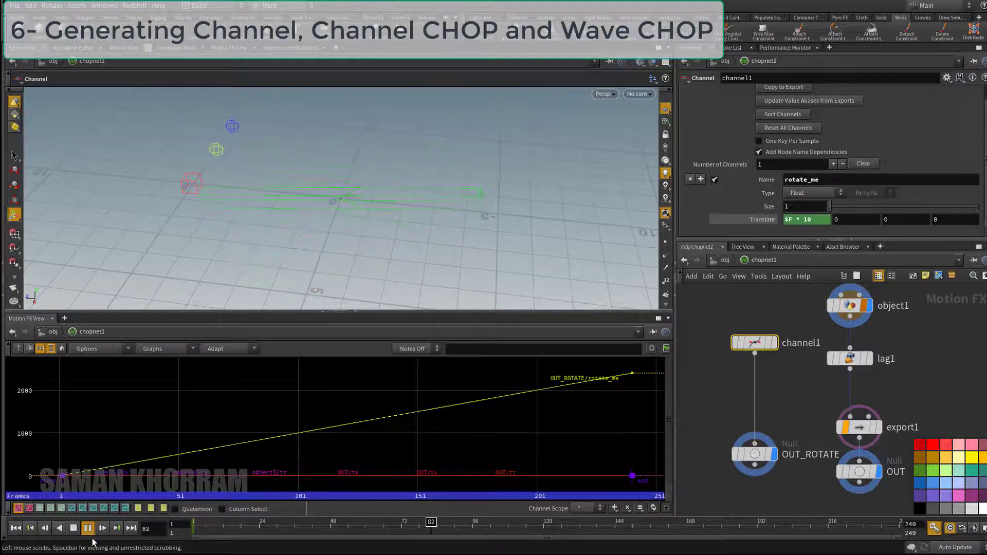
click(89, 530)
click(194, 531)
Add a Wave CHOP, connect it to OUT_ROTATE in place of channel1, and play the animation.
middle_drag(708, 393, 751, 388)
key(Tab)
text(wav)
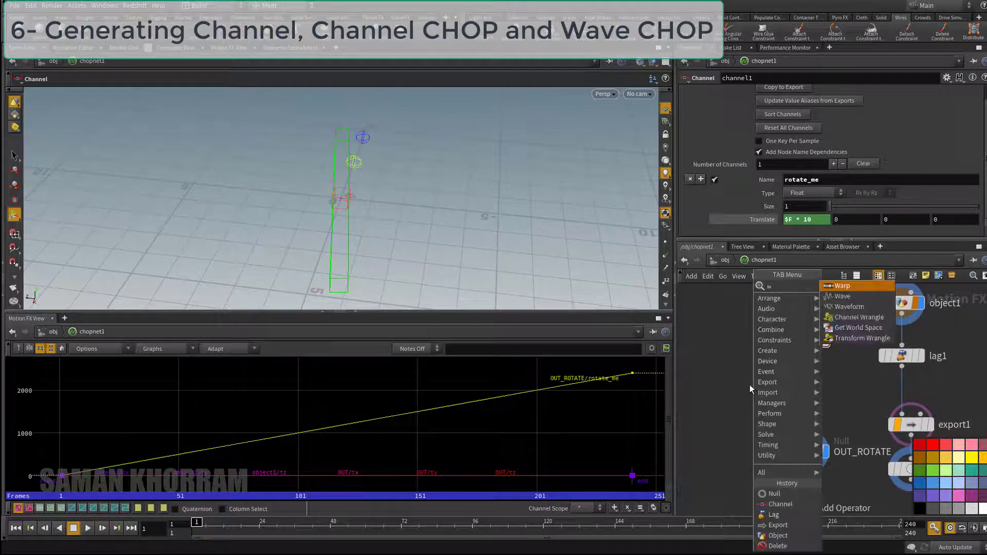
key(Return)
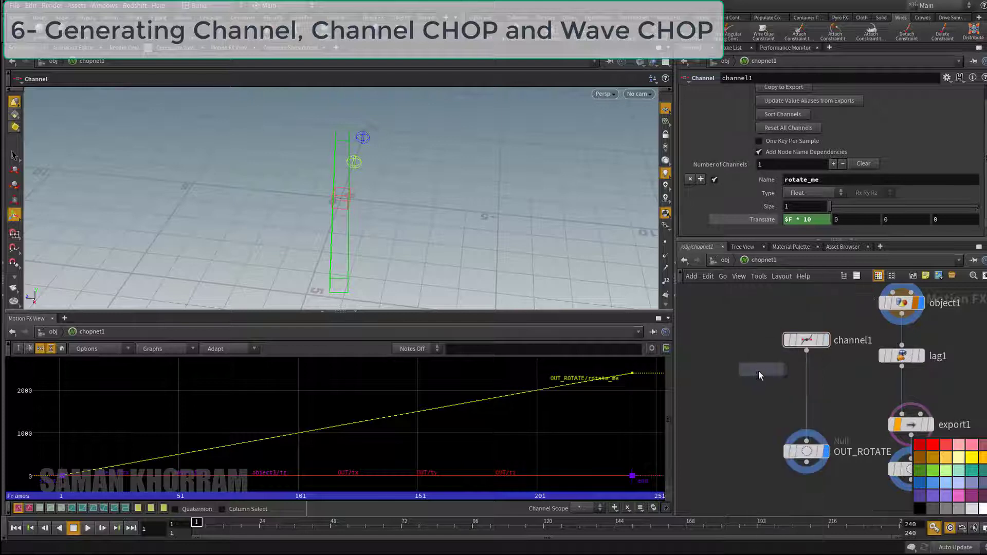
click(752, 371)
click(751, 383)
click(806, 440)
click(92, 527)
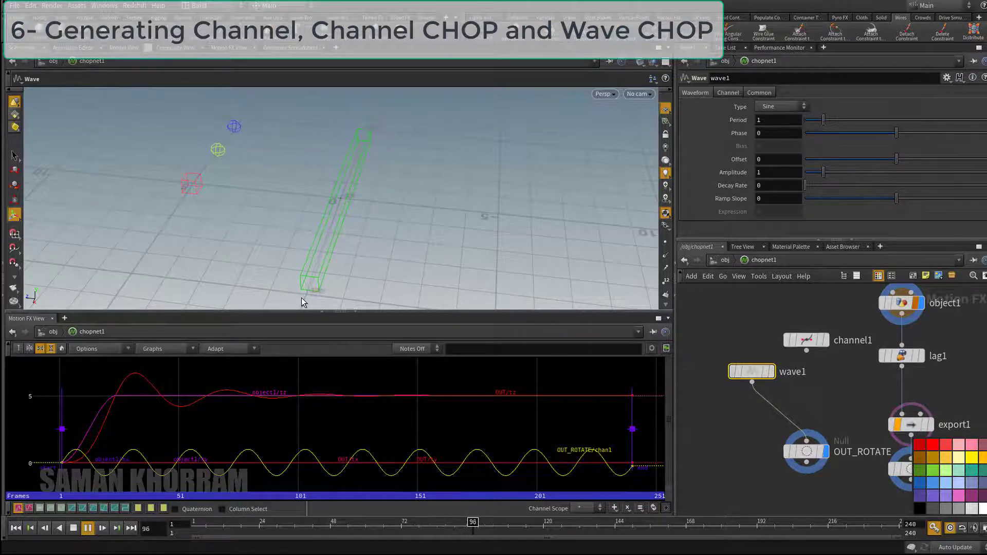
click(87, 528)
Examine wave1's channel name in its node info and compare it with channel1's parameters.
click(802, 451)
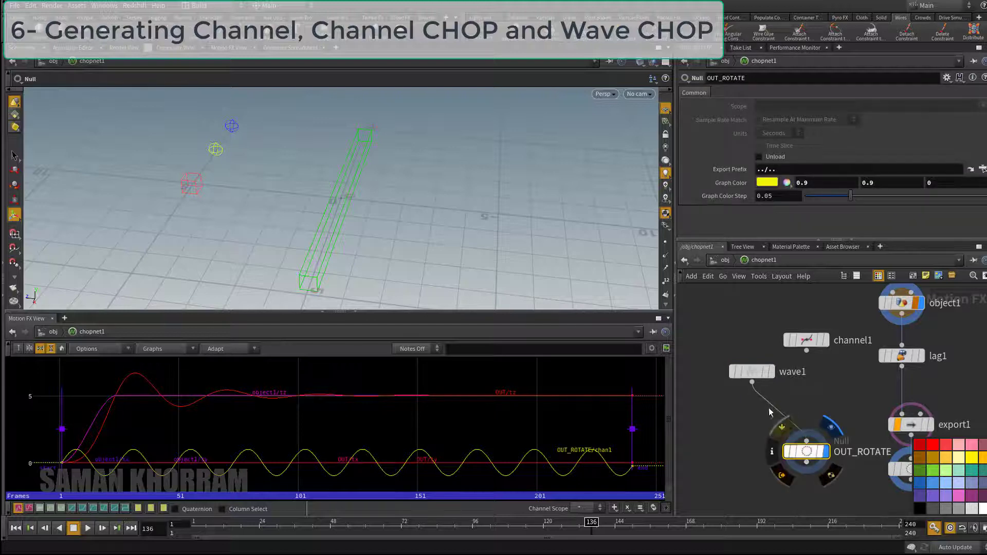
click(754, 373)
middle_drag(754, 373, 600, 401)
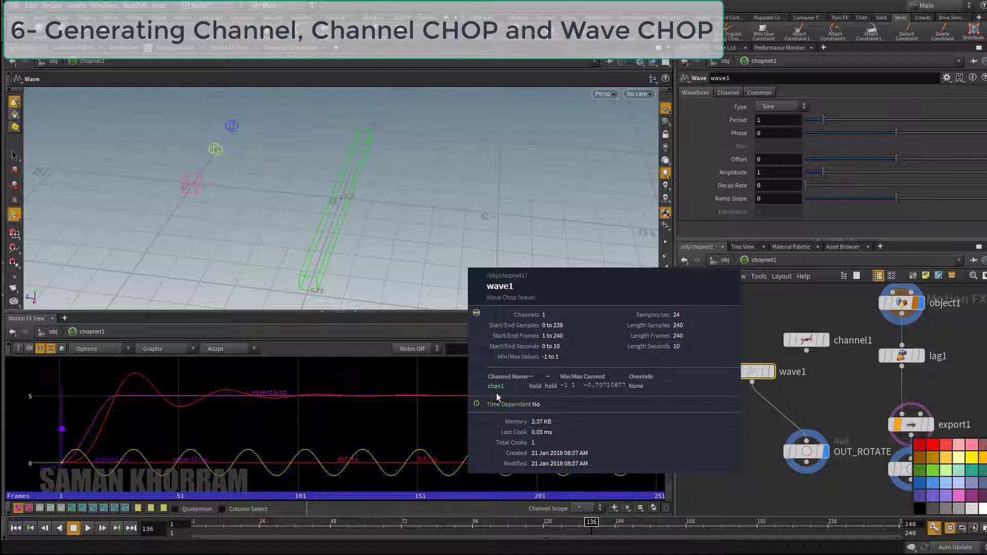
middle_drag(496, 397, 488, 419)
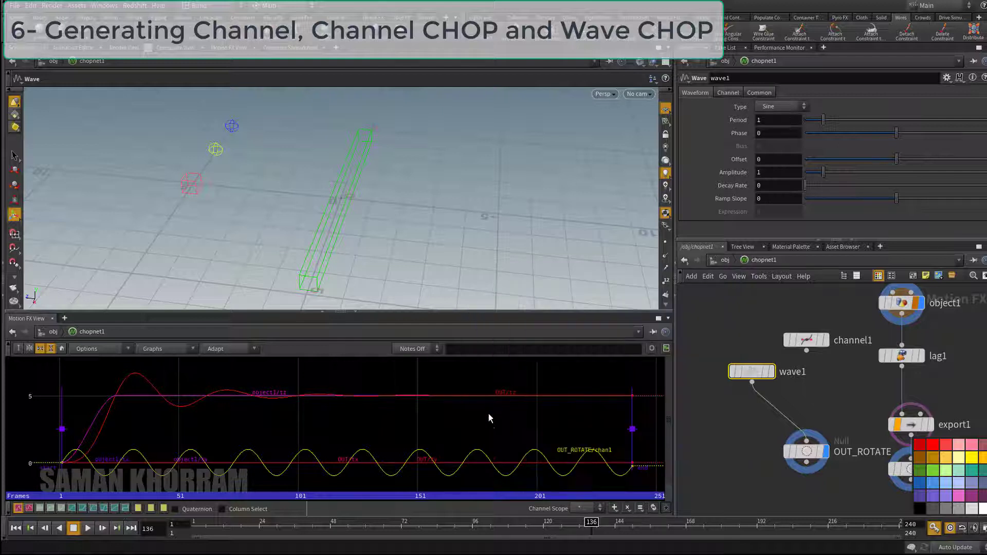
click(805, 340)
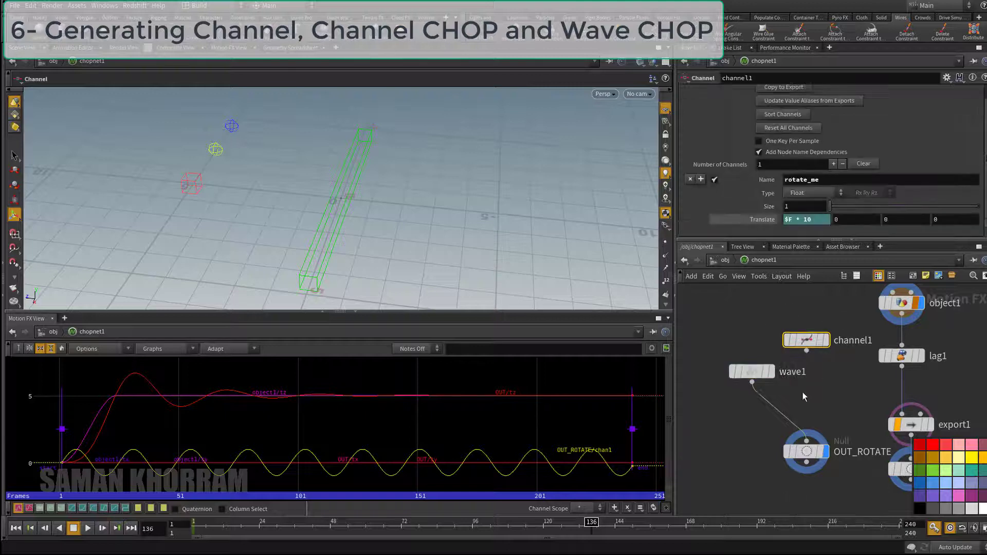
Add a Merge CHOP that combines wave1 and channel1, and connect its output to OUT_ROTATE.
drag(754, 369, 736, 354)
key(Tab)
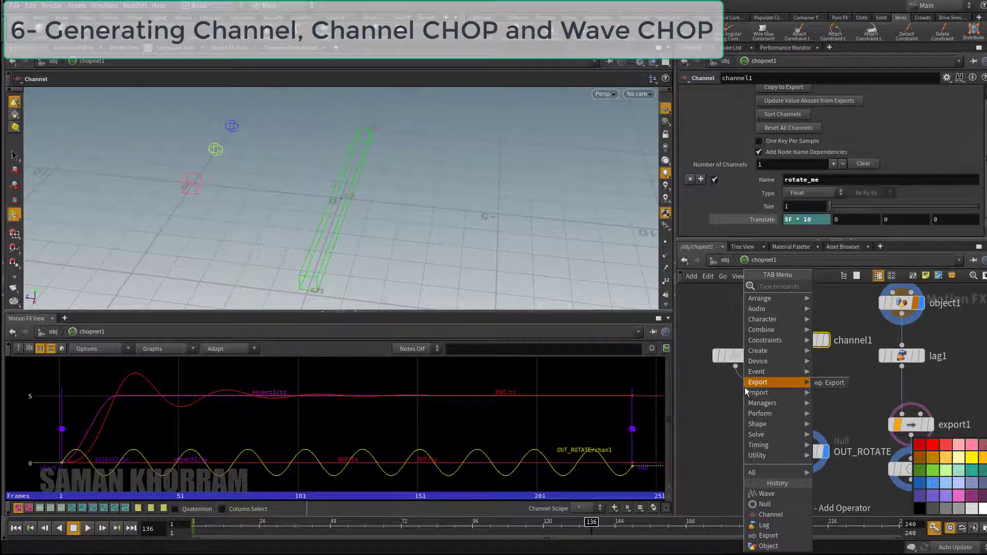
text(m)
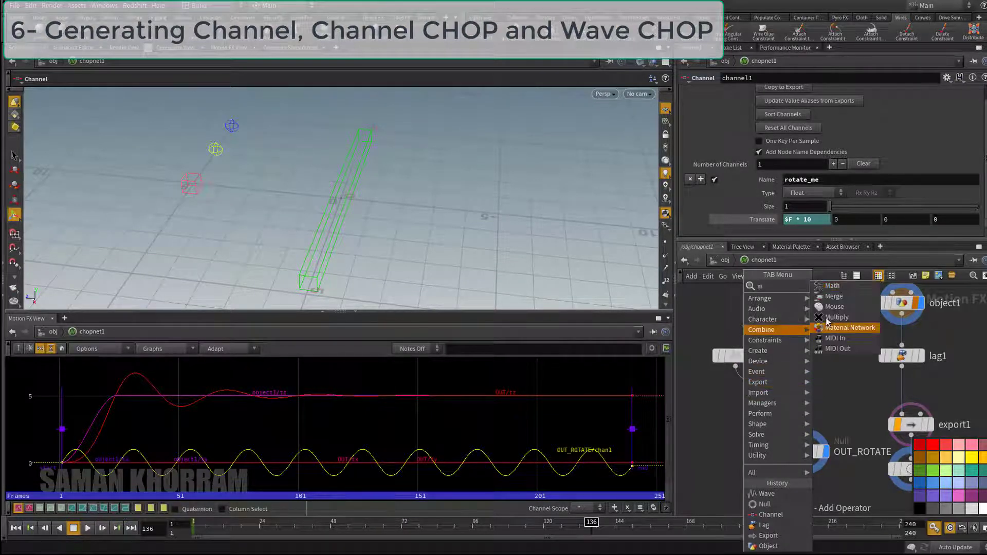
click(833, 298)
click(766, 401)
drag(766, 414, 805, 443)
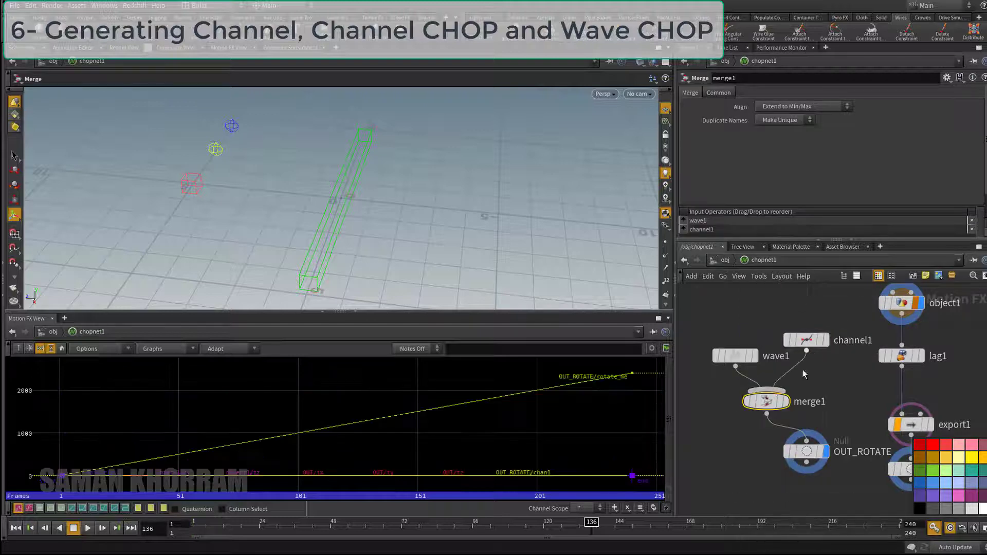
click(805, 455)
Play the animation from frame 1 and raise wave1's amplitude to 26.
mouse_move(214, 524)
mouse_down()
mouse_move(197, 525)
mouse_move(416, 525)
mouse_move(196, 526)
mouse_up()
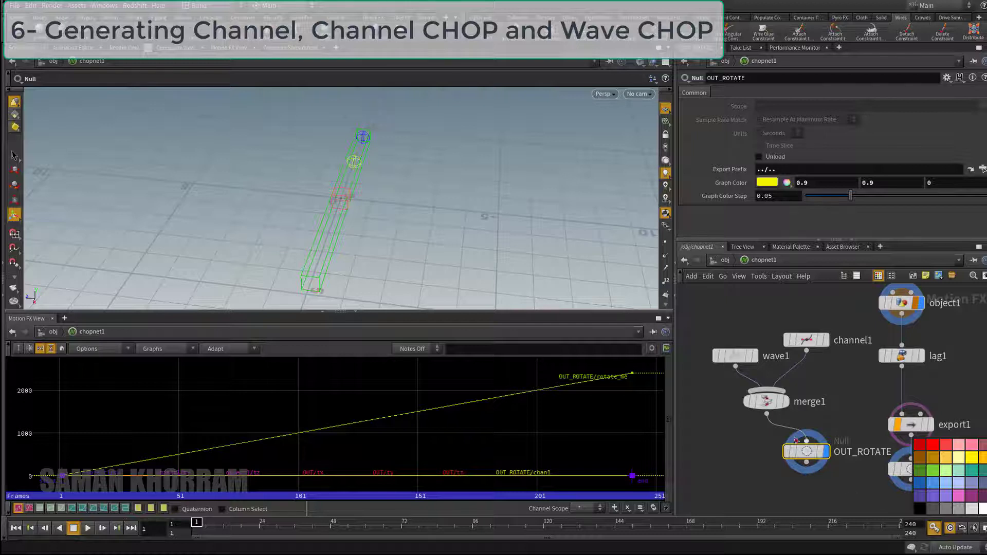
click(88, 529)
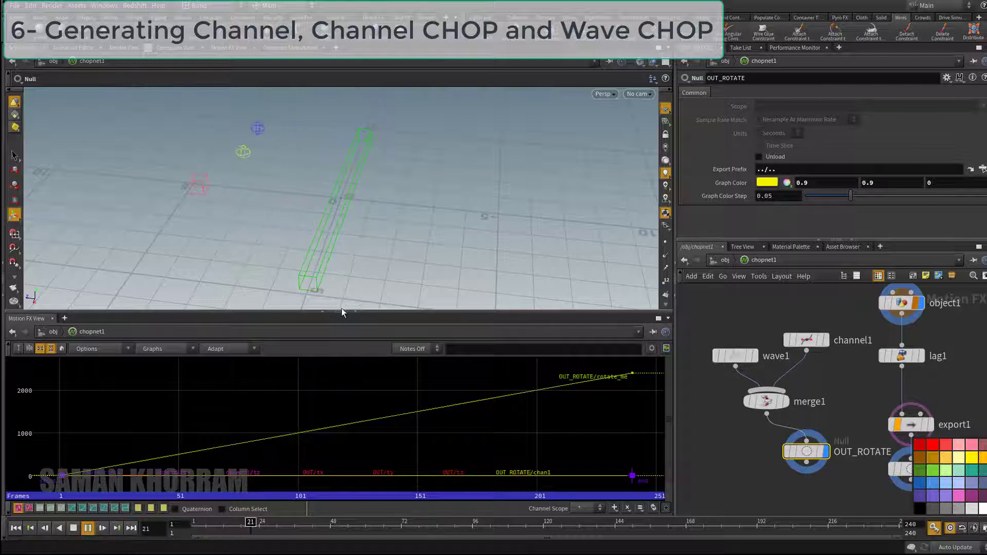
click(740, 362)
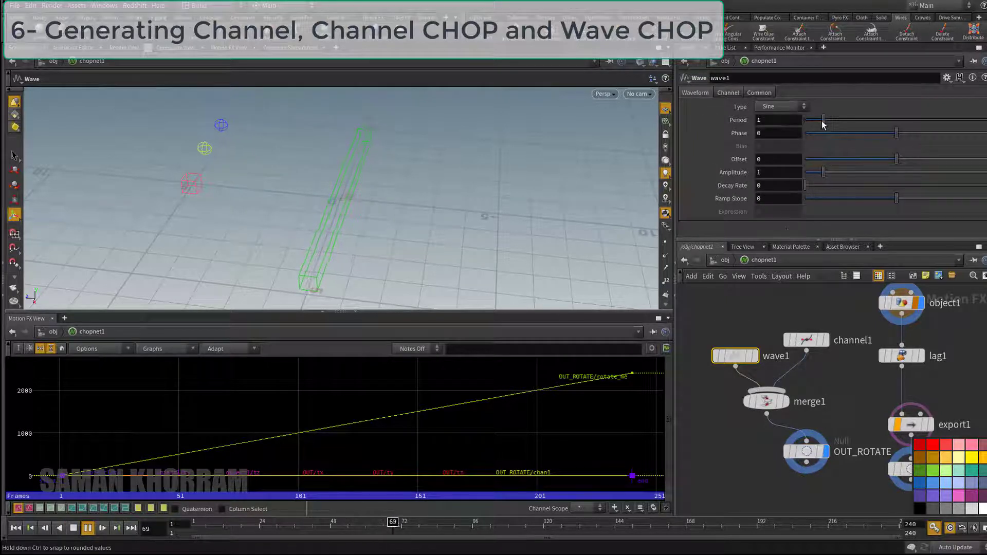
drag(845, 174, 986, 171)
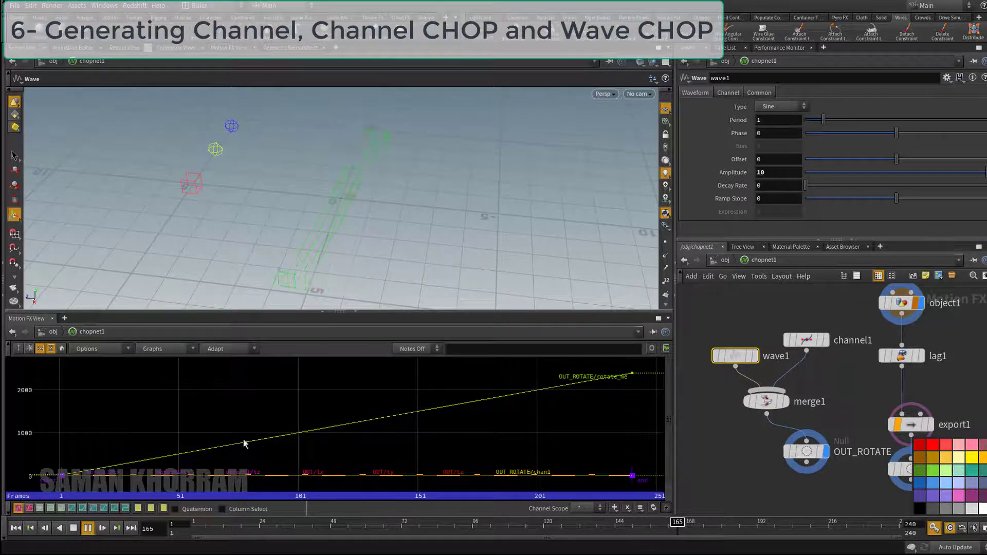
middle_drag(771, 173, 873, 143)
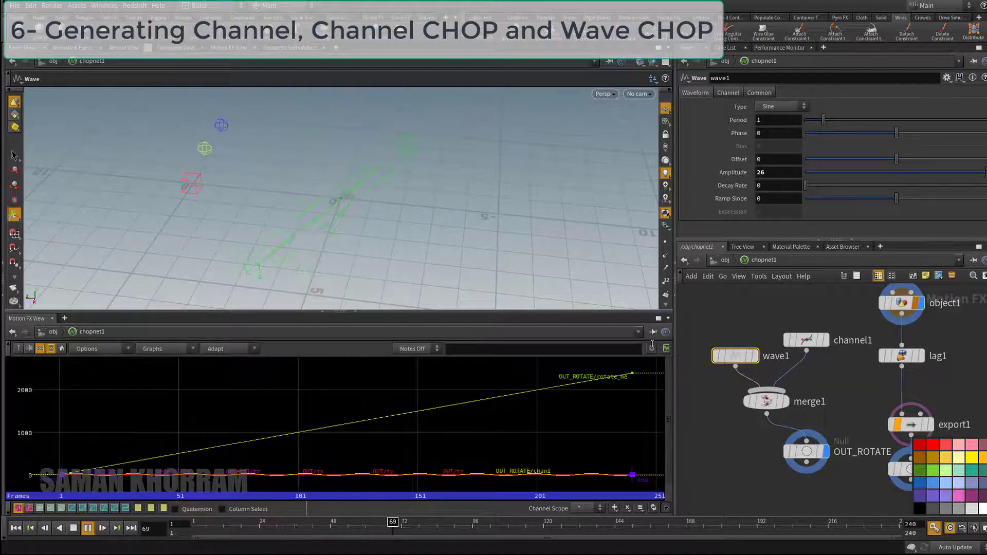
Return to the obj level and change the channel index in ROTATE's Y rotation chopcf() expression to 1.
key(u)
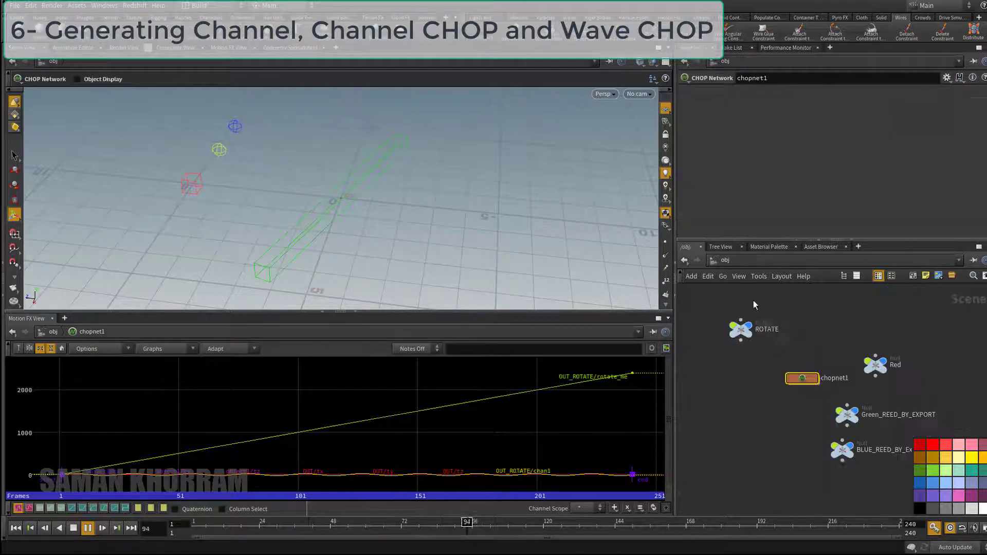
click(740, 329)
click(738, 134)
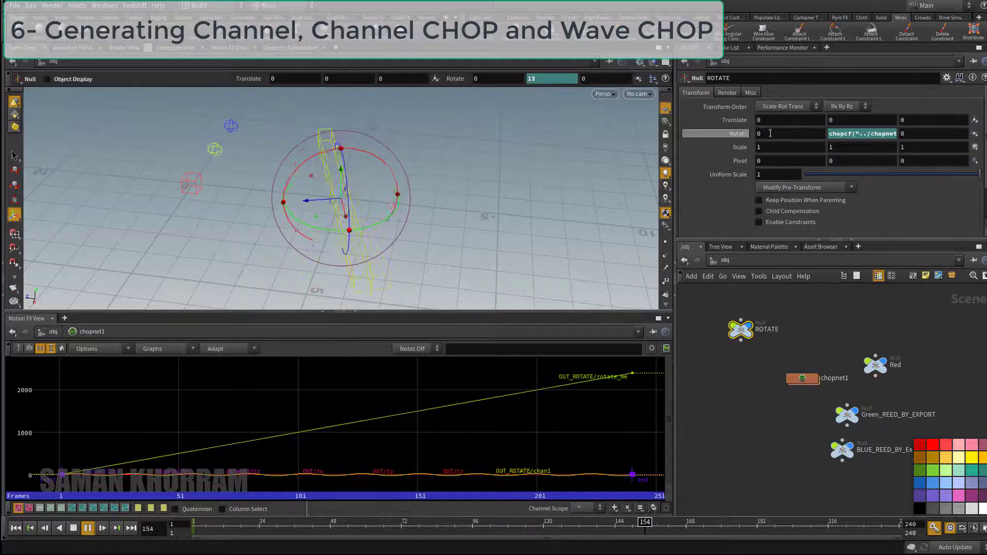
double_click(878, 135)
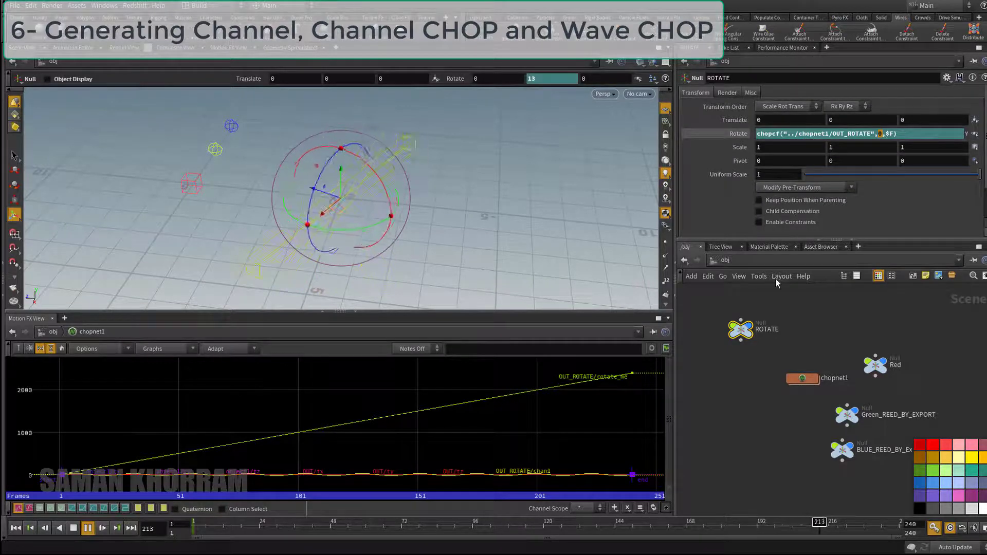
text(1)
key(Return)
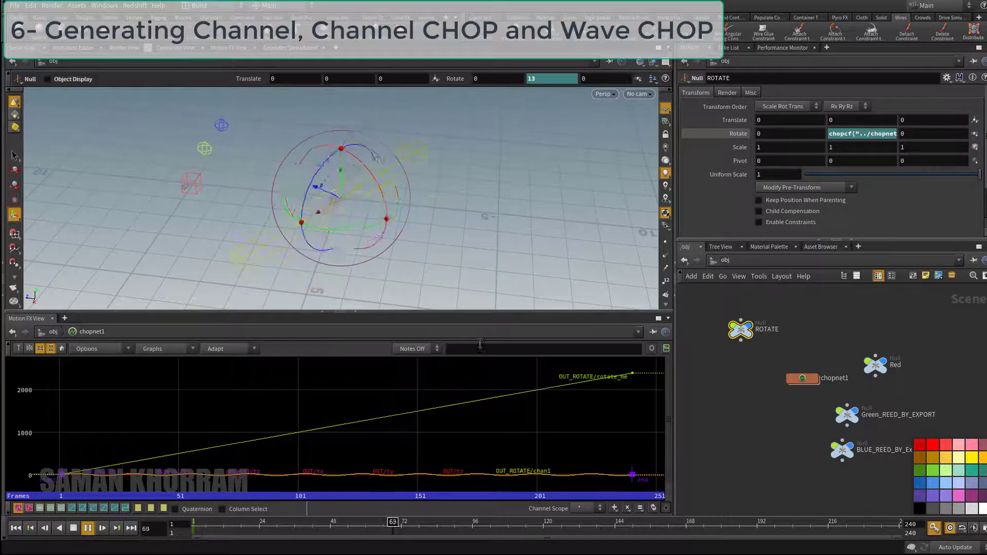
Set the channel index in ROTATE's Y rotation expression back to 0, keeping $F as the frame argument.
click(876, 134)
drag(882, 135, 878, 135)
text(0,$F)
key(Return)
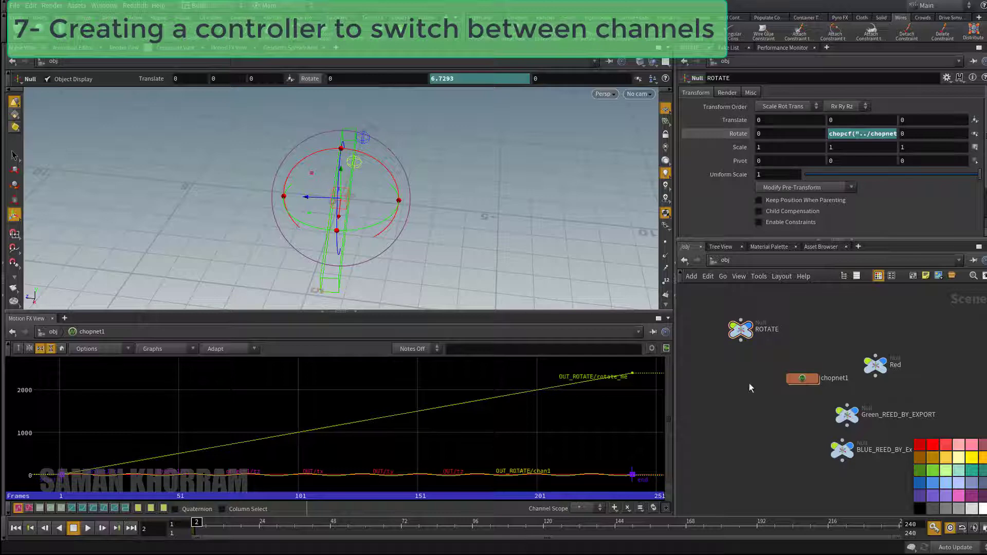
middle_drag(743, 323, 748, 352)
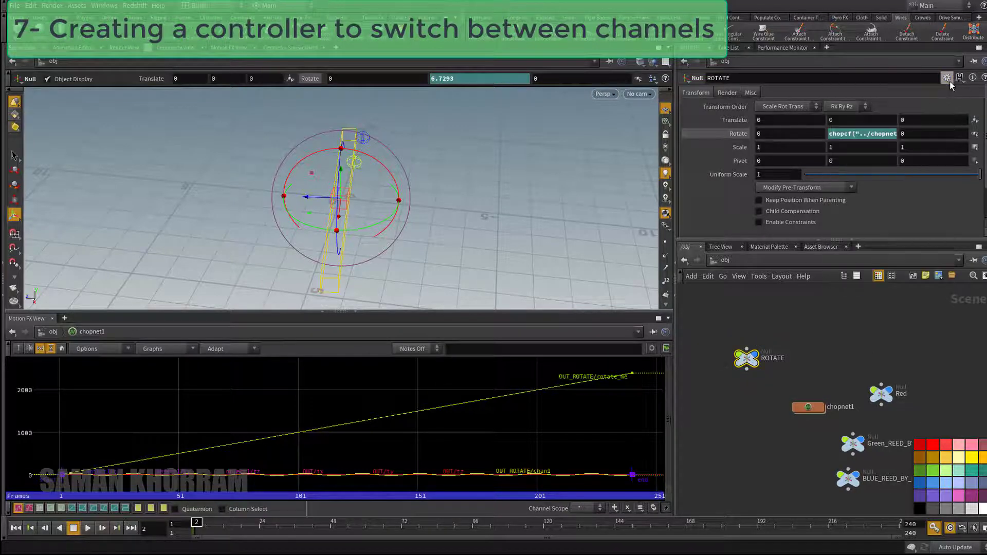
click(947, 79)
click(794, 324)
key(Tab)
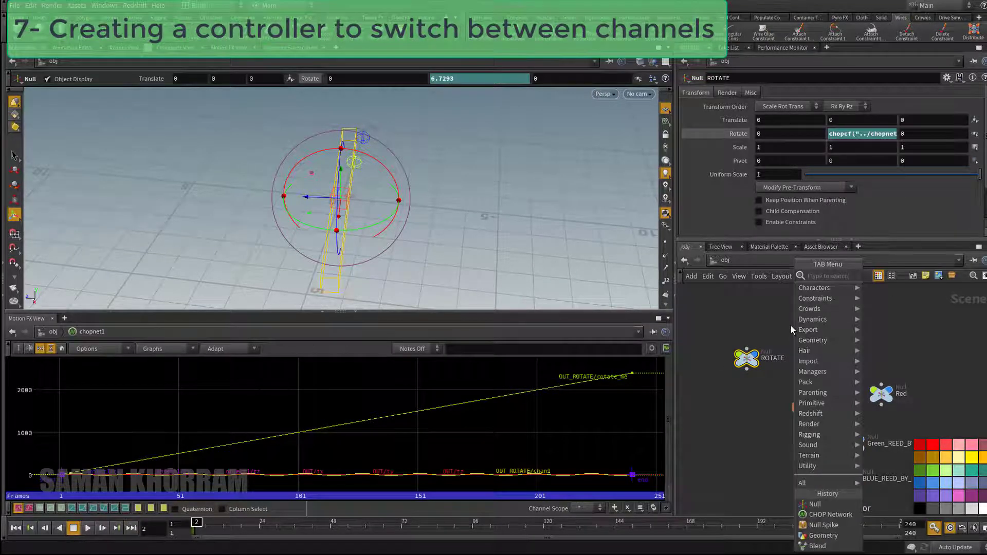
text(con)
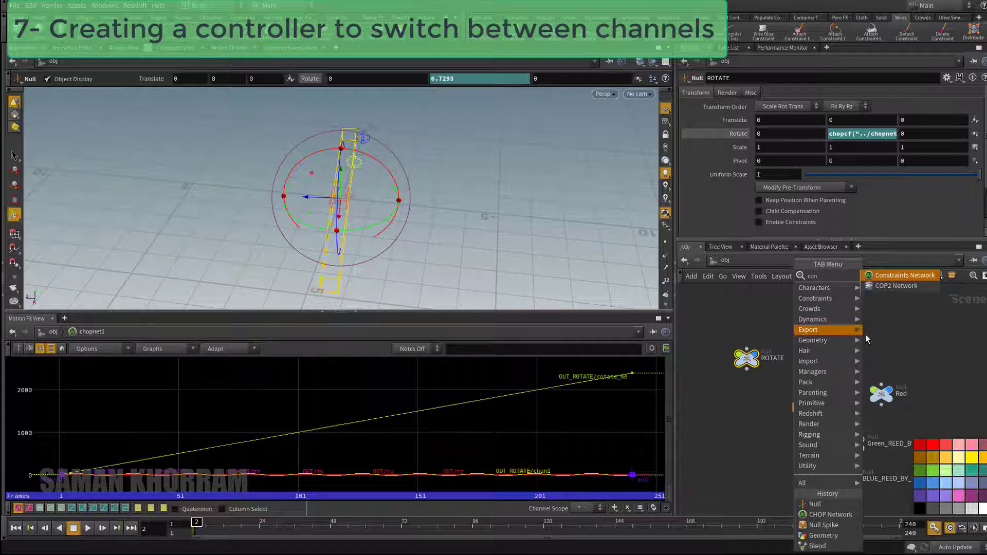
key(Escape)
Add a Null object above ROTATE and name it Controller.
key(Tab)
mouse_move(809, 340)
text(nul)
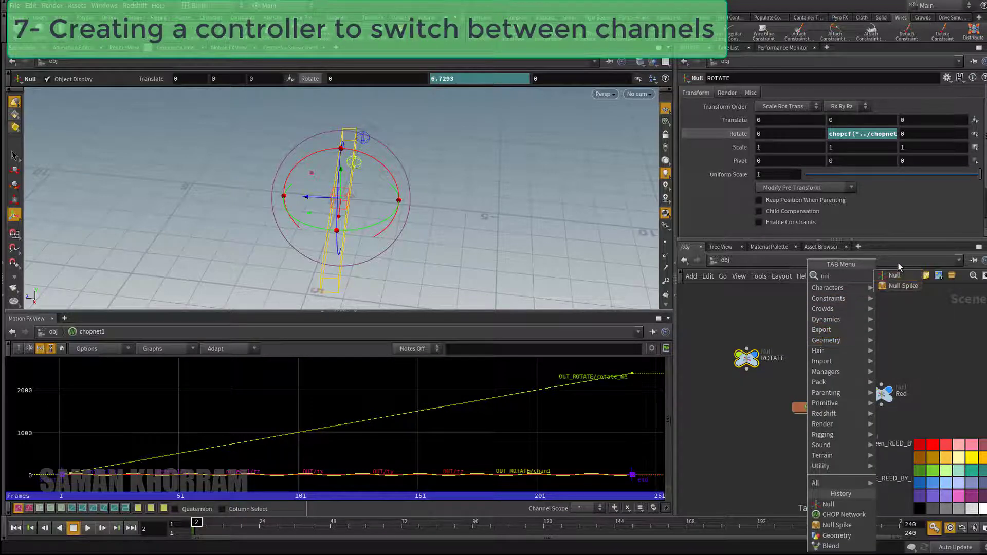
click(898, 274)
click(822, 327)
click(841, 327)
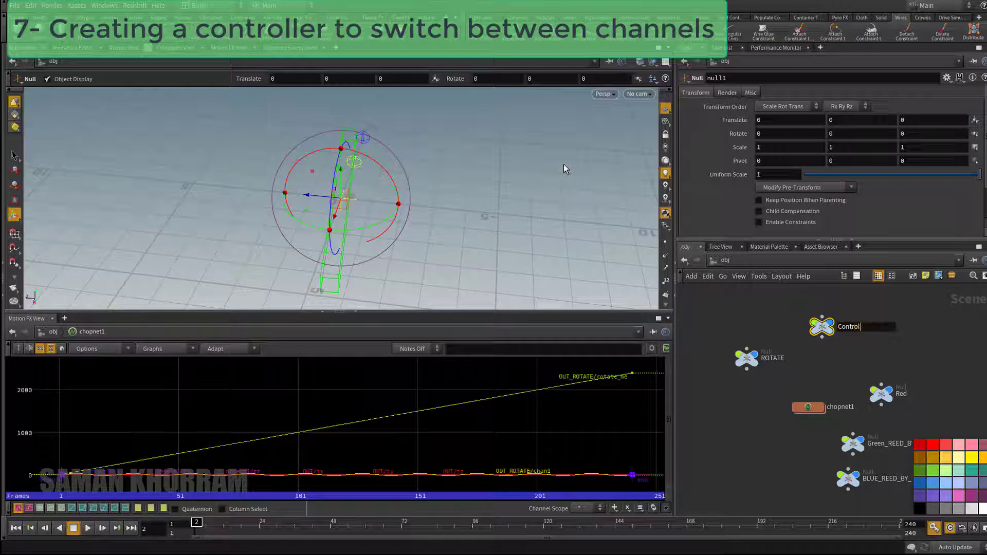
text(Controller)
key(Return)
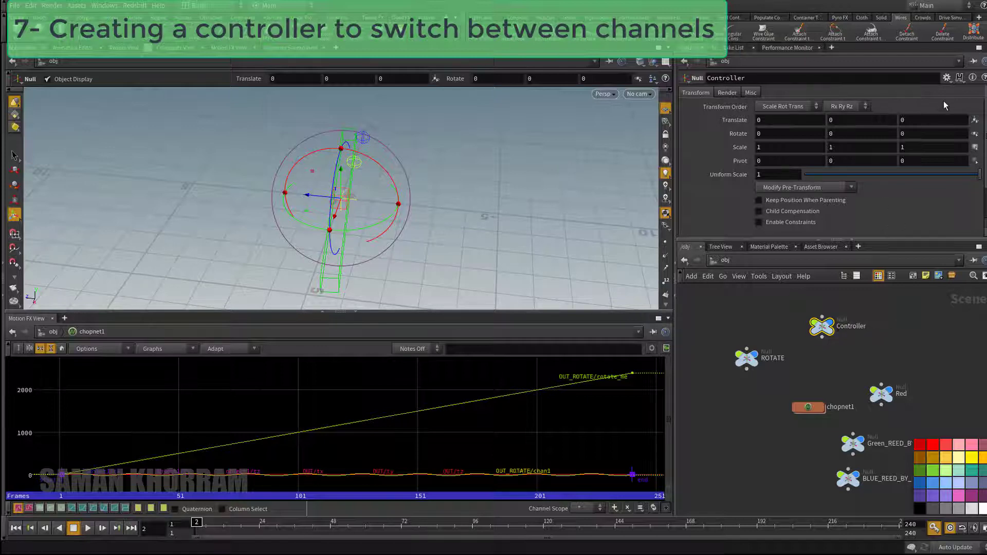
Open Controller's parameter interface for editing and add an Integer parameter above the Transform folder.
click(946, 78)
click(937, 91)
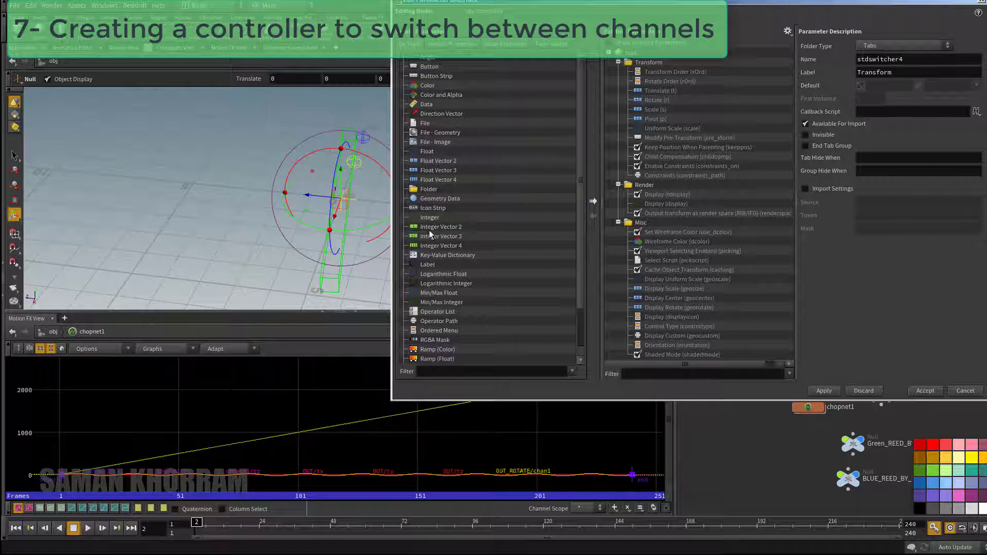
click(426, 152)
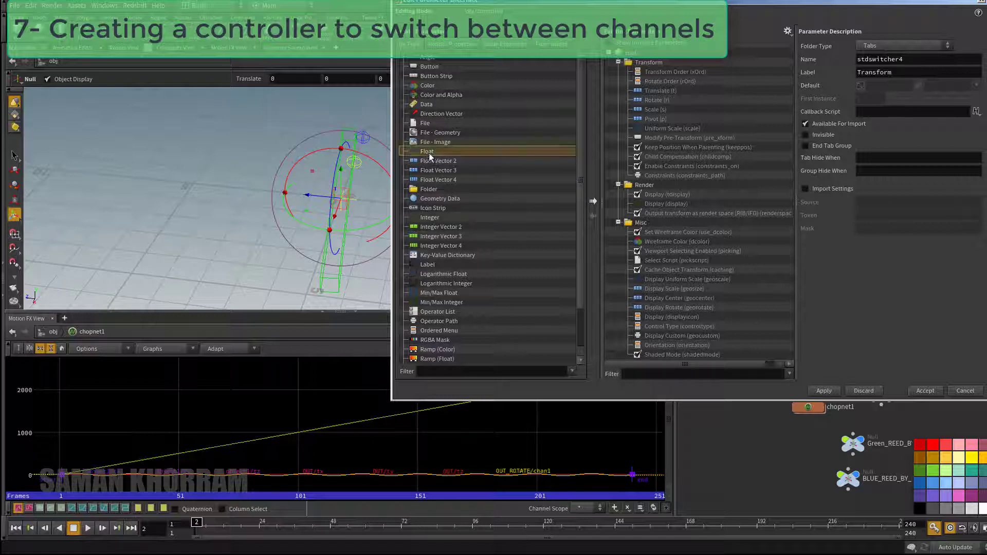
click(428, 189)
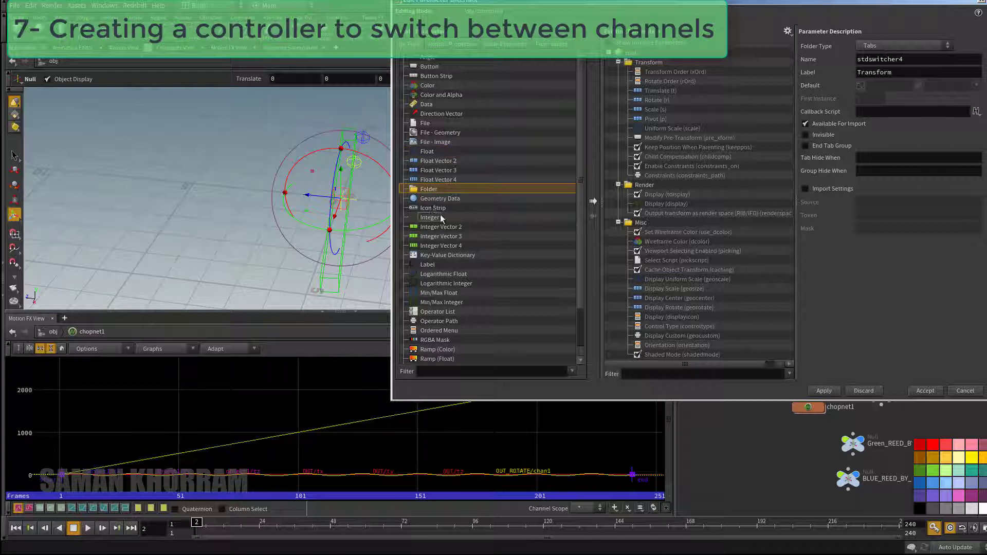
drag(447, 217, 631, 56)
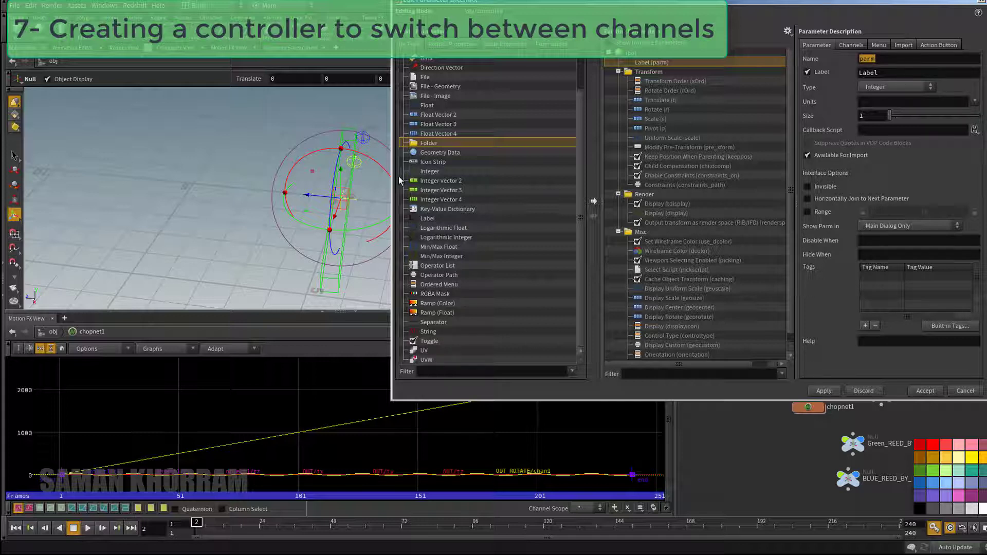
Name and label the new parameter switch, change its type to Toggle, and accept the interface changes.
text(switch)
key(Tab)
text(s)
click(872, 88)
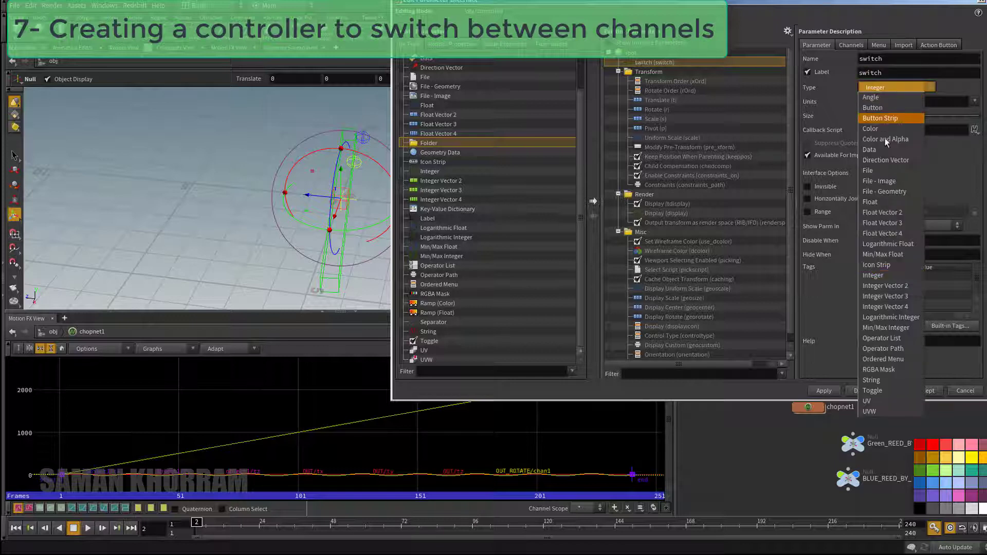
click(918, 390)
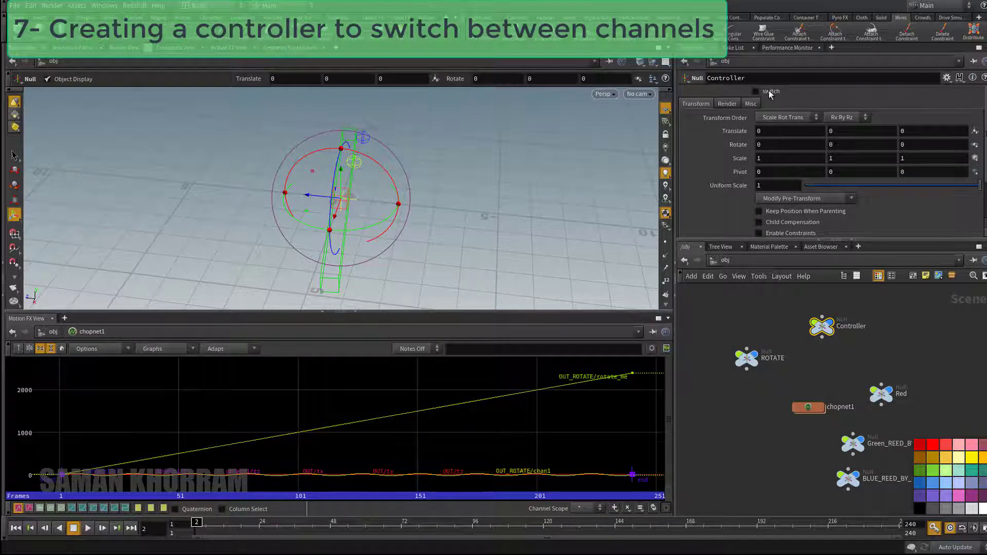
Replace the channel index in ROTATE's Y rotation expression with ch("../Controller/switch").
click(746, 358)
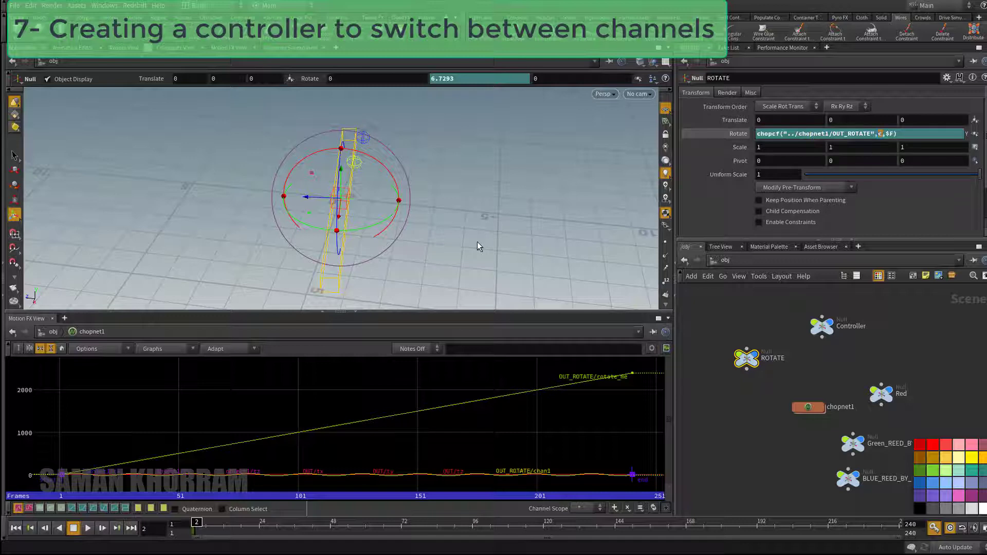
text(h("../)
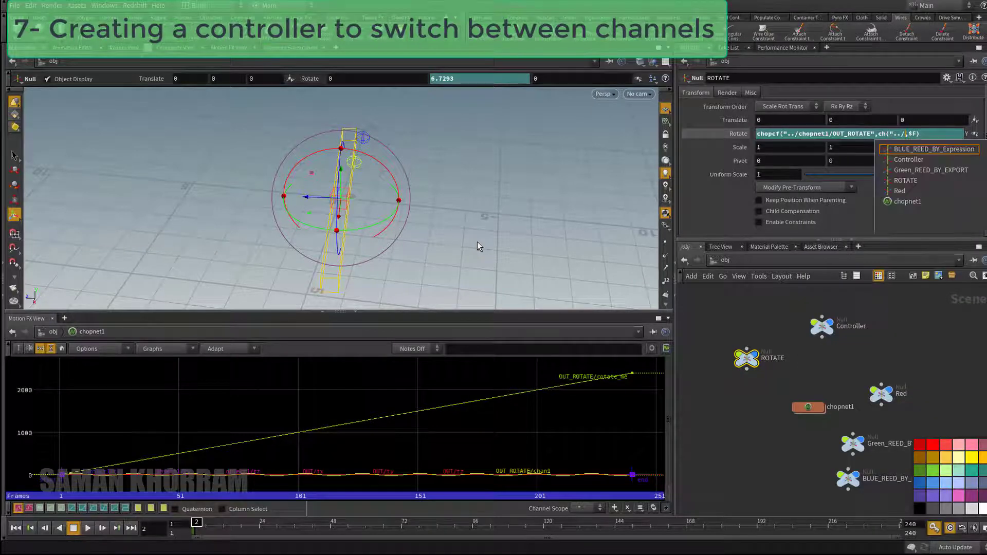
text(o)
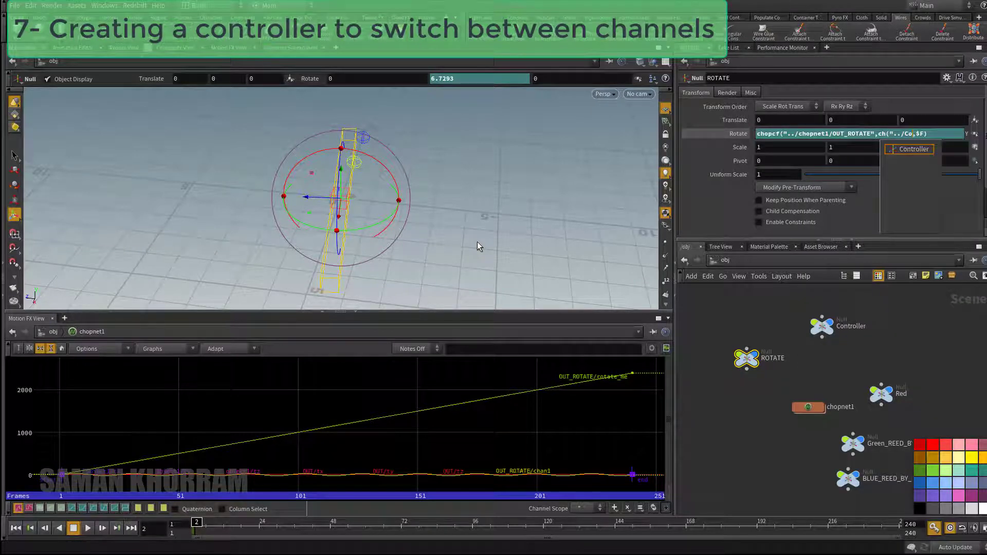
key(Return)
text(/)
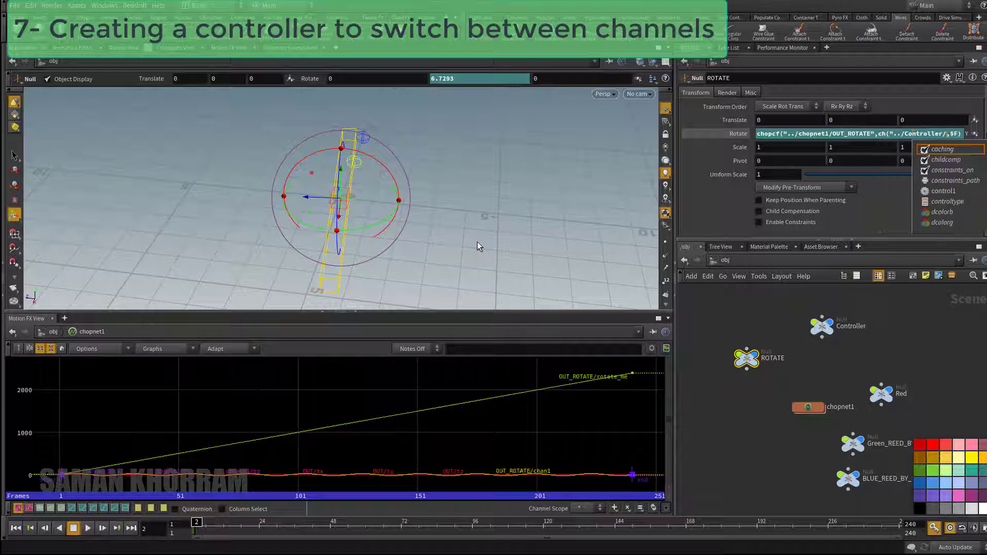
text(sw)
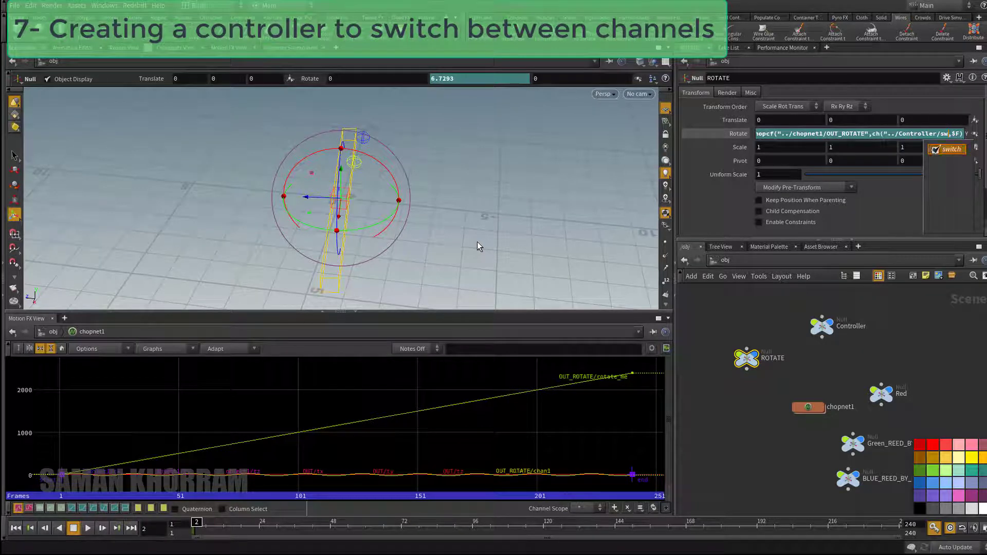
key(Tab)
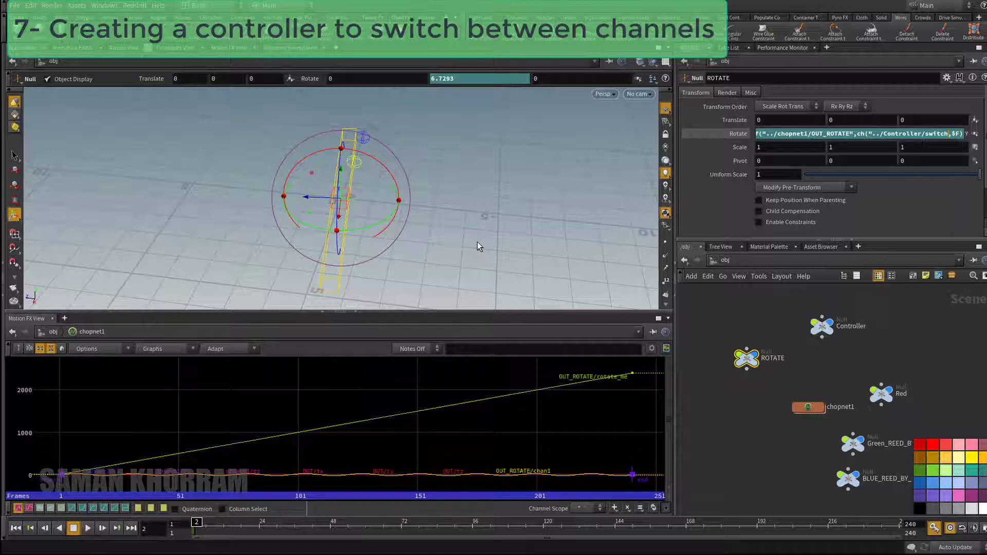
text("))
key(Return)
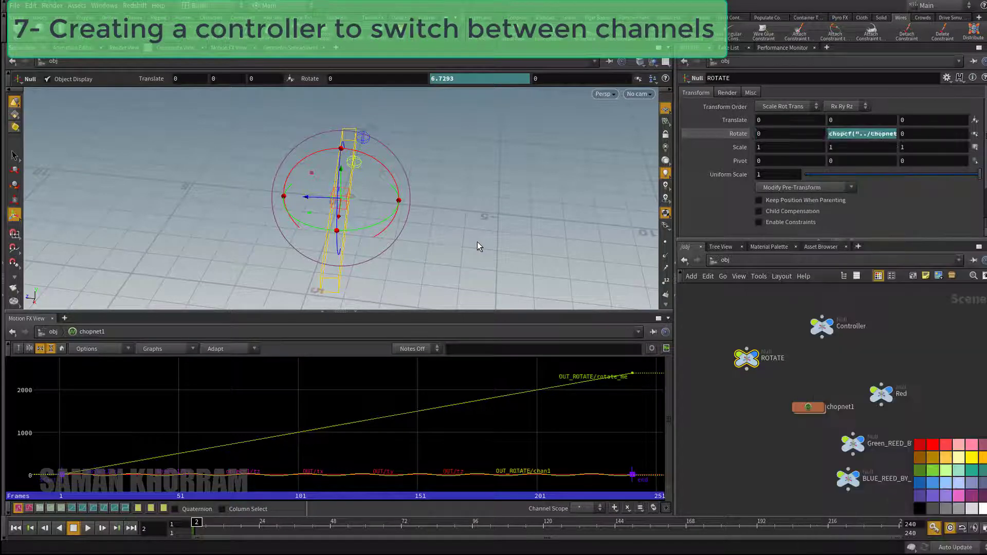
Play the animation and toggle Controller's switch parameter to compare the two rotation channels.
click(89, 528)
click(822, 327)
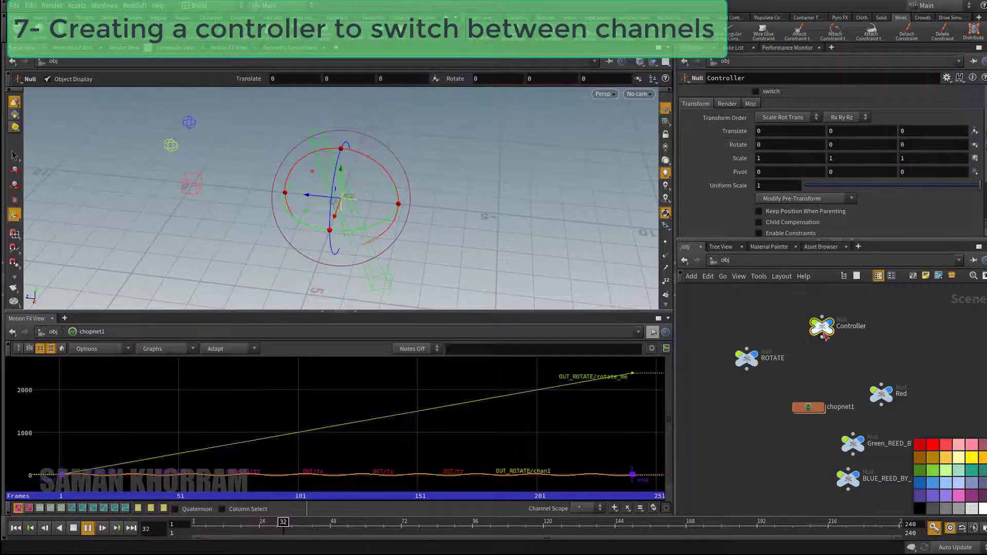
click(770, 92)
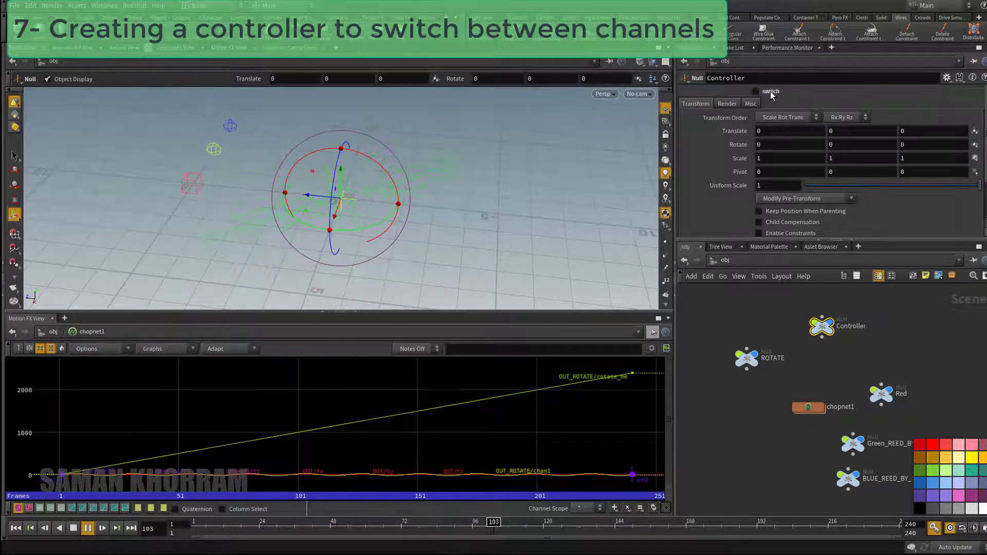
click(770, 91)
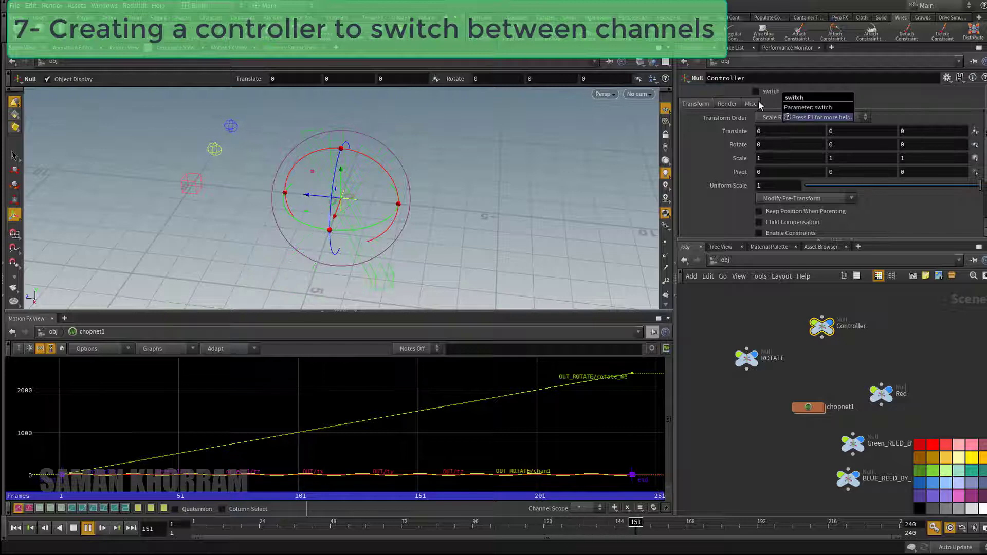
Turn Controller's switch off and on again during playback to check both rotation channels, and stop the animation.
key(s)
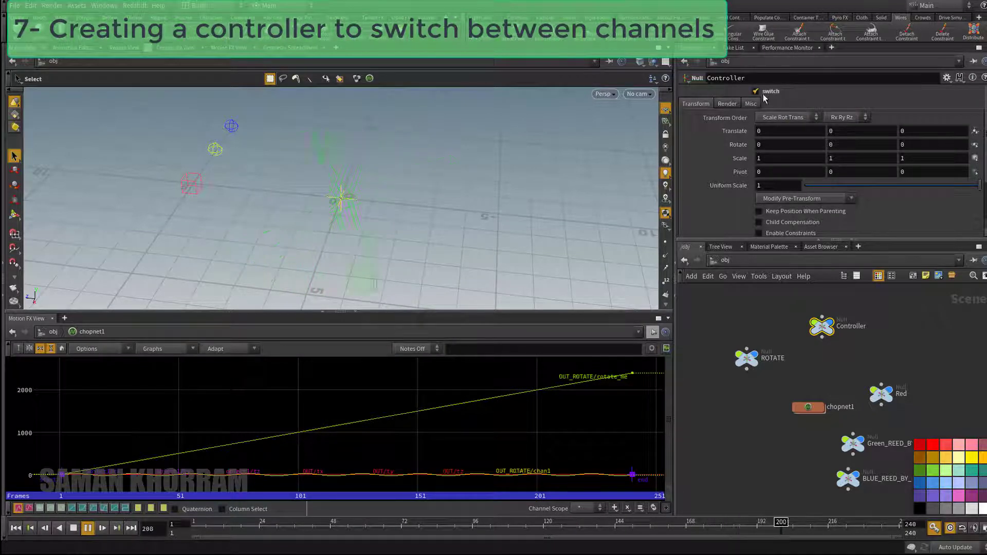
click(755, 91)
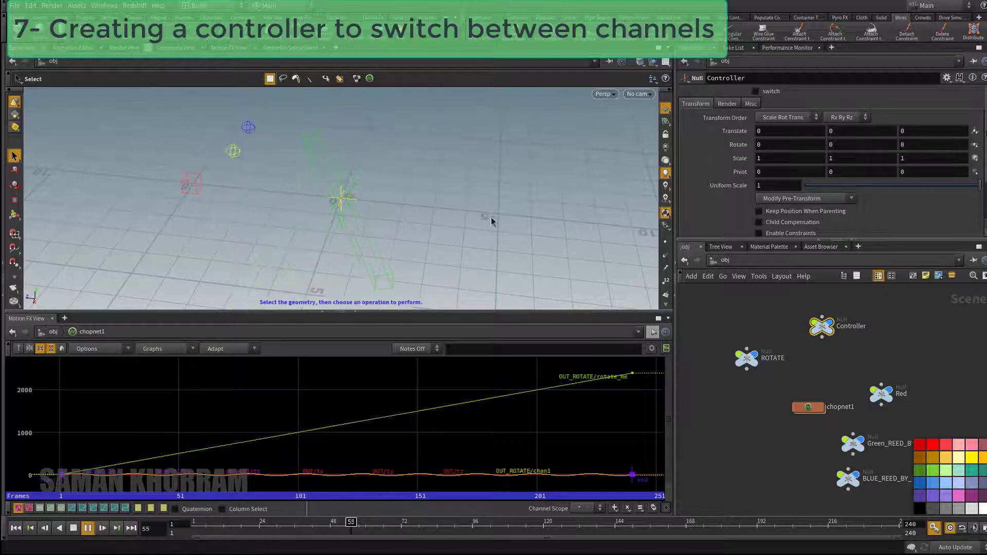
click(755, 91)
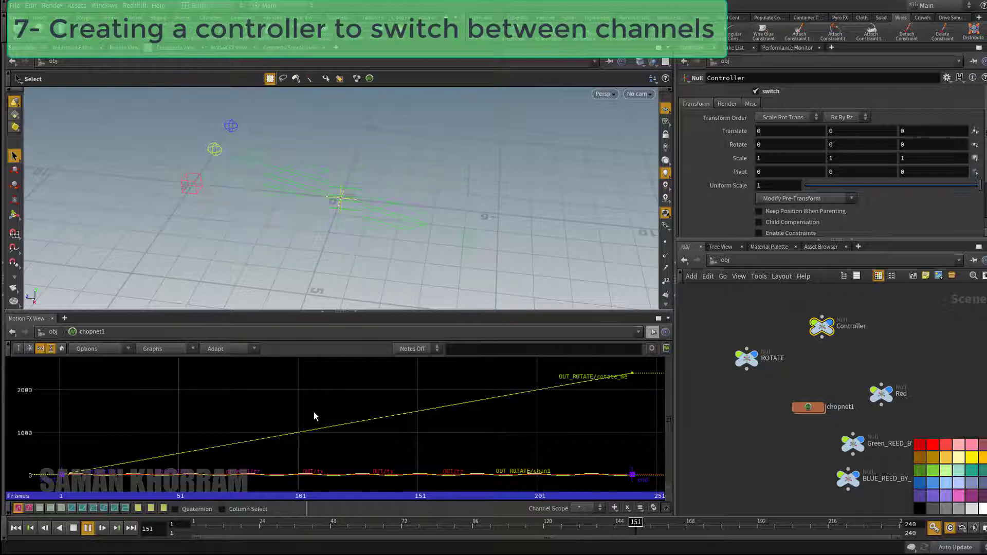
click(74, 528)
Enter chopnet1 and add a Switch node below wave1.
drag(800, 404, 794, 405)
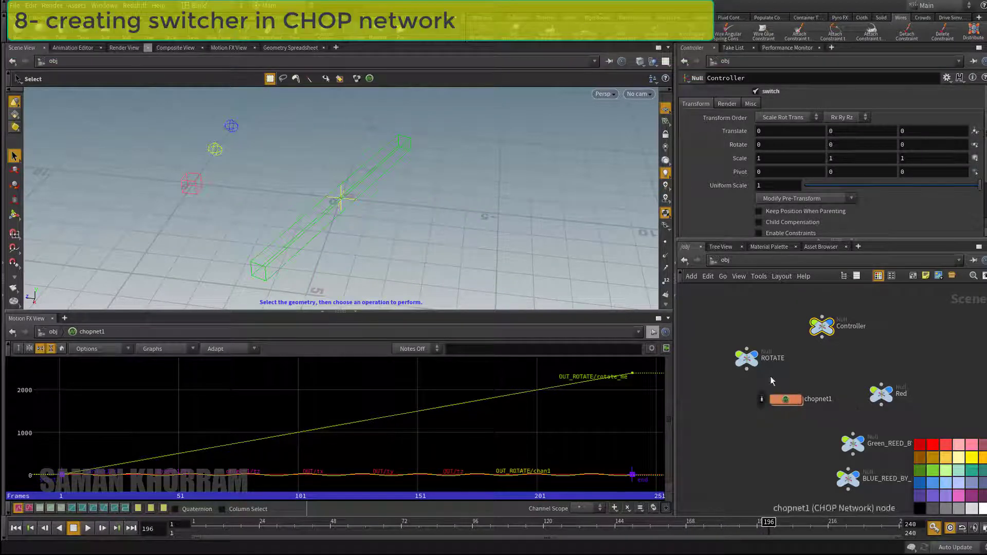
scroll(754, 411, down, 1)
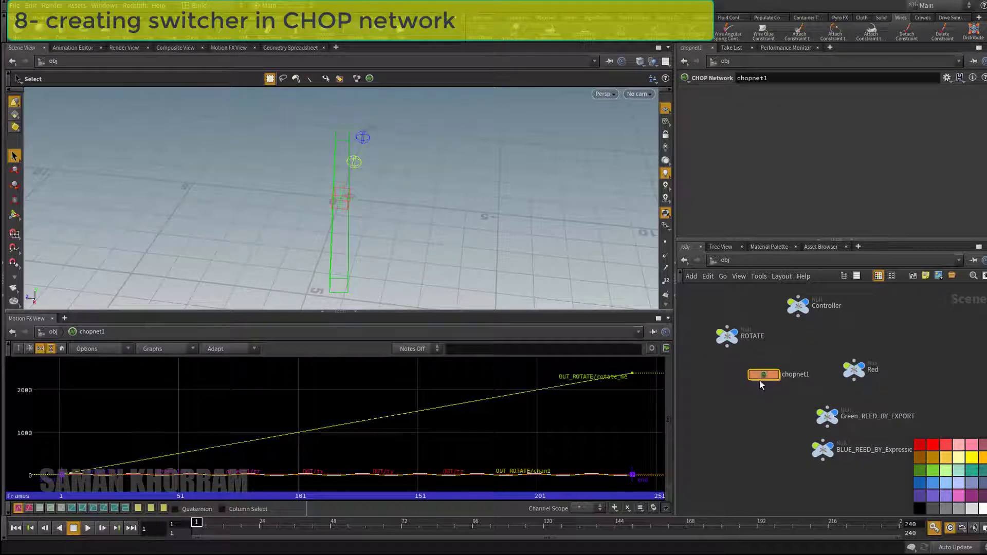
double_click(762, 375)
click(742, 394)
middle_drag(743, 395, 737, 414)
scroll(738, 398, down, 2)
key(Tab)
text(sw)
click(843, 296)
click(737, 401)
Connect wave1 as the Switch node's first input and channel1 as its second.
click(737, 337)
click(737, 391)
click(803, 337)
click(740, 391)
drag(733, 400, 733, 396)
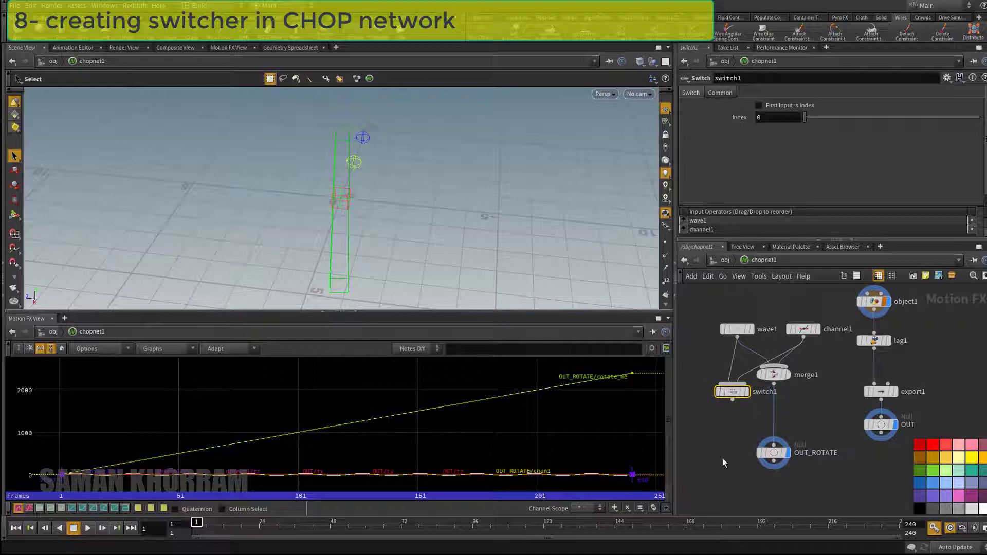
Add an Export node beneath switch1 and connect switch1's output to it.
key(Tab)
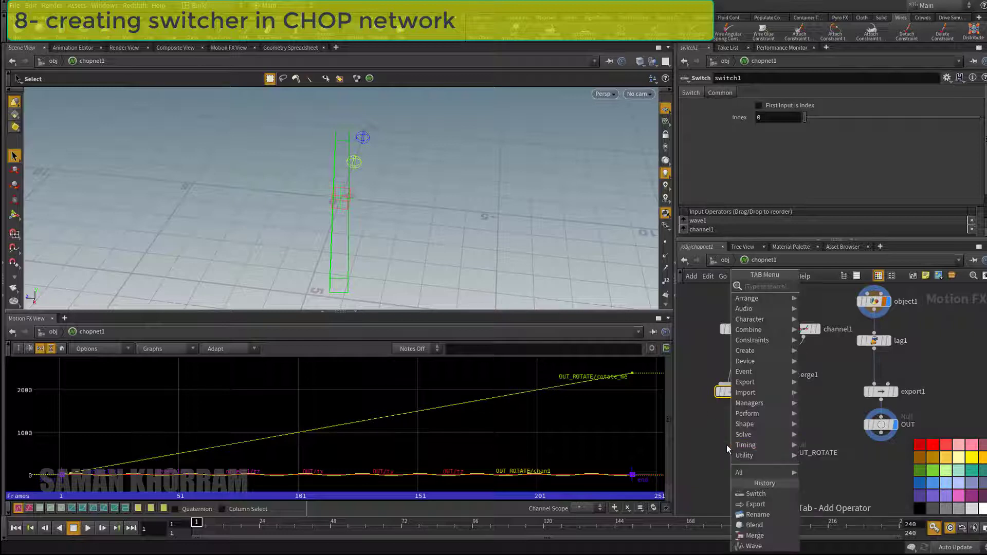
text(ex)
click(831, 288)
click(728, 435)
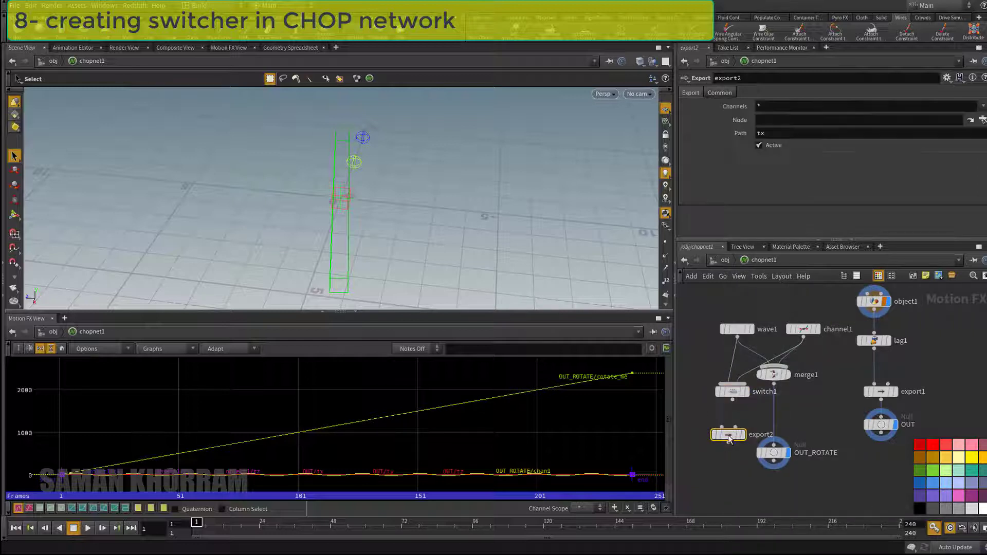
drag(730, 438, 709, 456)
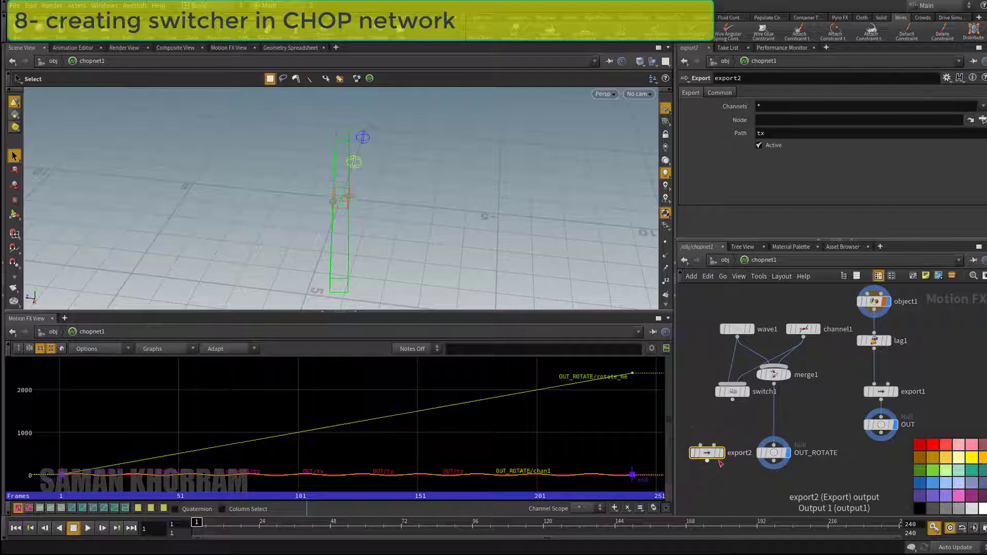
drag(732, 400, 718, 452)
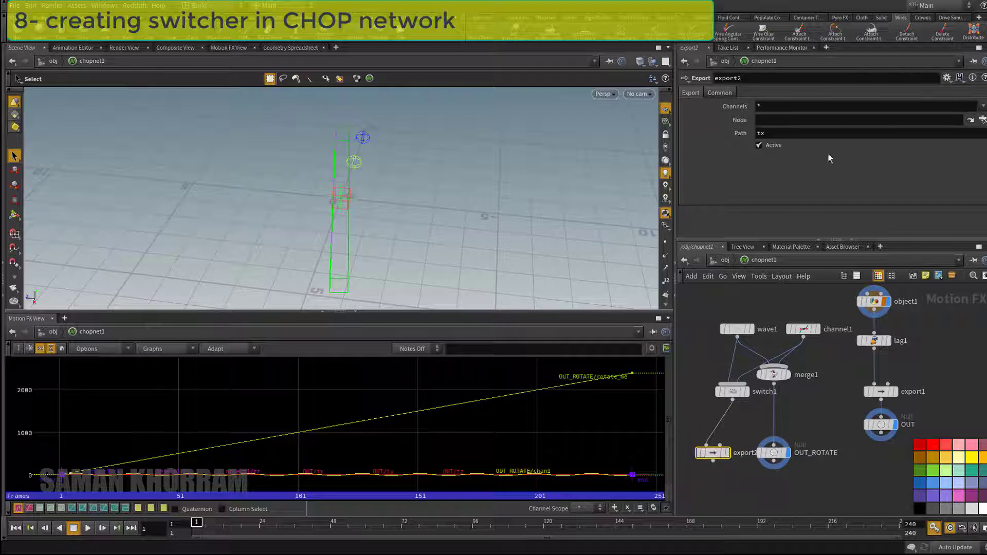
Set export2's target node to /obj/ROTATE and its path to ry.
click(730, 393)
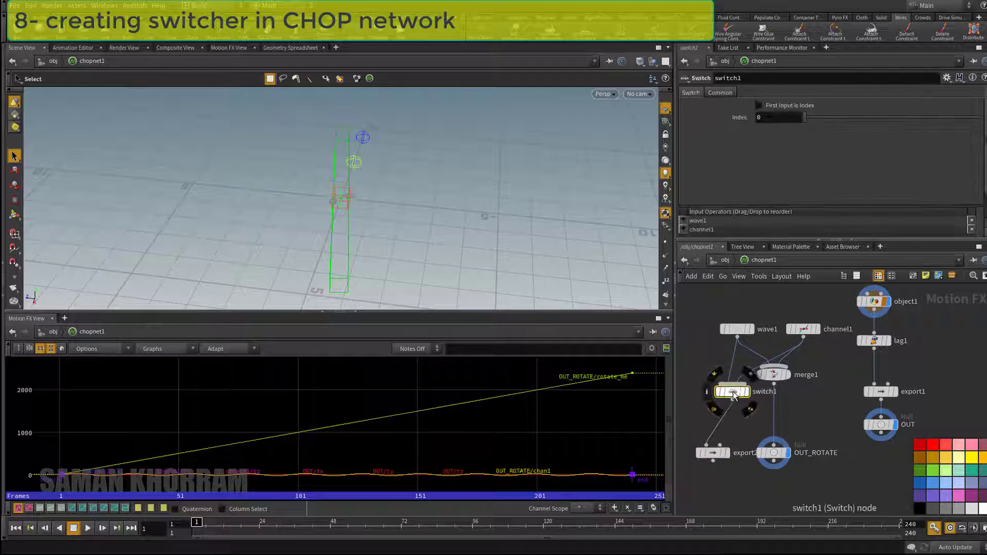
middle_click(730, 393)
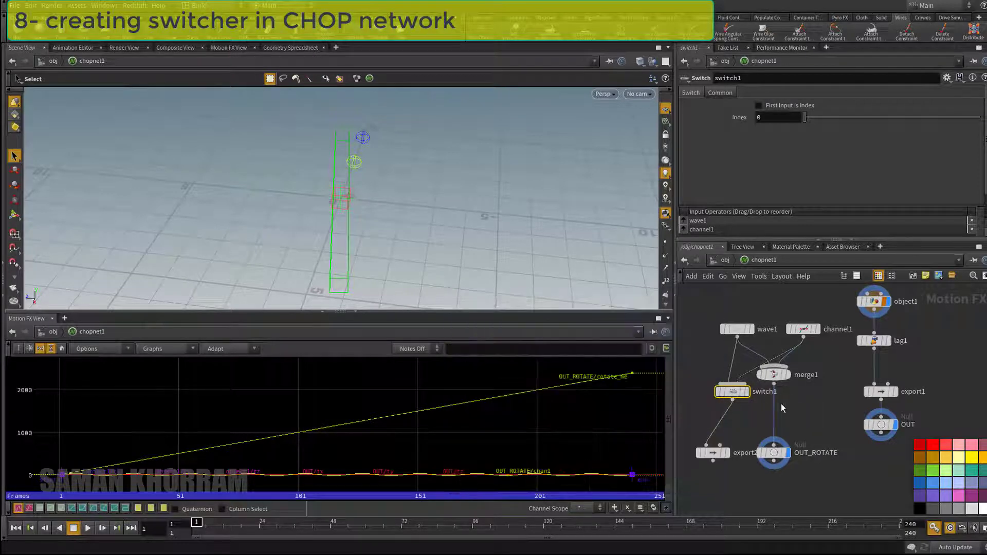
click(719, 454)
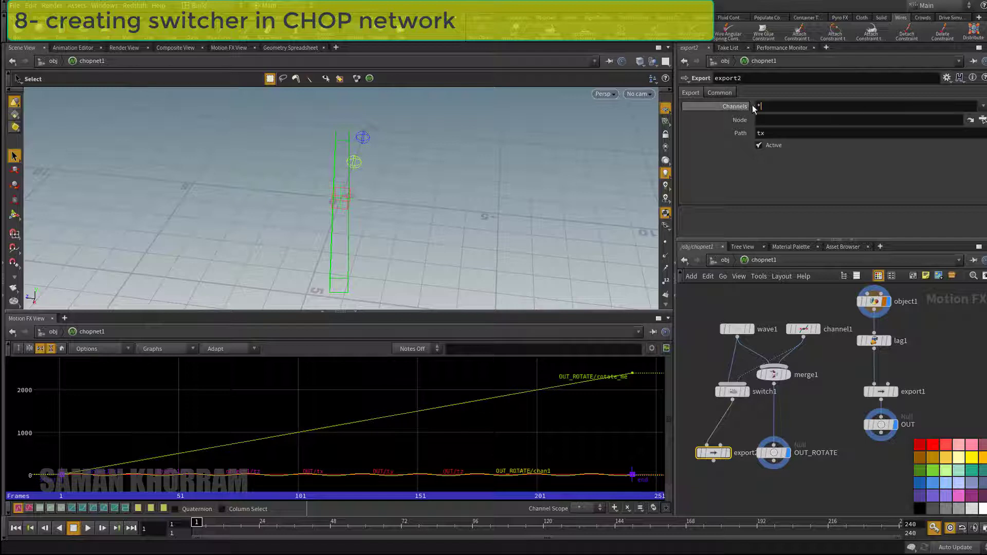
click(982, 121)
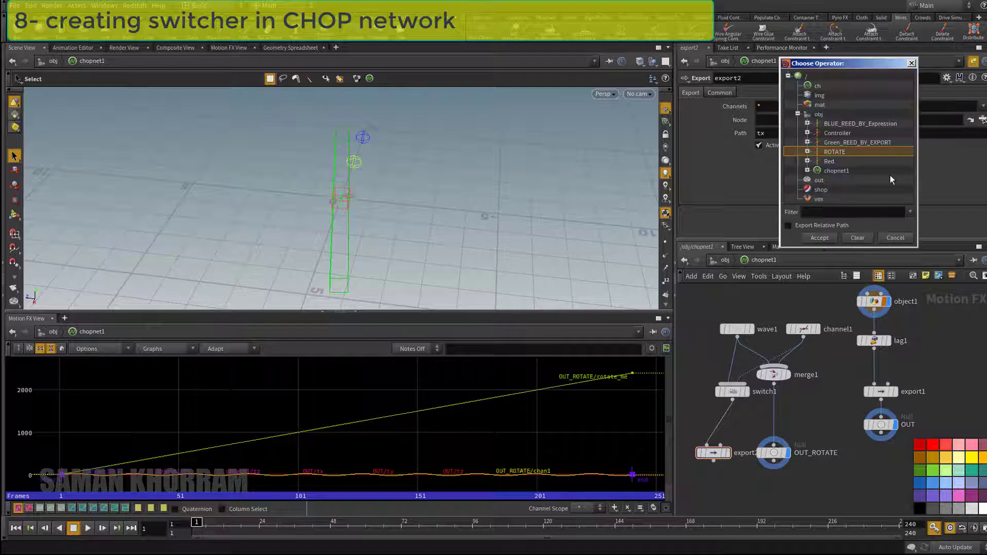
click(819, 238)
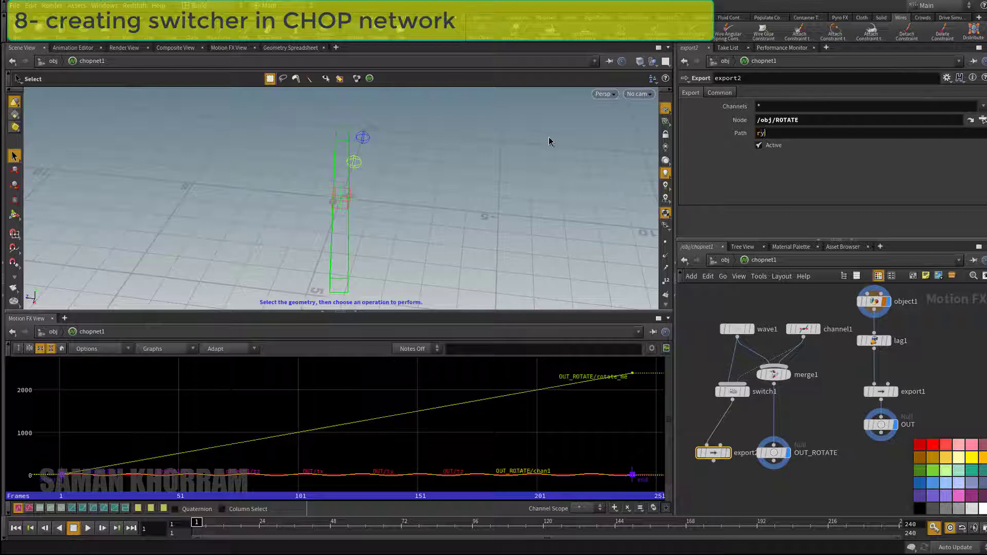
Play the animation, try switch1's index at 1 and back at 0, and turn on export2's export flag.
click(87, 527)
click(732, 391)
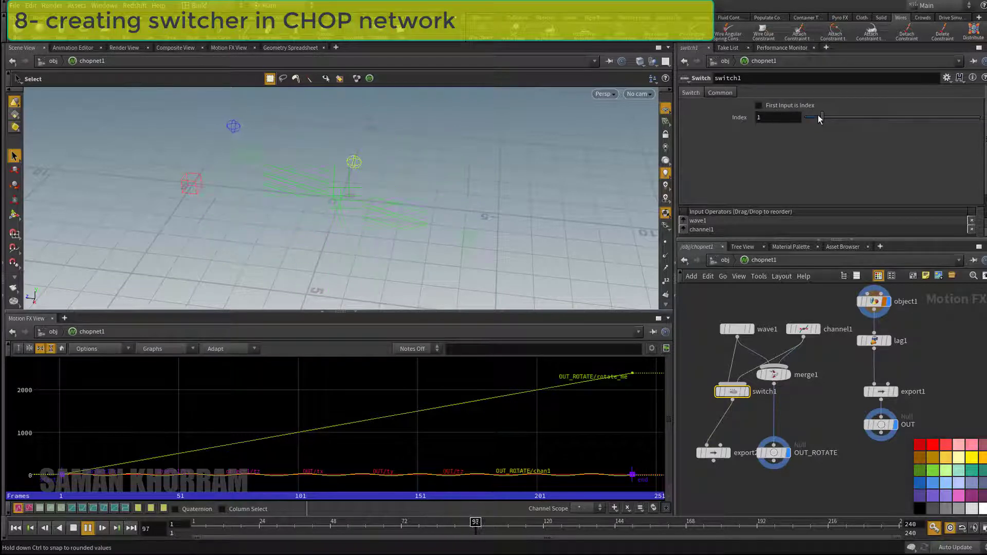
drag(808, 117, 781, 142)
mouse_move(706, 458)
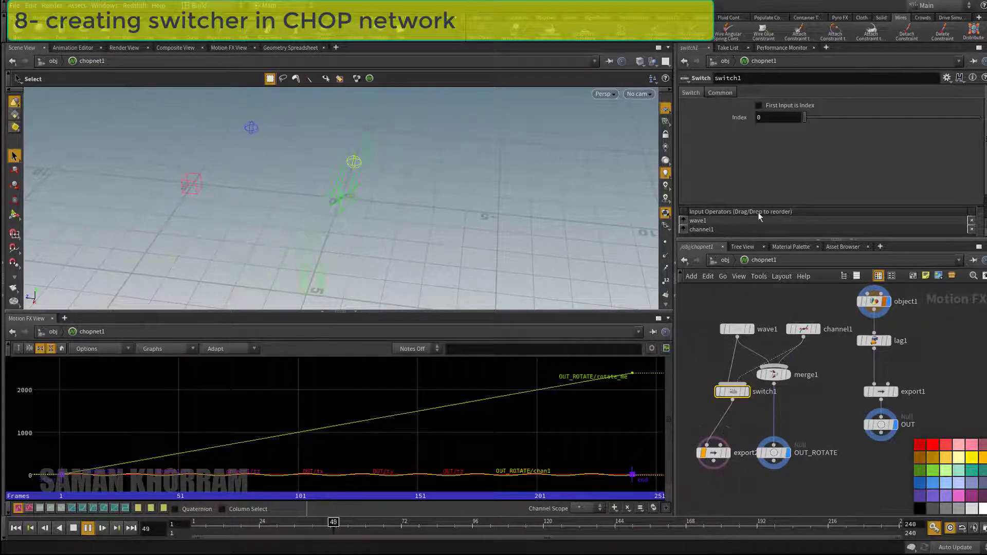
Vary switch1's index during playback to compare the rotations exported to ROTATE, ending at index 0.
mouse_move(805, 117)
mouse_down()
mouse_move(820, 120)
mouse_move(805, 123)
mouse_up()
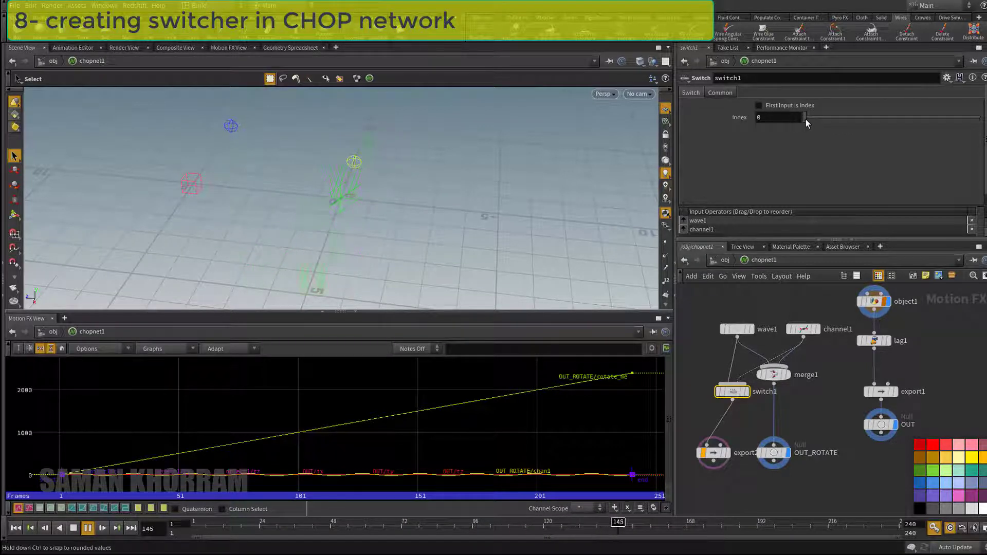
drag(812, 118, 819, 120)
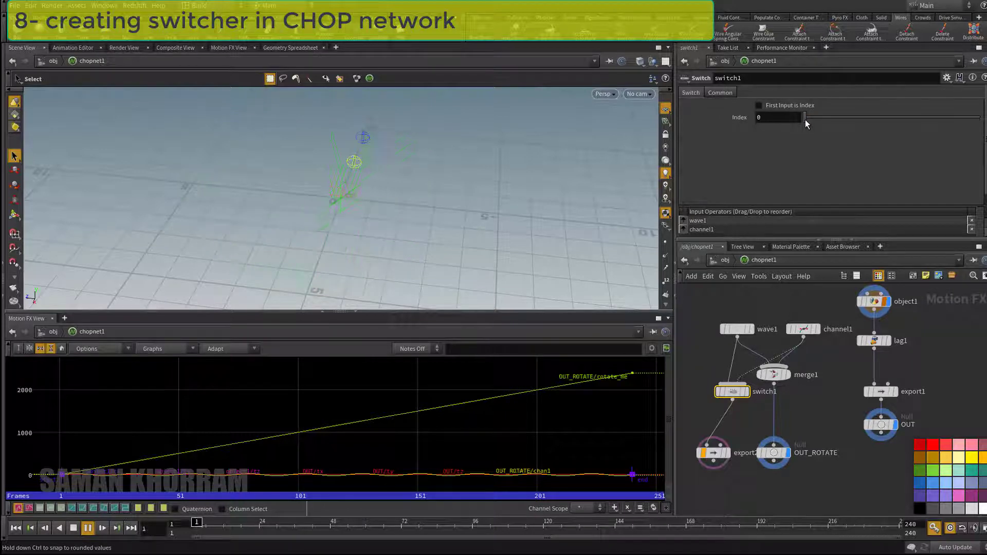
mouse_move(809, 119)
mouse_down()
mouse_move(819, 118)
mouse_move(808, 118)
mouse_up()
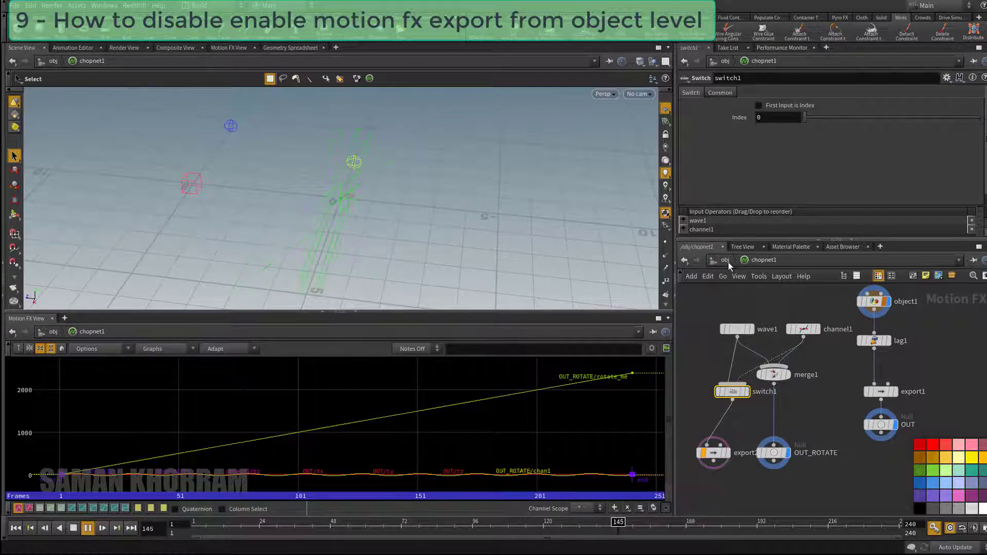
Return to the object level, disable the Motion FX effect on ROTATE's Y rotation, and stop playback.
key(u)
click(734, 333)
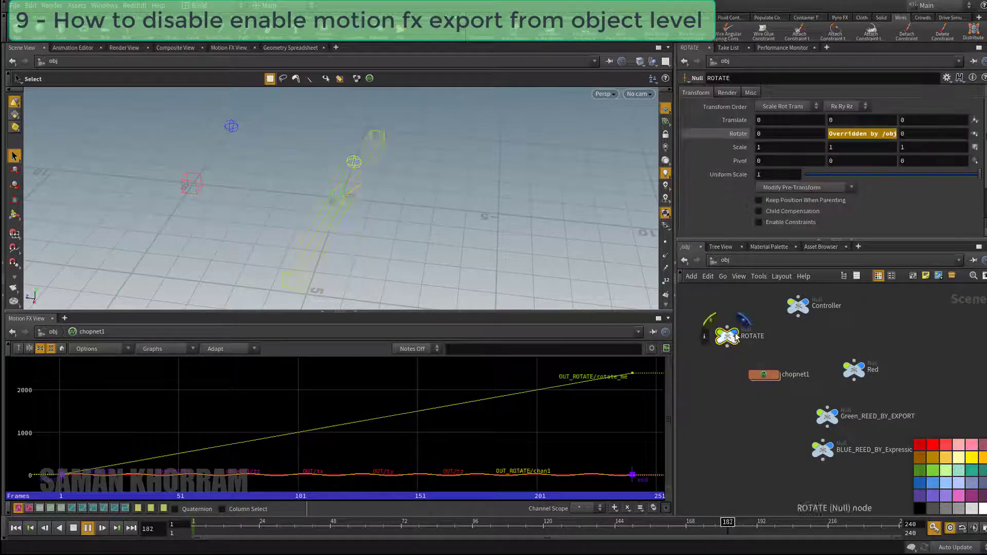
right_click(840, 134)
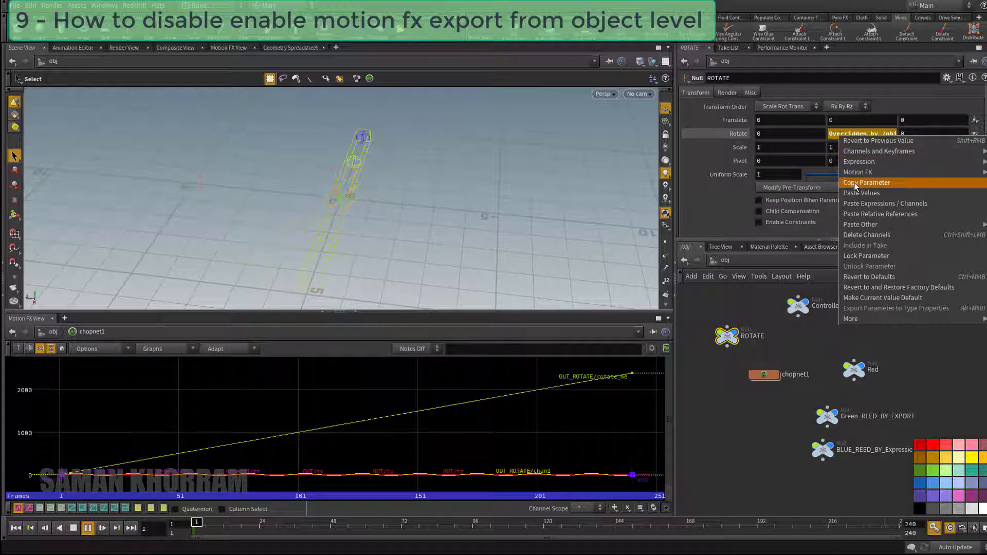
mouse_move(856, 172)
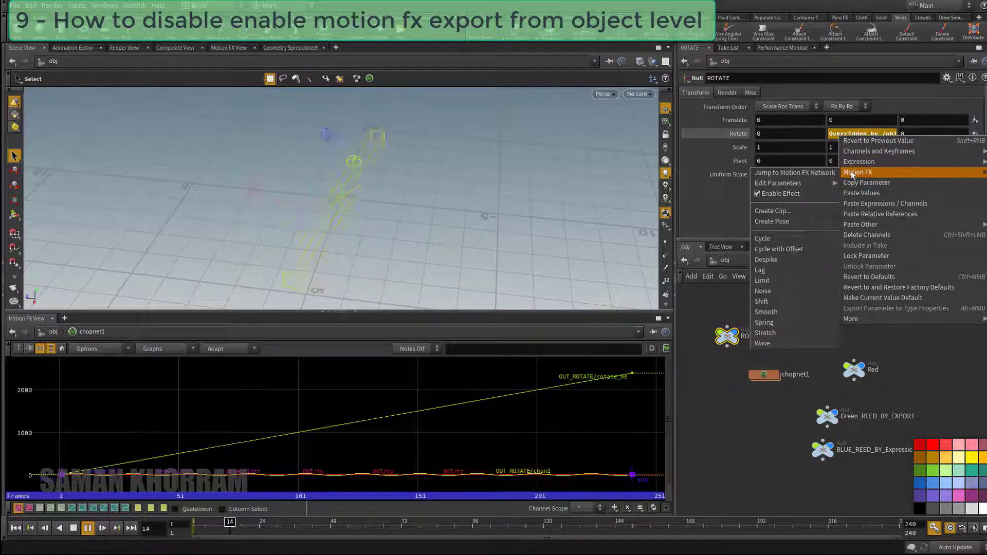
click(782, 194)
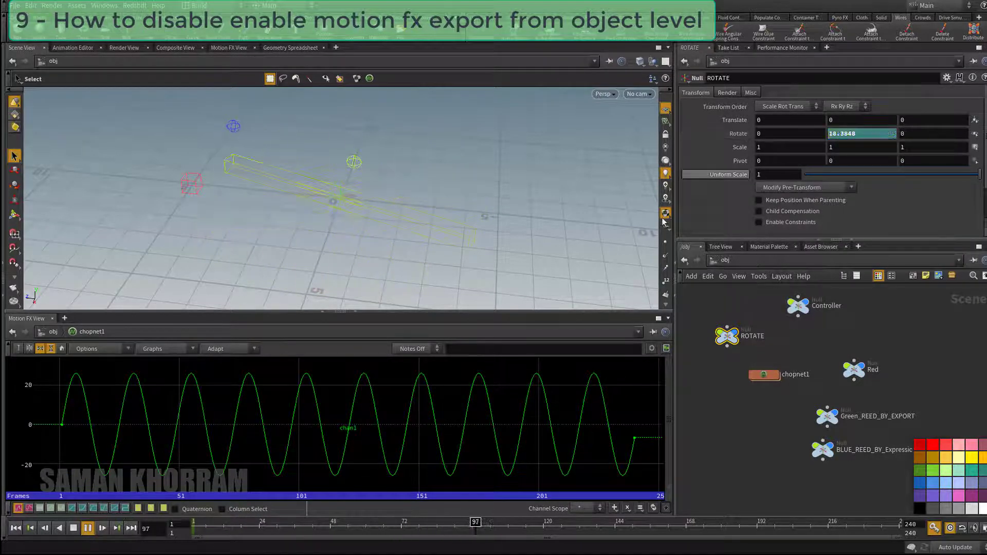
click(74, 528)
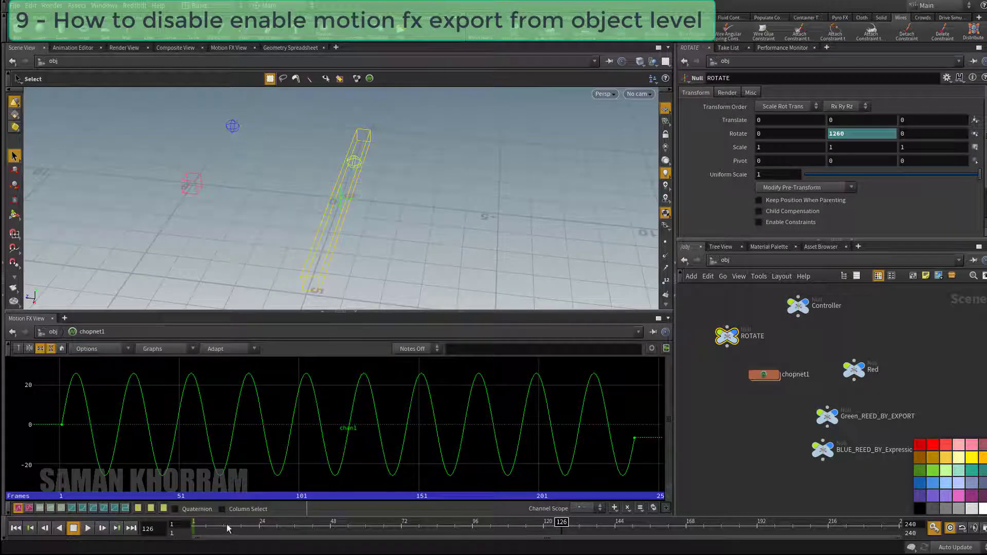
Go back to frame 1, reveal ROTATE's rotation expression, and re-enable the Motion FX effect on its Y rotation.
click(196, 528)
click(739, 135)
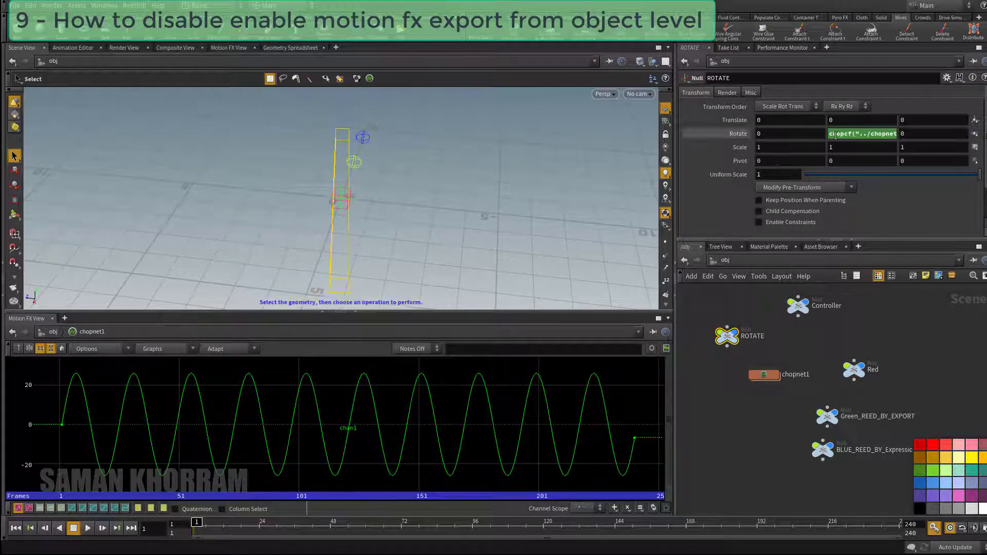
right_click(854, 133)
mouse_move(842, 159)
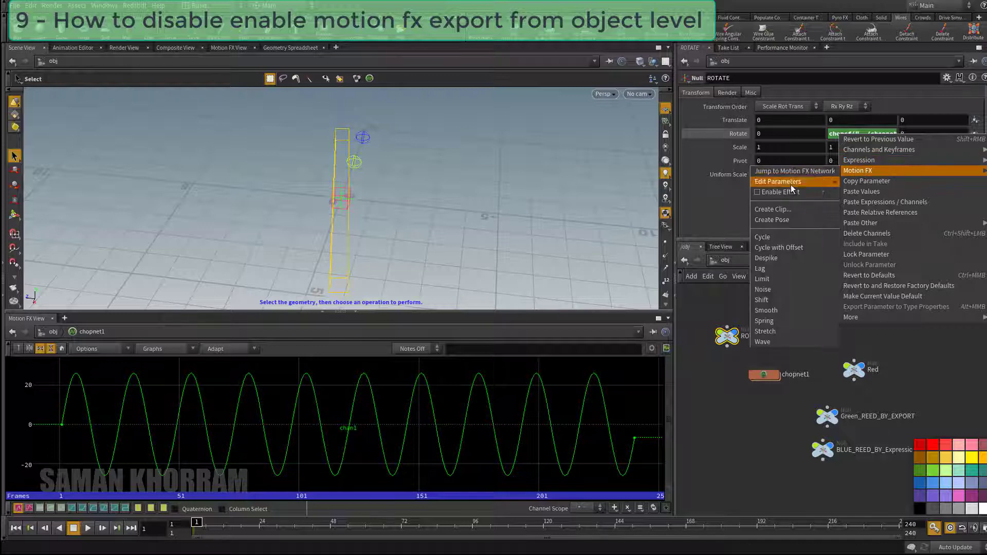
click(778, 213)
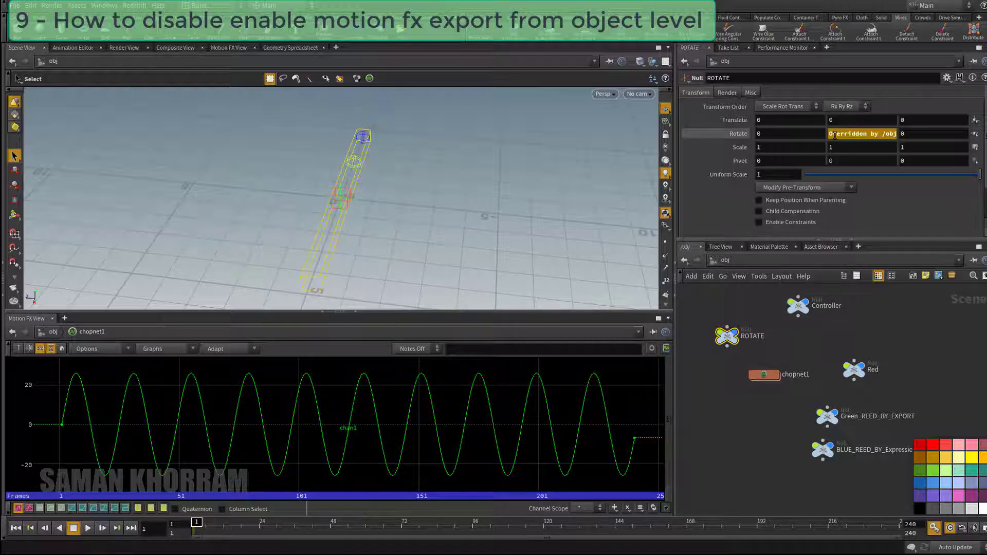